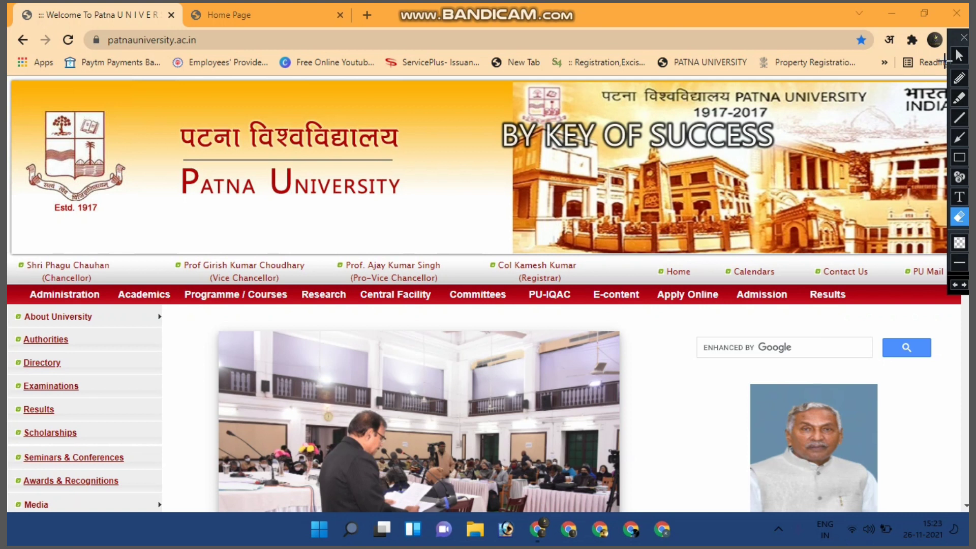
Circle the Admission entry on the Patna University home page with the blue pen
{"action": "left_click", "coordinate": [959, 55]}
{"action": "left_click", "coordinate": [959, 79]}
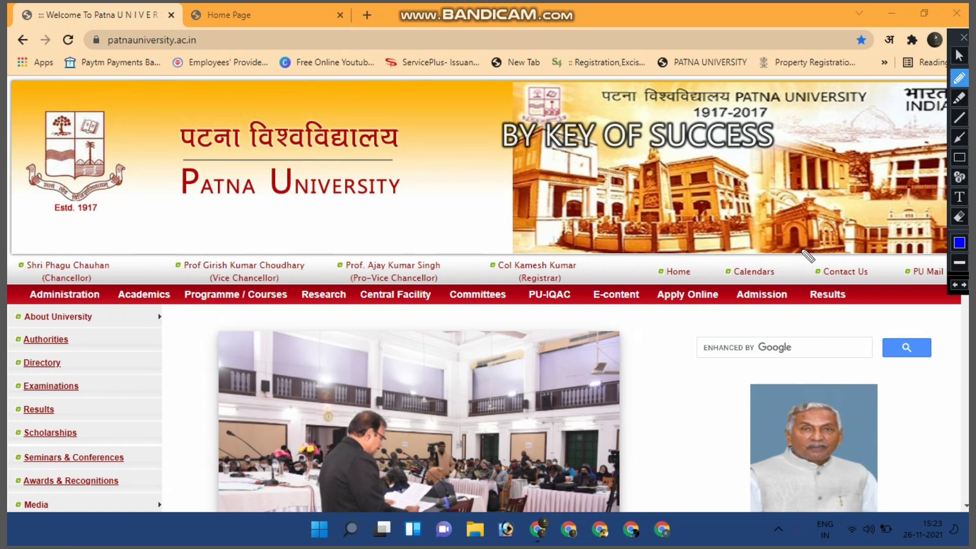
{"action": "mouse_move", "coordinate": [795, 306]}
{"action": "left_mouse_down"}
{"action": "mouse_move", "coordinate": [761, 264]}
{"action": "mouse_move", "coordinate": [732, 312]}
{"action": "mouse_move", "coordinate": [799, 297]}
{"action": "left_mouse_up"}
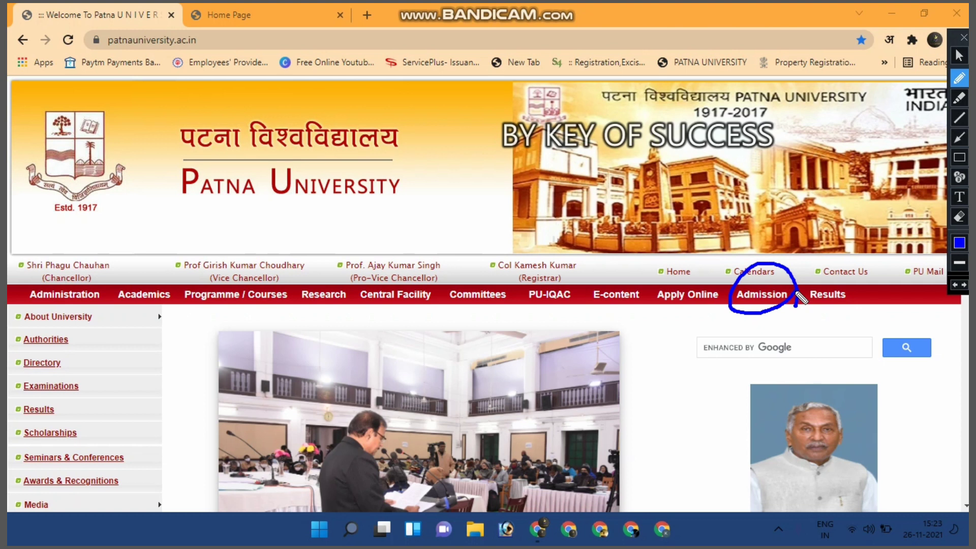
Handwrite "Registration PG 2nd" in blue across the page banner, underline it and circle the note
{"action": "mouse_move", "coordinate": [415, 166]}
{"action": "left_mouse_down"}
{"action": "mouse_move", "coordinate": [414, 186]}
{"action": "mouse_move", "coordinate": [415, 142]}
{"action": "mouse_move", "coordinate": [445, 163]}
{"action": "mouse_move", "coordinate": [485, 155]}
{"action": "mouse_move", "coordinate": [484, 104]}
{"action": "mouse_move", "coordinate": [513, 146]}
{"action": "mouse_move", "coordinate": [528, 91]}
{"action": "mouse_move", "coordinate": [573, 124]}
{"action": "left_mouse_up"}
{"action": "mouse_move", "coordinate": [409, 256]}
{"action": "left_mouse_down"}
{"action": "mouse_move", "coordinate": [410, 224]}
{"action": "mouse_move", "coordinate": [463, 231]}
{"action": "mouse_move", "coordinate": [495, 209]}
{"action": "mouse_move", "coordinate": [488, 239]}
{"action": "mouse_move", "coordinate": [529, 183]}
{"action": "left_mouse_up"}
{"action": "left_click_drag", "start_coordinate": [532, 162], "coordinate": [533, 211]}
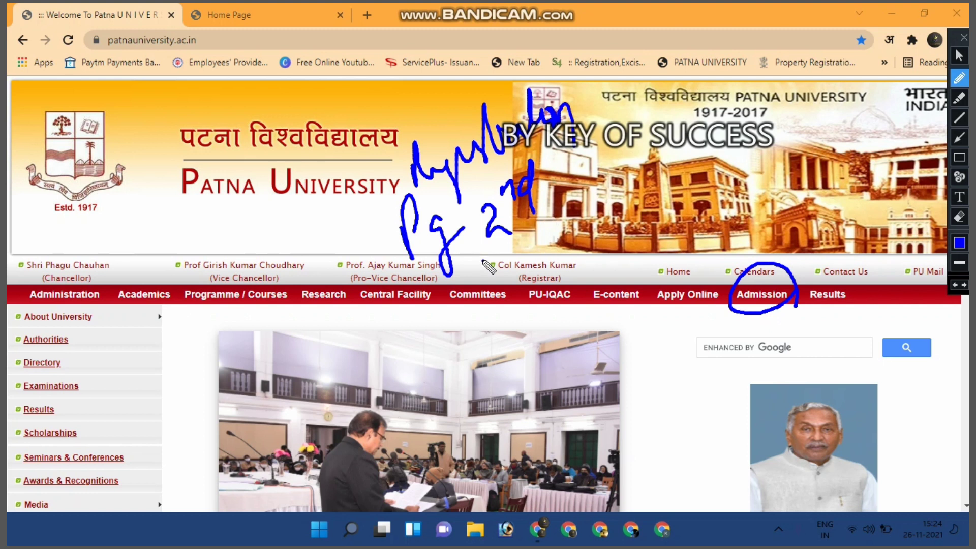
{"action": "left_click_drag", "start_coordinate": [481, 260], "coordinate": [611, 192]}
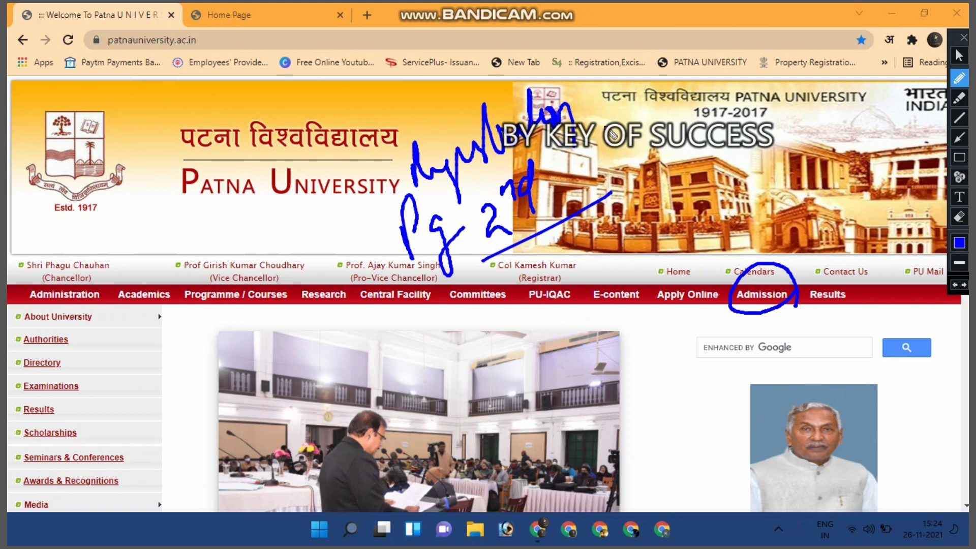
{"action": "mouse_move", "coordinate": [606, 130]}
{"action": "left_mouse_down"}
{"action": "mouse_move", "coordinate": [412, 97]}
{"action": "mouse_move", "coordinate": [394, 272]}
{"action": "mouse_move", "coordinate": [506, 276]}
{"action": "mouse_move", "coordinate": [621, 183]}
{"action": "mouse_move", "coordinate": [610, 133]}
{"action": "left_mouse_up"}
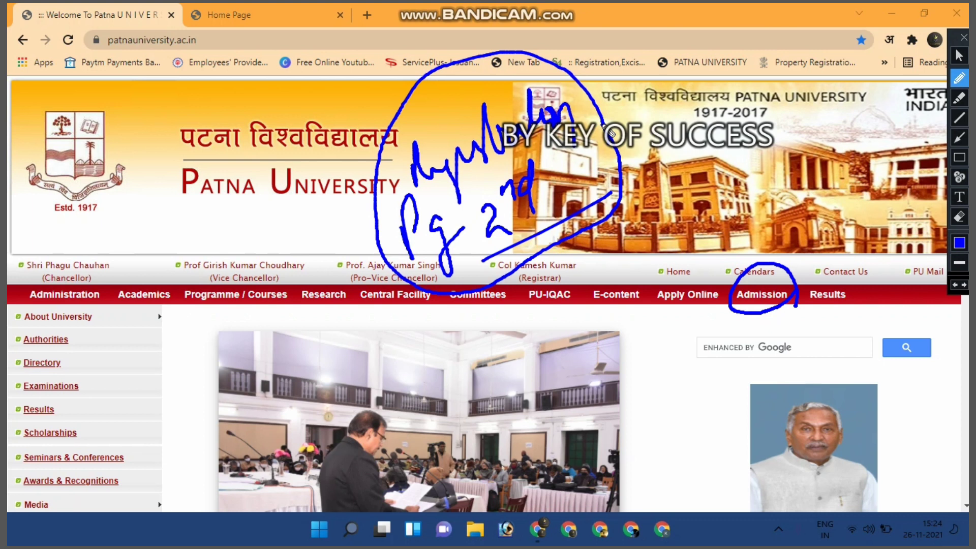
Erase all blue pen marks from the university home page and return to the normal pointer
{"action": "left_click", "coordinate": [959, 217]}
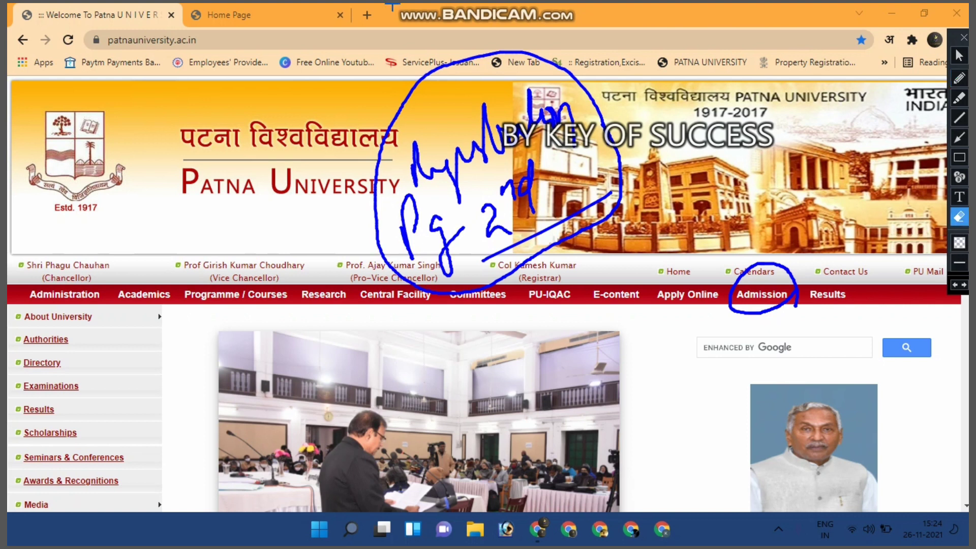
{"action": "left_click_drag", "start_coordinate": [224, 5], "coordinate": [792, 517]}
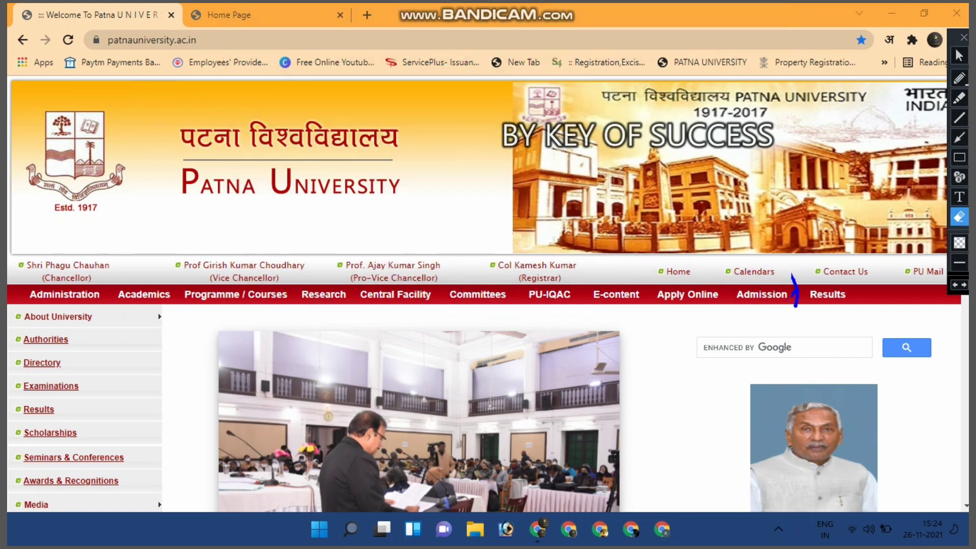
{"action": "left_click", "coordinate": [960, 57]}
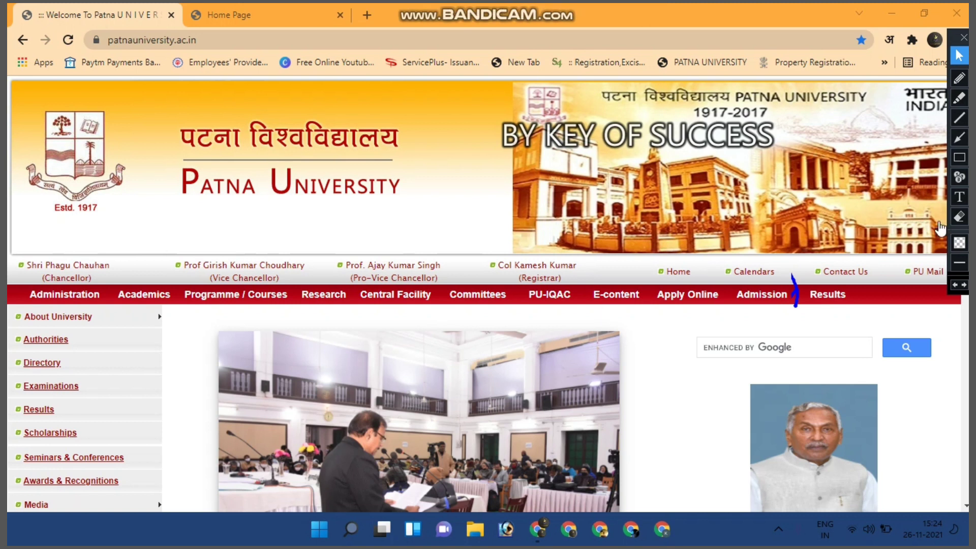
{"action": "left_click", "coordinate": [959, 217]}
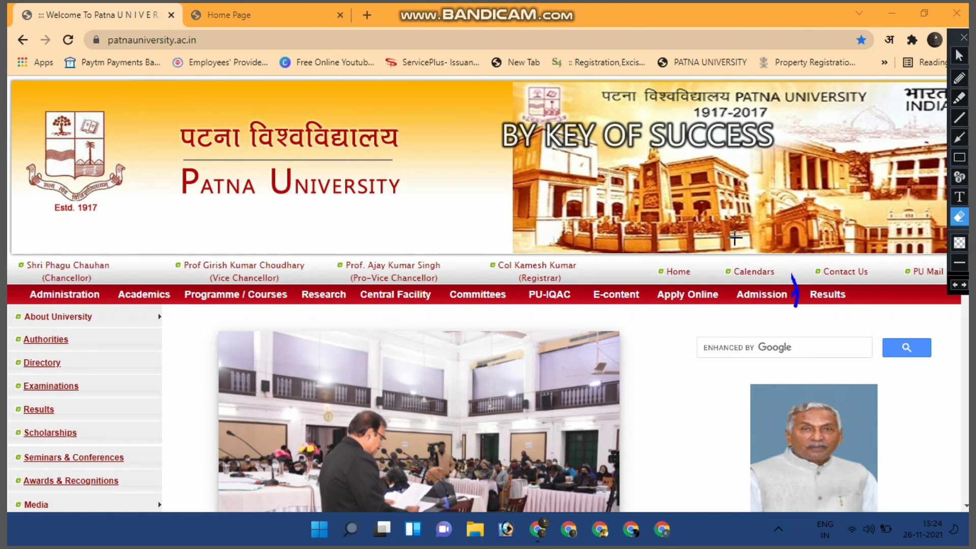
{"action": "left_click", "coordinate": [795, 291]}
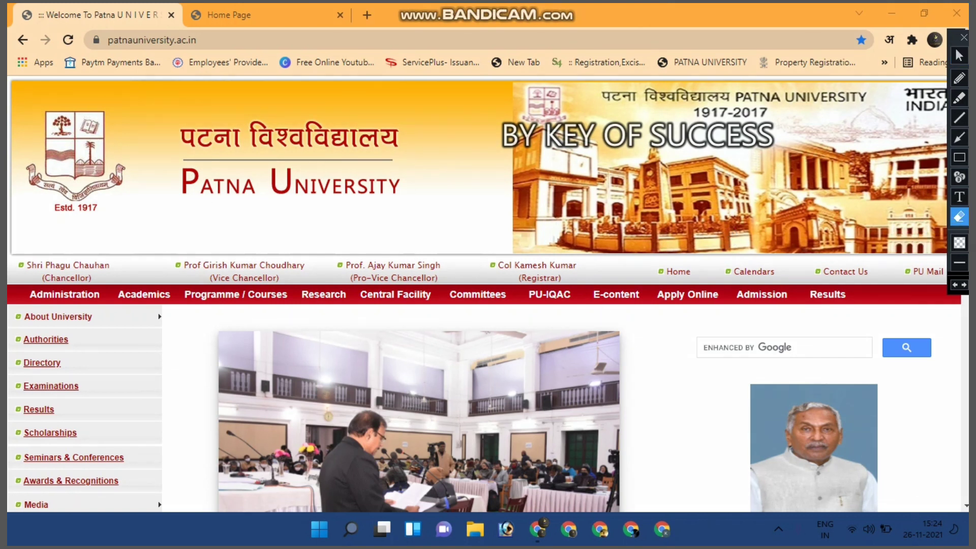
{"action": "left_click", "coordinate": [959, 55]}
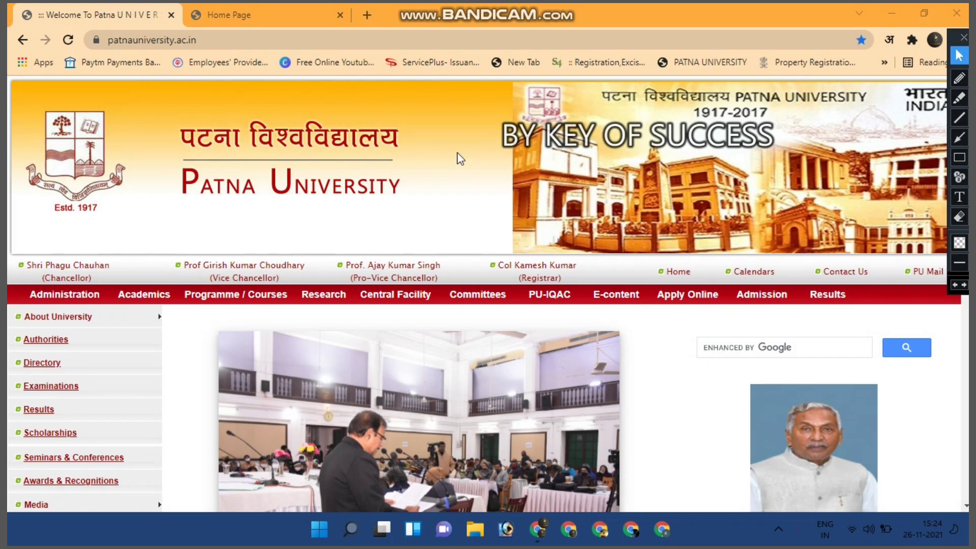
{"action": "scroll", "coordinate": [461, 160], "scroll_direction": "down", "scroll_amount": 2}
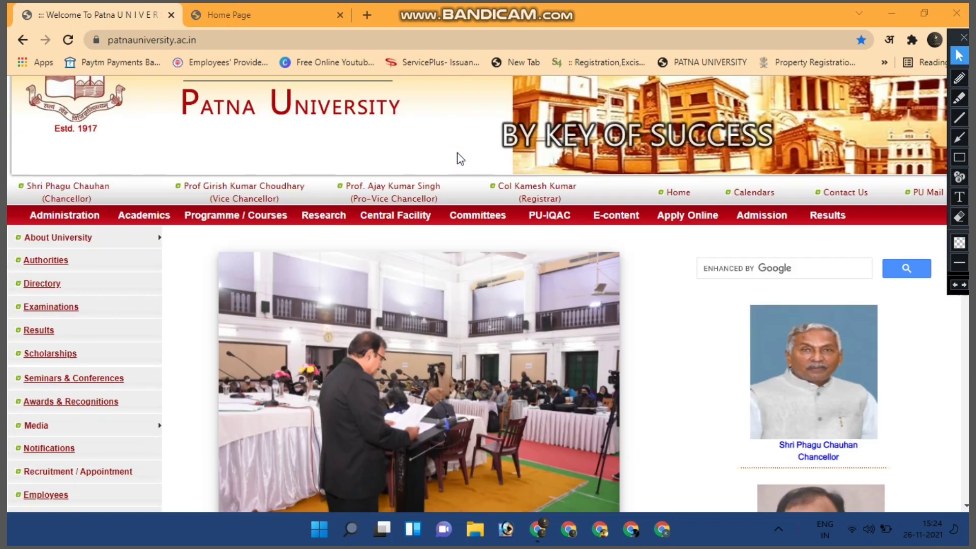
{"action": "scroll", "coordinate": [461, 159], "scroll_direction": "up", "scroll_amount": 2}
{"action": "scroll", "coordinate": [461, 159], "scroll_direction": "down", "scroll_amount": 5}
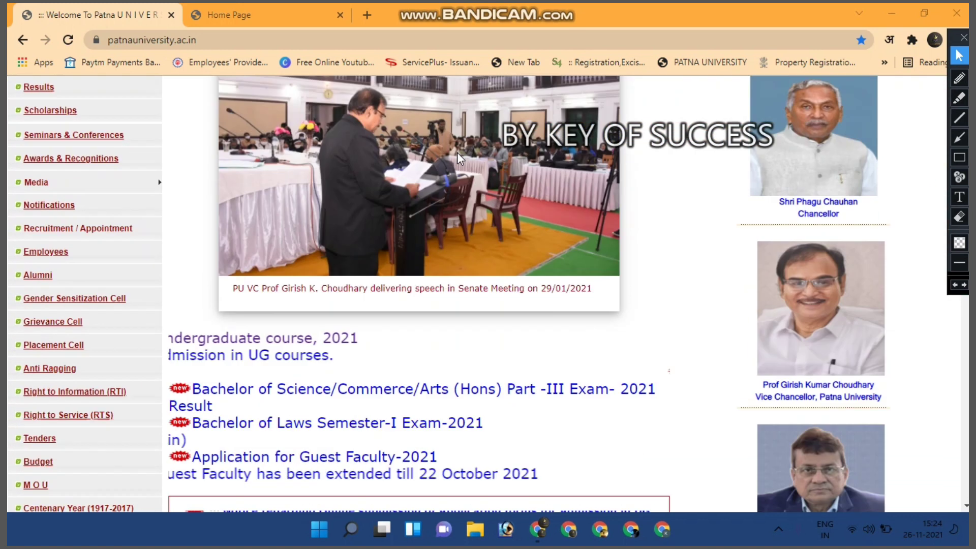
{"action": "scroll", "coordinate": [461, 159], "scroll_direction": "up", "scroll_amount": 5}
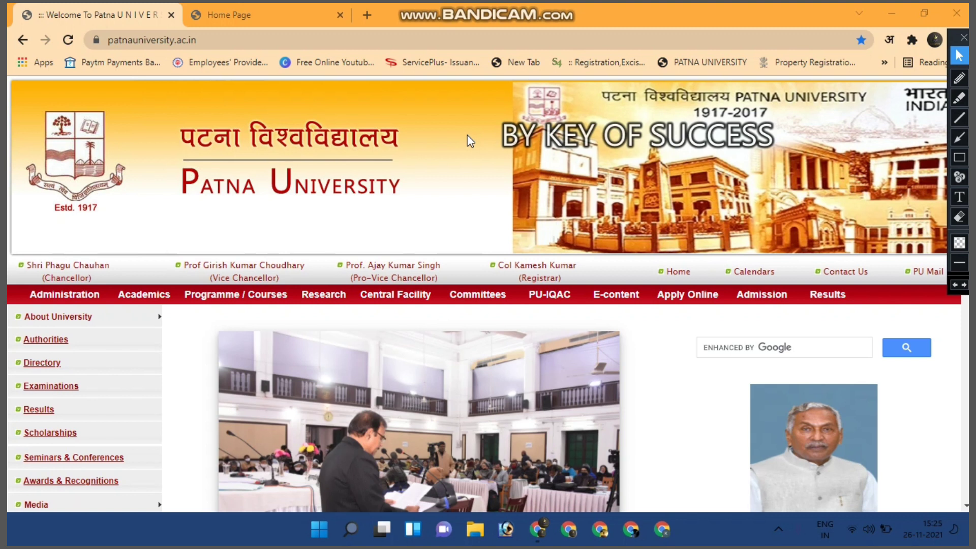
{"action": "scroll", "coordinate": [469, 140], "scroll_direction": "down", "scroll_amount": 1}
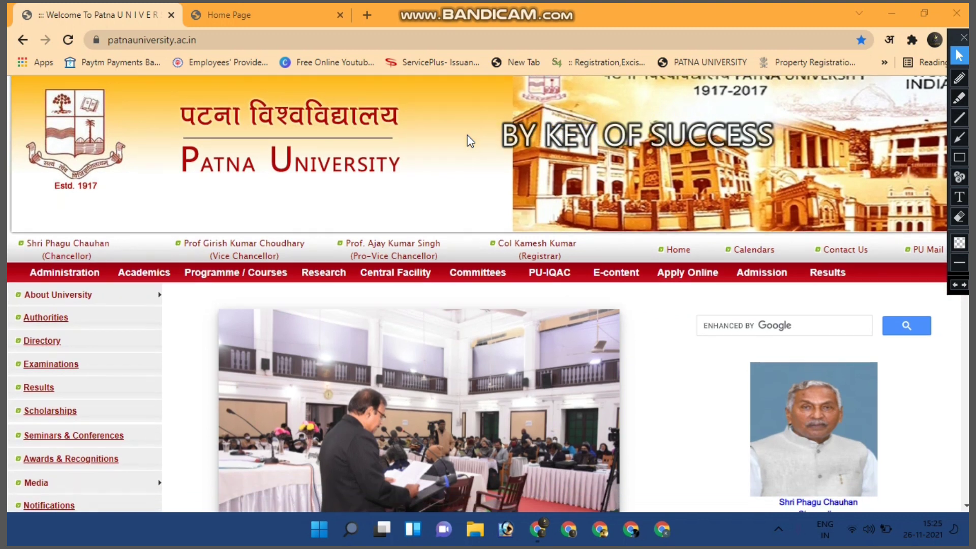
{"action": "scroll", "coordinate": [468, 141], "scroll_direction": "up", "scroll_amount": 1}
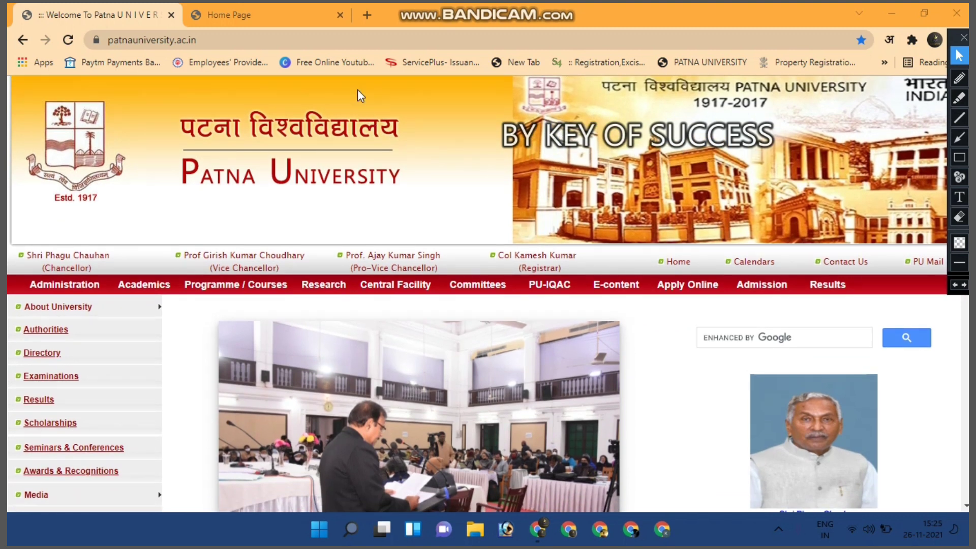
Close the extra Home Page tab and open the online application site for PG Regular course admission session 2021-2022
{"action": "left_click", "coordinate": [340, 16]}
{"action": "mouse_move", "coordinate": [675, 281]}
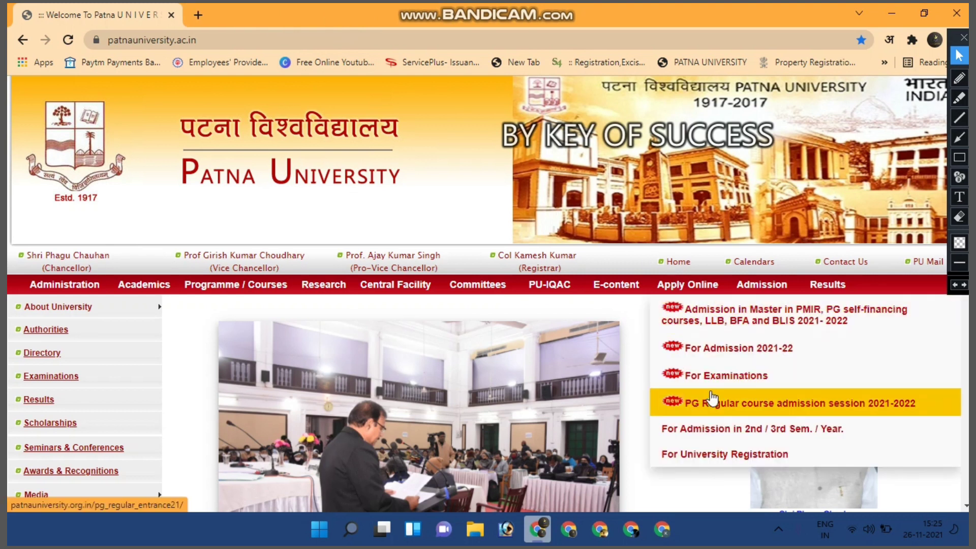
{"action": "left_click", "coordinate": [721, 407]}
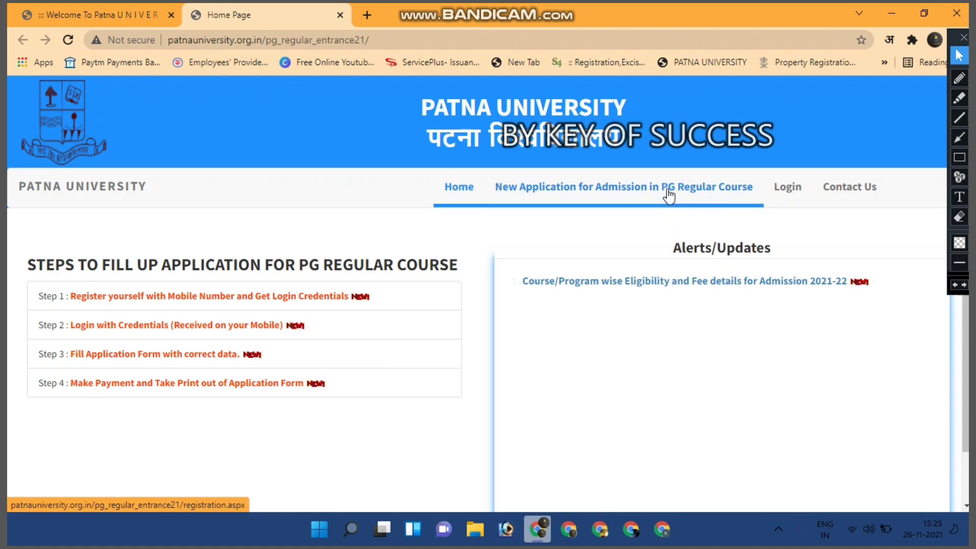
Mark the Login link with a blue tick, erase the tick and return to the normal pointer
{"action": "left_click", "coordinate": [960, 79]}
{"action": "left_click_drag", "start_coordinate": [780, 203], "coordinate": [828, 169]}
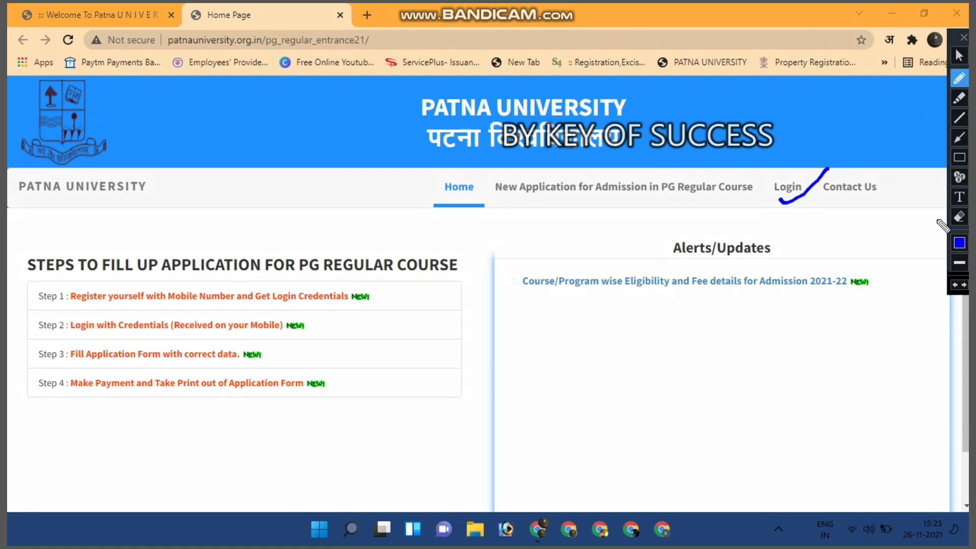
{"action": "left_click", "coordinate": [959, 217]}
{"action": "left_click", "coordinate": [803, 188]}
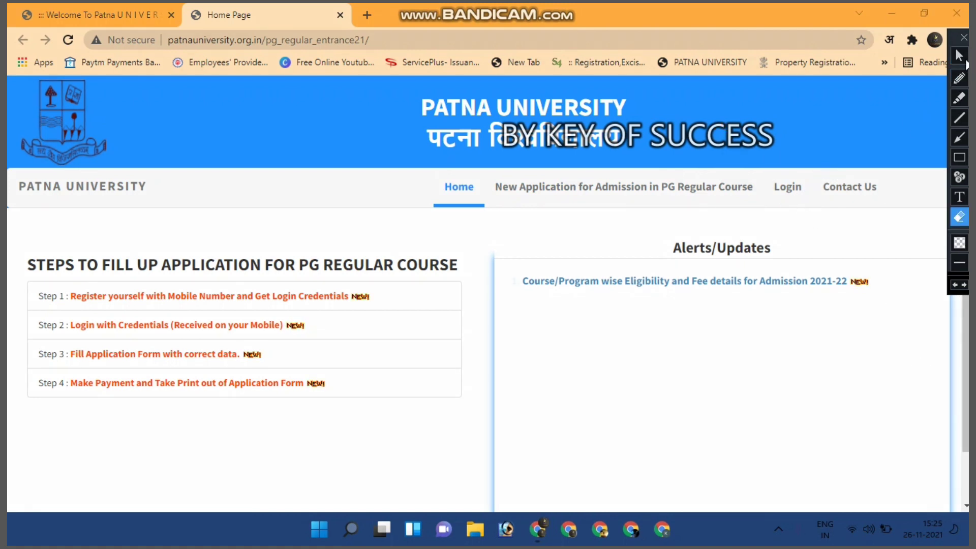
{"action": "left_click", "coordinate": [960, 55]}
Log in to the PG regular admission portal with the first saved application ID and its saved password
{"action": "left_click", "coordinate": [796, 187]}
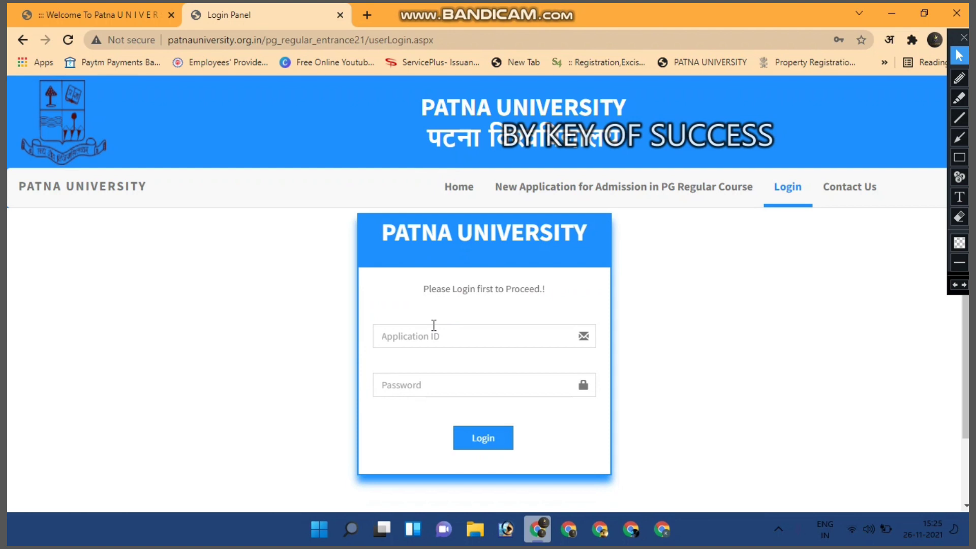
{"action": "left_click", "coordinate": [434, 331]}
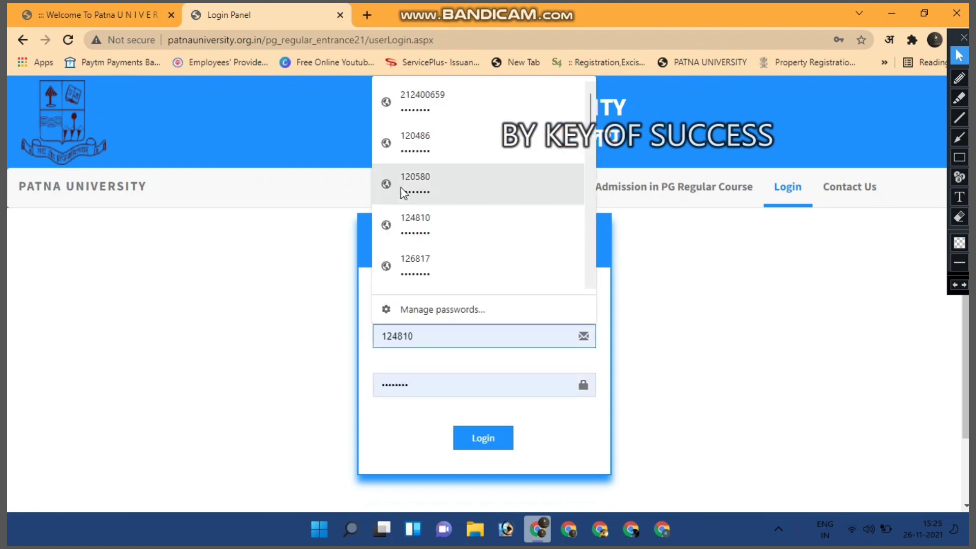
{"action": "left_click", "coordinate": [436, 125]}
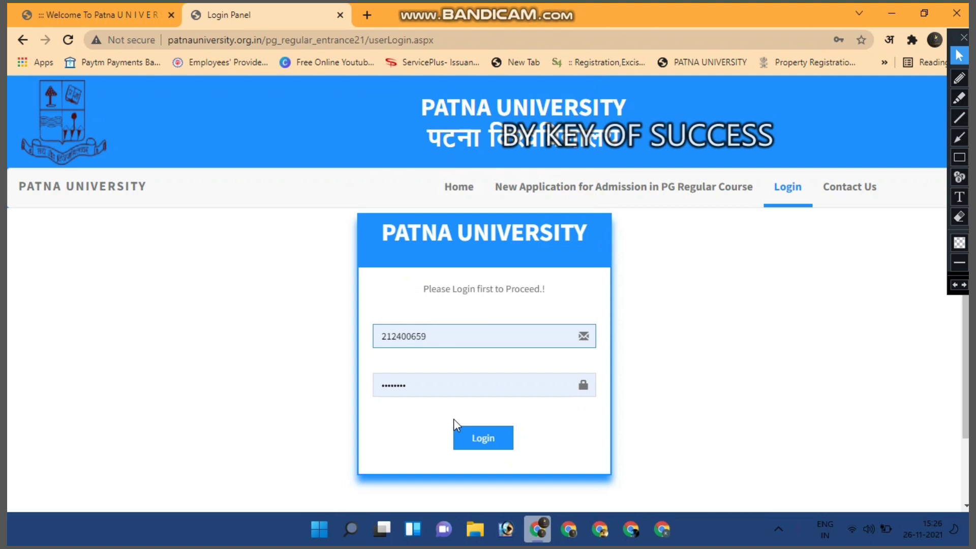
{"action": "left_click", "coordinate": [491, 438]}
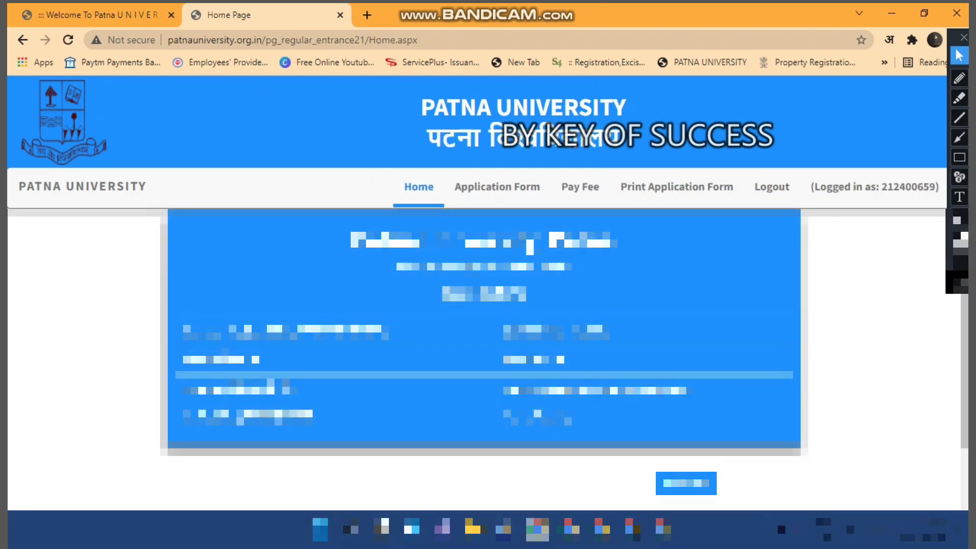
Set the annotation pen colour to orange
{"action": "left_click", "coordinate": [960, 217]}
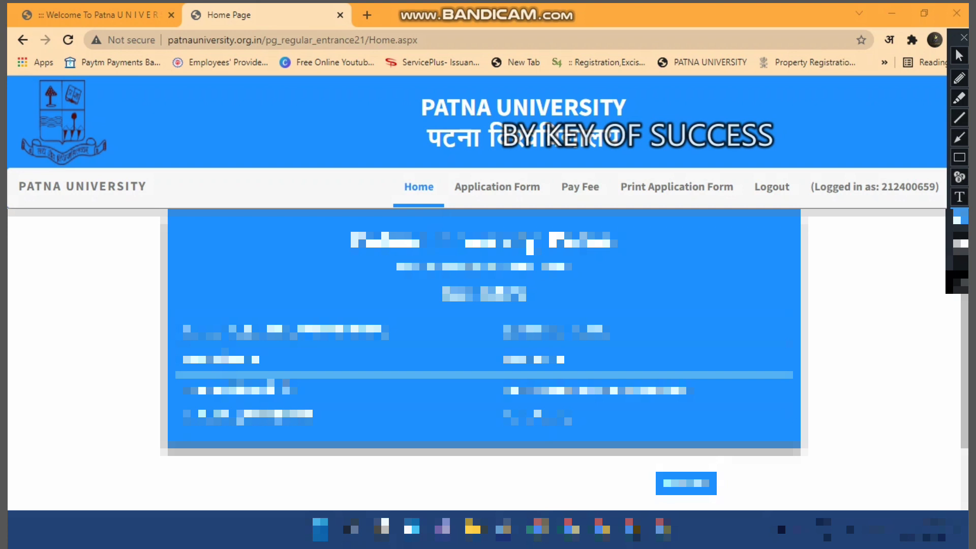
{"action": "left_click", "coordinate": [960, 78]}
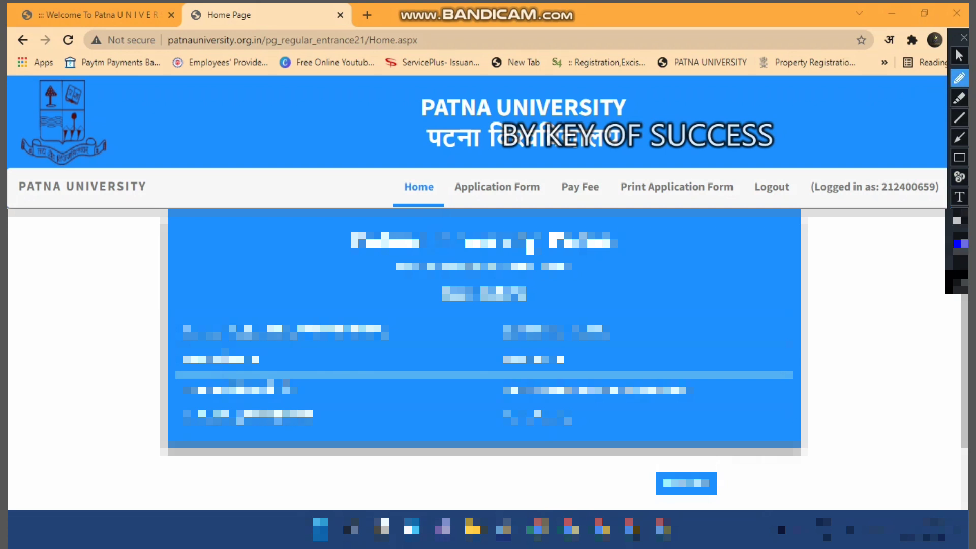
{"action": "left_click", "coordinate": [960, 243]}
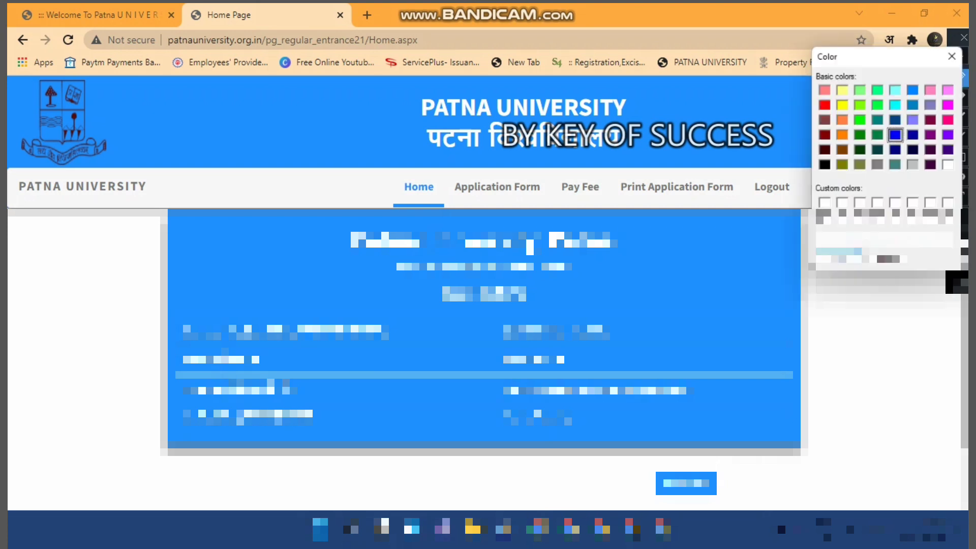
{"action": "left_click", "coordinate": [842, 134]}
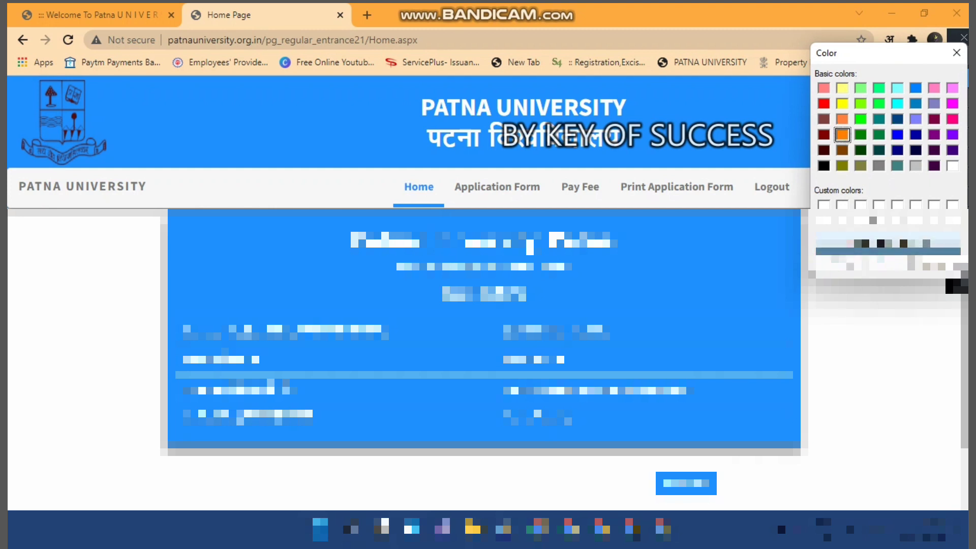
{"action": "left_click", "coordinate": [842, 266]}
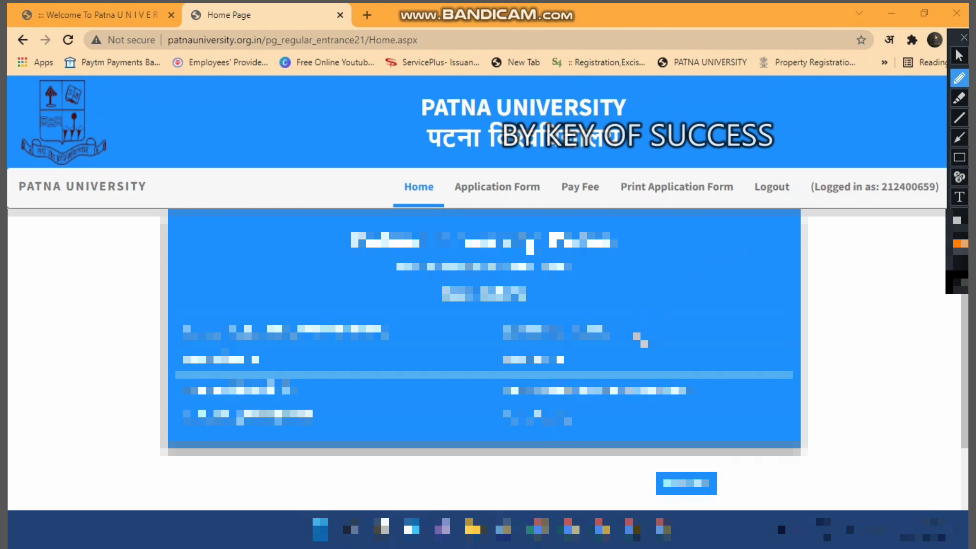
Tick the applicant details on the portal home page in orange, erase the ticks and return to the normal pointer
{"action": "left_click_drag", "start_coordinate": [668, 299], "coordinate": [583, 367]}
{"action": "left_click_drag", "start_coordinate": [758, 359], "coordinate": [706, 398]}
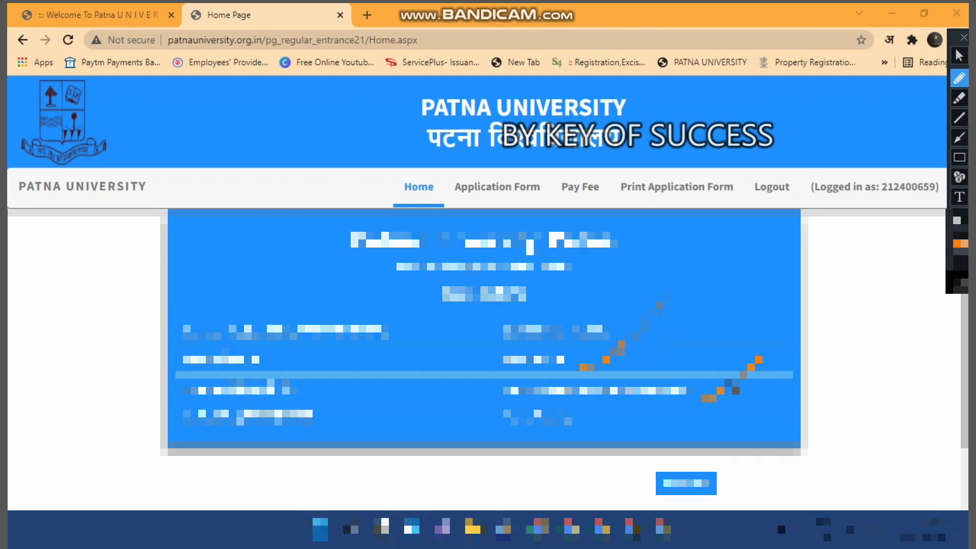
{"action": "left_click", "coordinate": [591, 413]}
{"action": "left_click", "coordinate": [958, 217]}
{"action": "left_click_drag", "start_coordinate": [318, 158], "coordinate": [741, 511]}
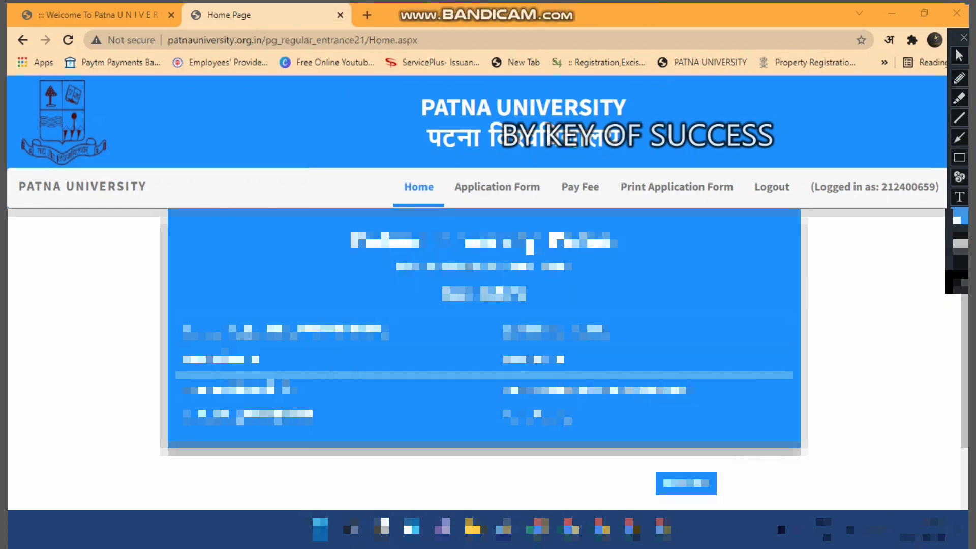
{"action": "left_click", "coordinate": [959, 55]}
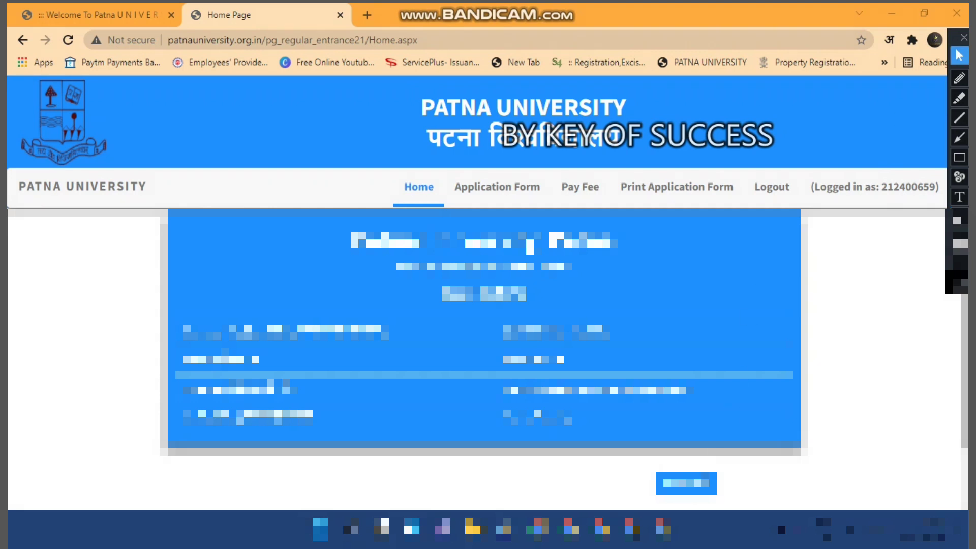
Open the online application form and bring its personal and Address/Contact Details fields into view
{"action": "left_click", "coordinate": [682, 485]}
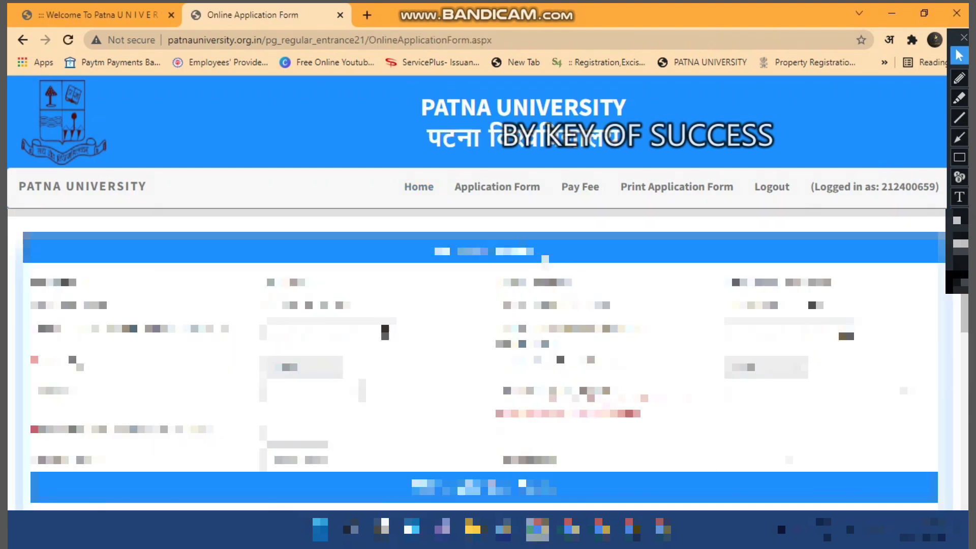
{"action": "scroll", "coordinate": [544, 258], "scroll_direction": "down", "scroll_amount": 1}
{"action": "scroll", "coordinate": [544, 258], "scroll_direction": "up", "scroll_amount": 1}
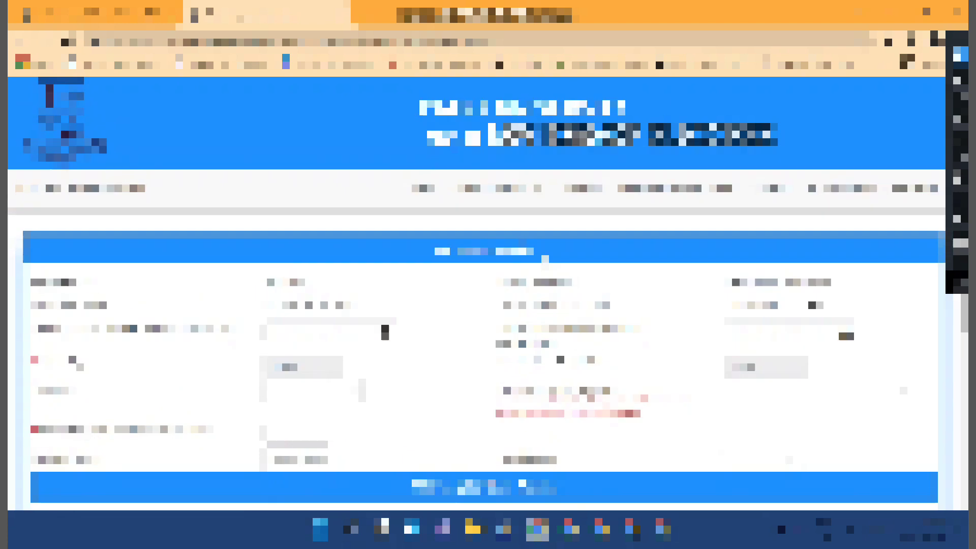
{"action": "scroll", "coordinate": [544, 258], "scroll_direction": "down", "scroll_amount": 1}
{"action": "scroll", "coordinate": [544, 260], "scroll_direction": "down", "scroll_amount": 1}
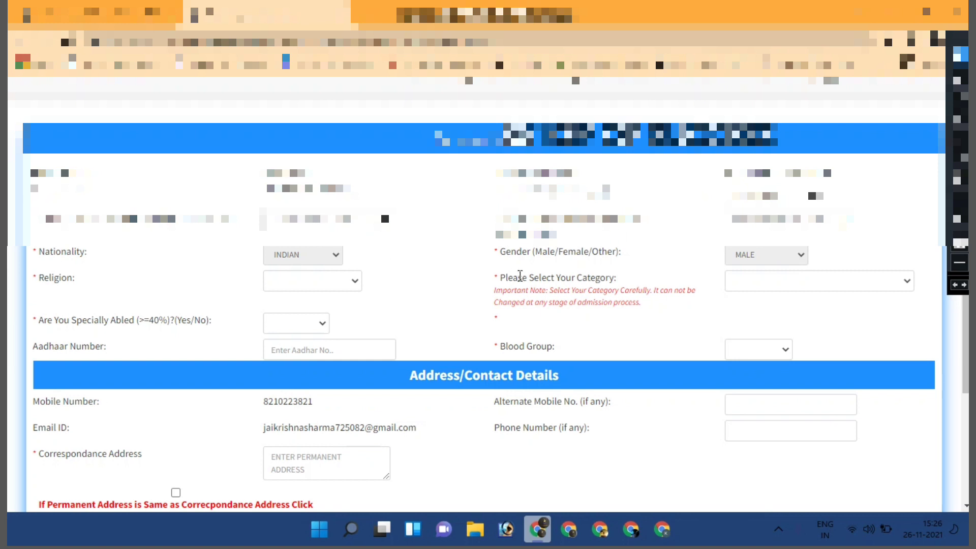
Set the applicant's religion to HINDU in the personal details of the application form
{"action": "scroll", "coordinate": [348, 307], "scroll_direction": "down", "scroll_amount": 1}
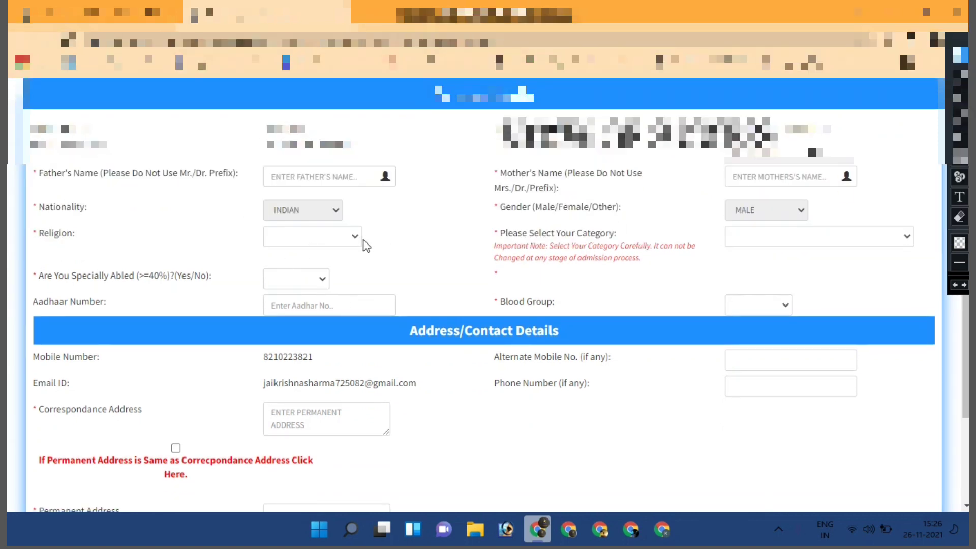
{"action": "scroll", "coordinate": [516, 220], "scroll_direction": "up", "scroll_amount": 1}
{"action": "scroll", "coordinate": [519, 212], "scroll_direction": "down", "scroll_amount": 1}
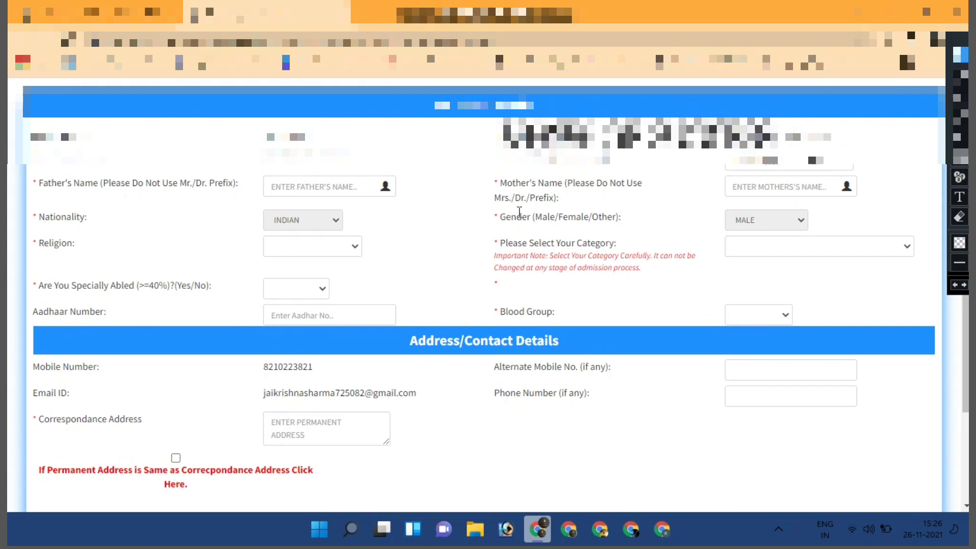
{"action": "scroll", "coordinate": [519, 212], "scroll_direction": "down", "scroll_amount": 1}
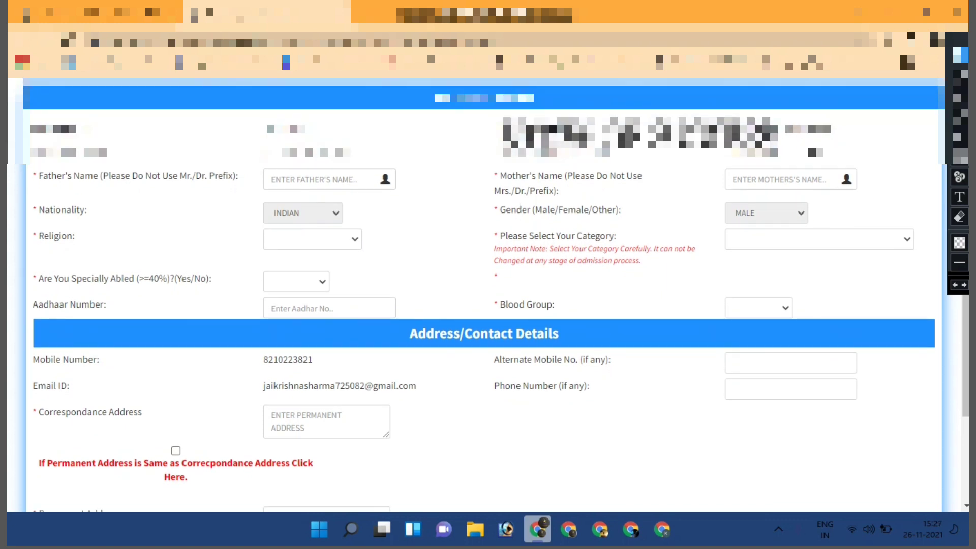
{"action": "scroll", "coordinate": [660, 163], "scroll_direction": "down", "scroll_amount": 2}
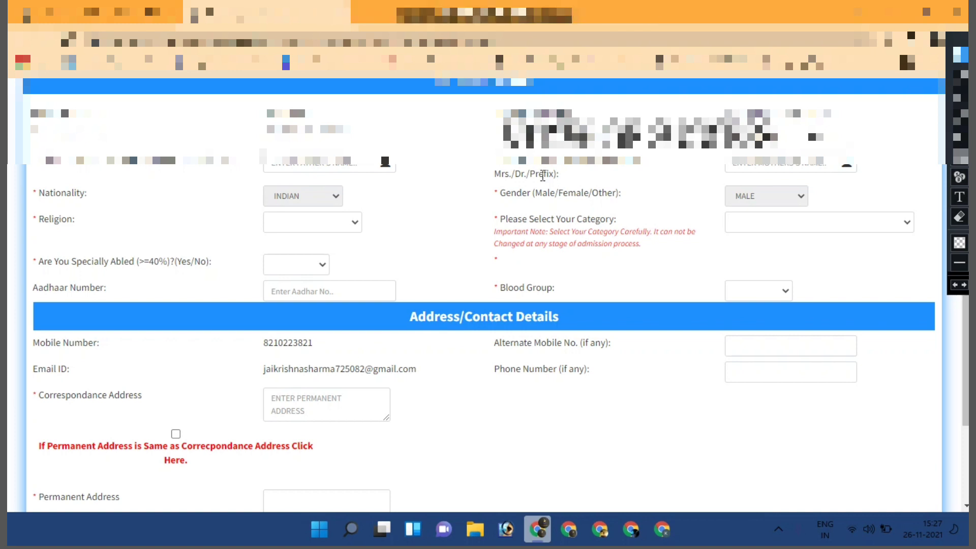
{"action": "scroll", "coordinate": [542, 175], "scroll_direction": "down", "scroll_amount": 2}
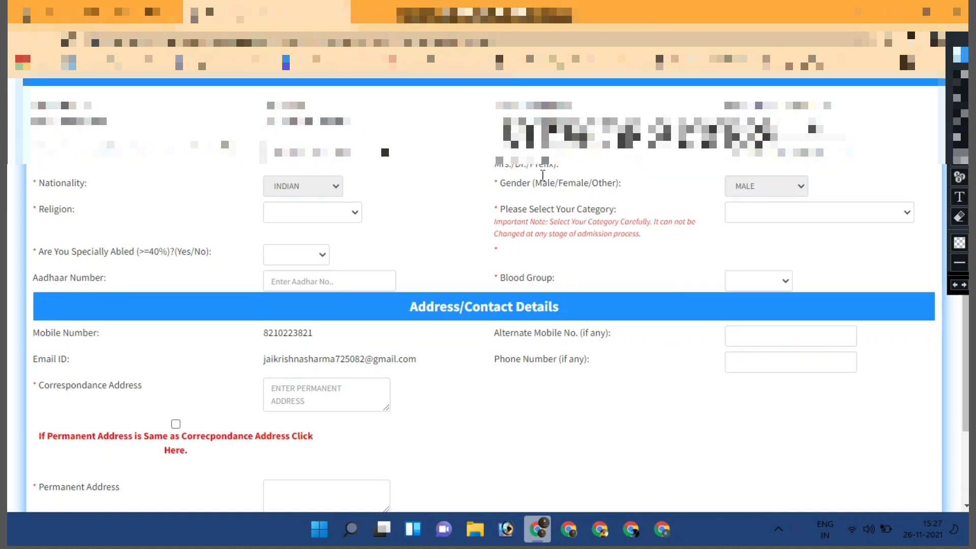
{"action": "scroll", "coordinate": [542, 175], "scroll_direction": "down", "scroll_amount": 1}
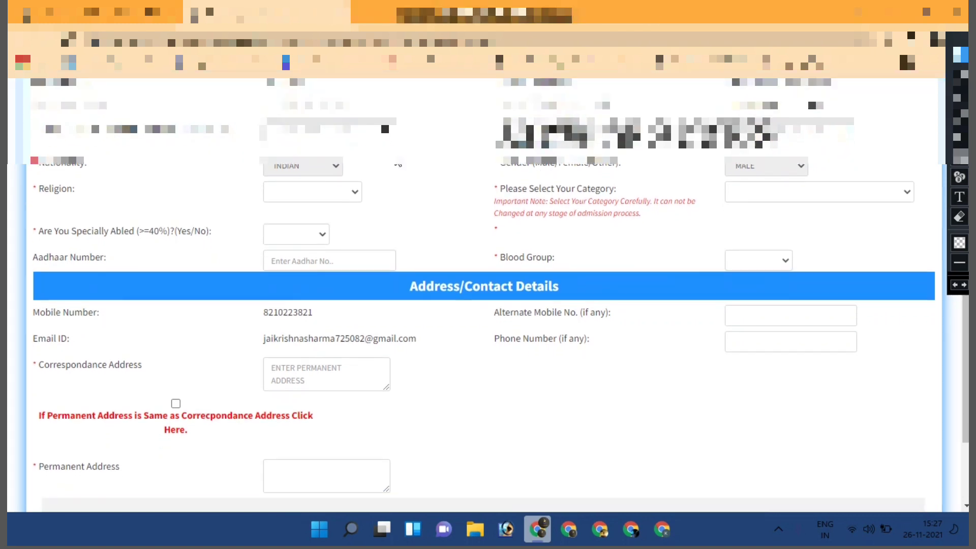
{"action": "scroll", "coordinate": [568, 179], "scroll_direction": "down", "scroll_amount": 5}
{"action": "scroll", "coordinate": [568, 179], "scroll_direction": "up", "scroll_amount": 1}
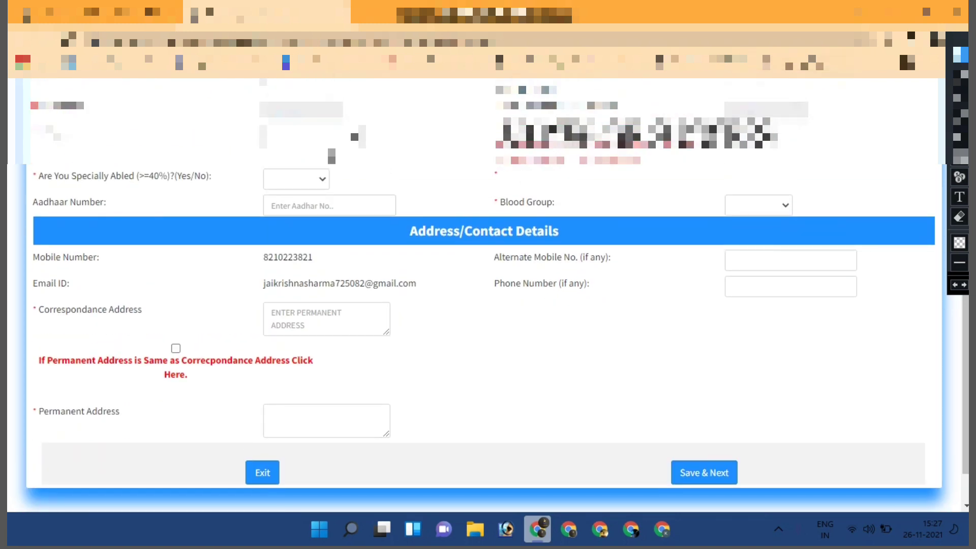
{"action": "left_click", "coordinate": [326, 138]}
{"action": "left_click", "coordinate": [286, 164]}
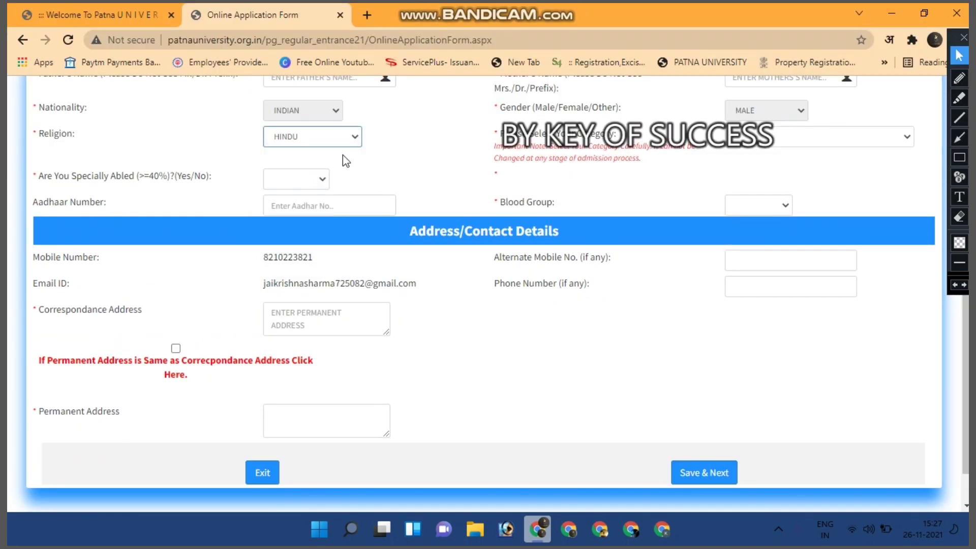
Look through the reservation category options without choosing one
{"action": "left_click", "coordinate": [760, 137]}
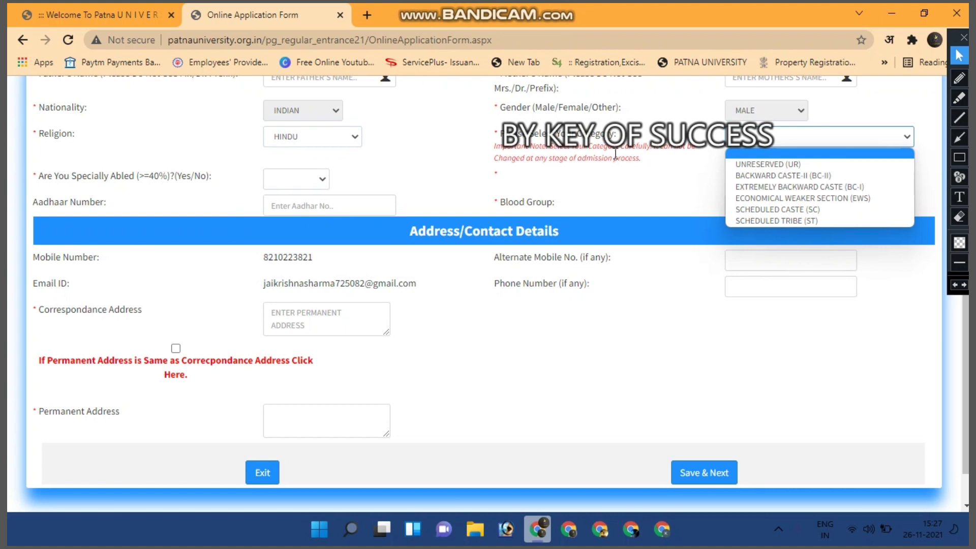
{"action": "left_click", "coordinate": [959, 78]}
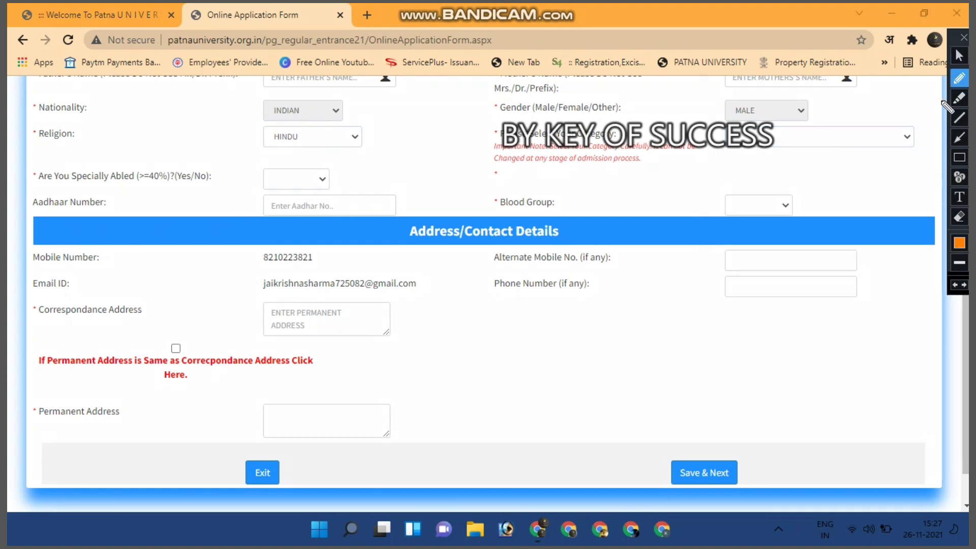
{"action": "left_click", "coordinate": [959, 55]}
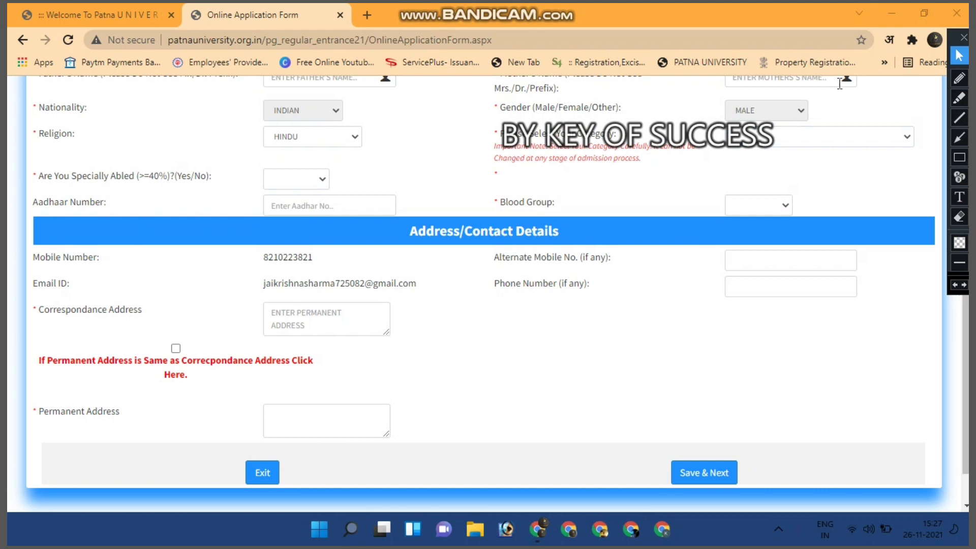
{"action": "left_click", "coordinate": [805, 140]}
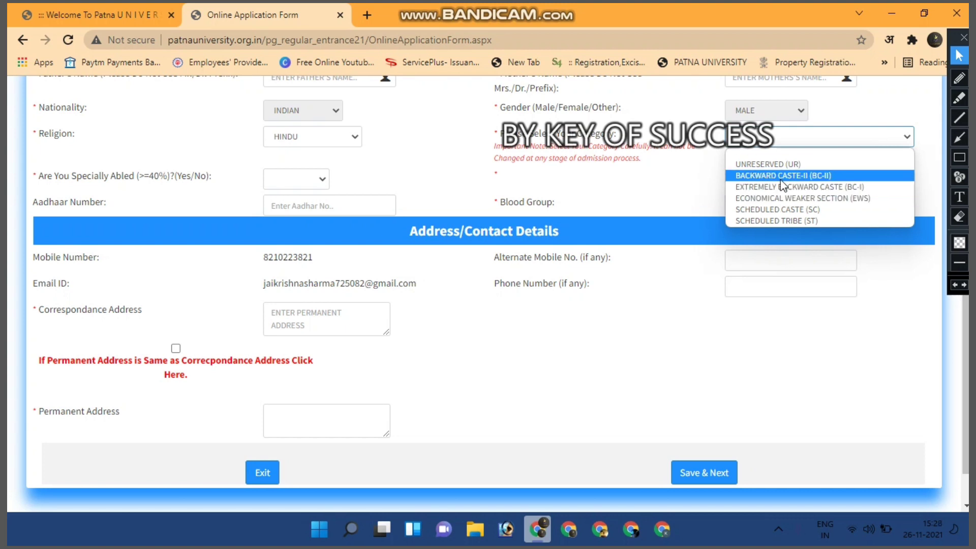
{"action": "left_click", "coordinate": [681, 179]}
Look through the options for the specially abled question and the blood group, leaving both blank
{"action": "scroll", "coordinate": [681, 179], "scroll_direction": "down", "scroll_amount": 1}
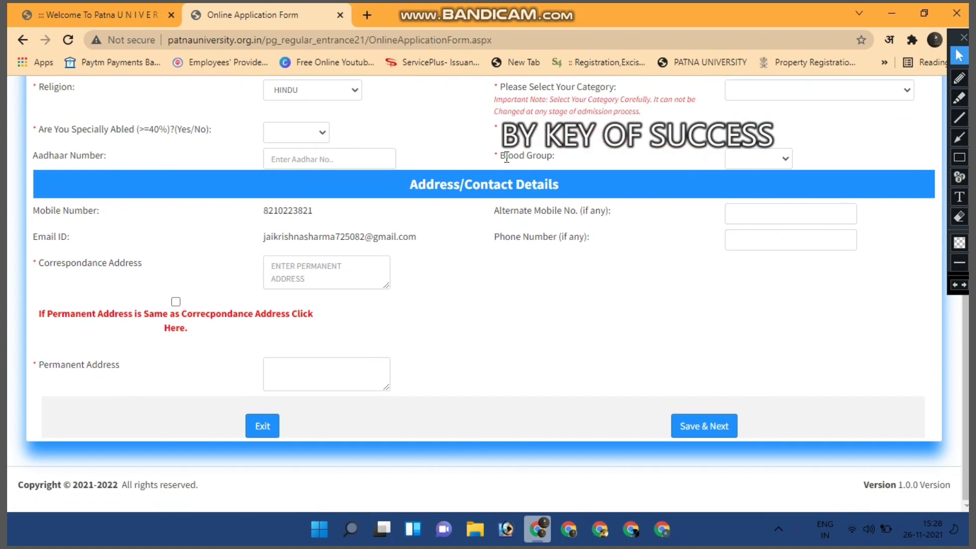
{"action": "left_click", "coordinate": [318, 135]}
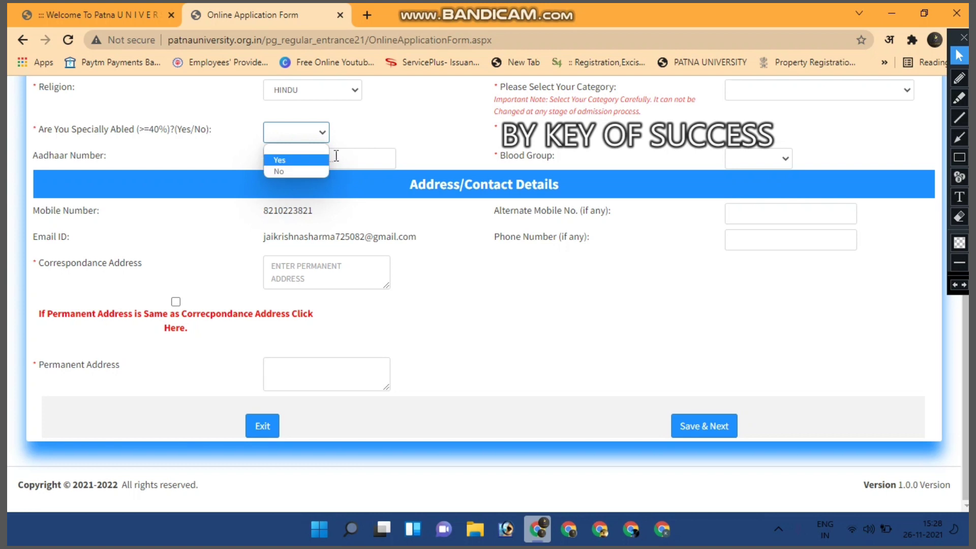
{"action": "left_click", "coordinate": [376, 134]}
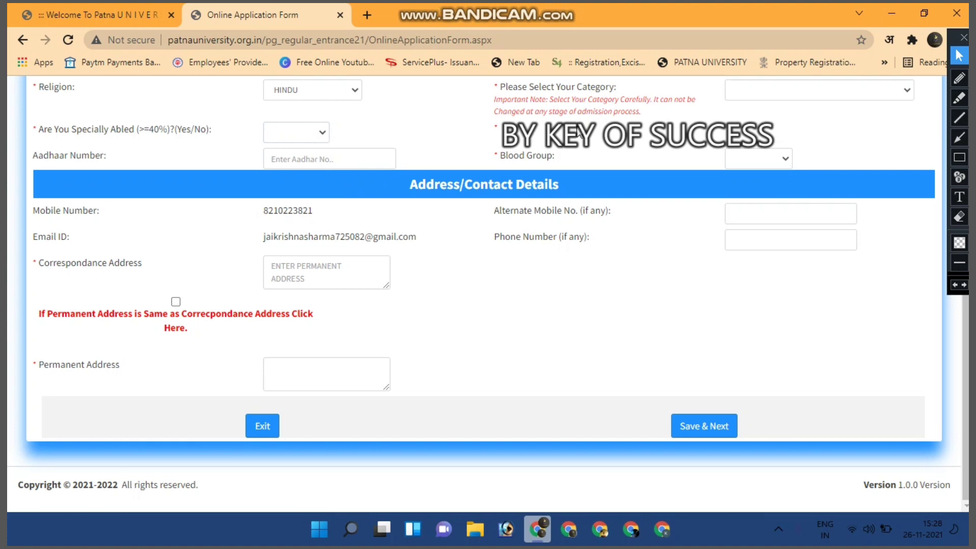
{"action": "left_click", "coordinate": [743, 162]}
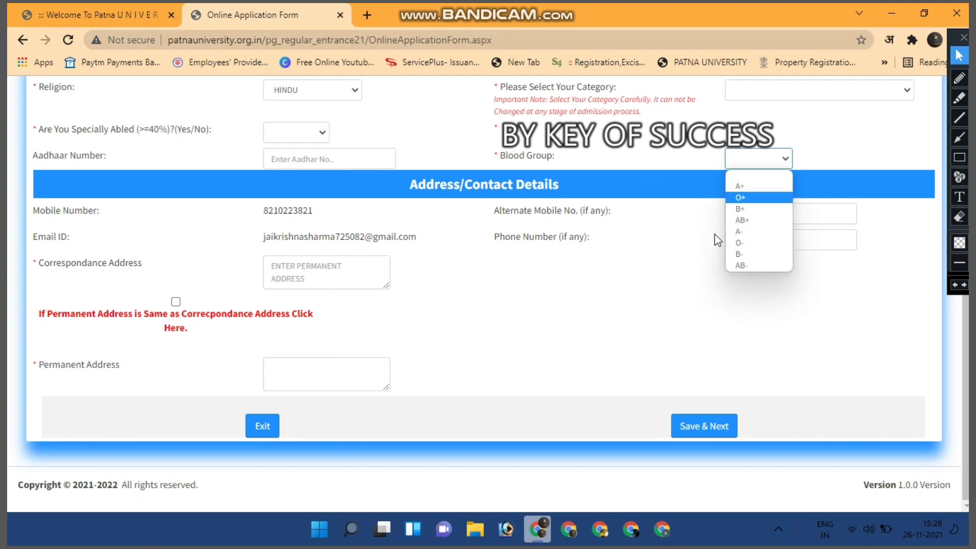
{"action": "left_click", "coordinate": [703, 162]}
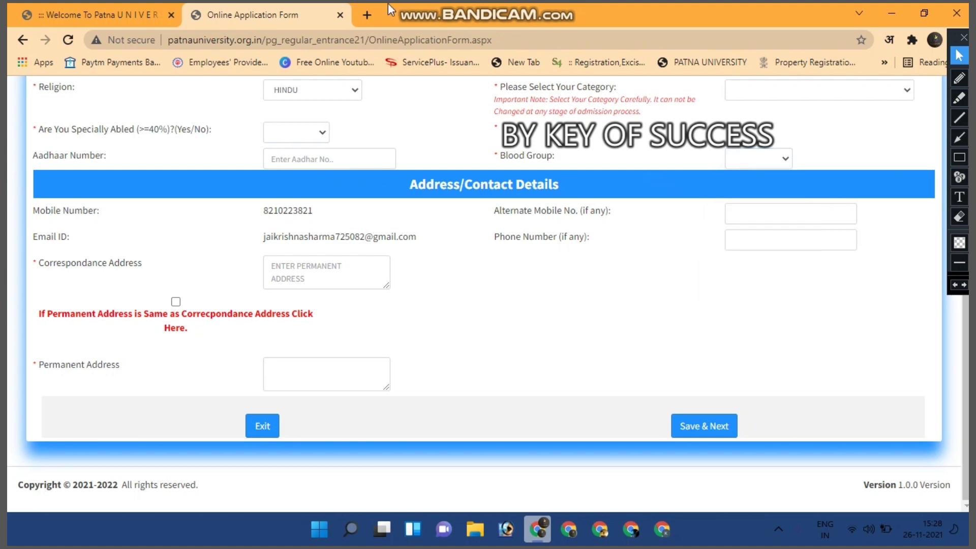
{"action": "left_click", "coordinate": [743, 162]}
{"action": "left_click", "coordinate": [639, 143]}
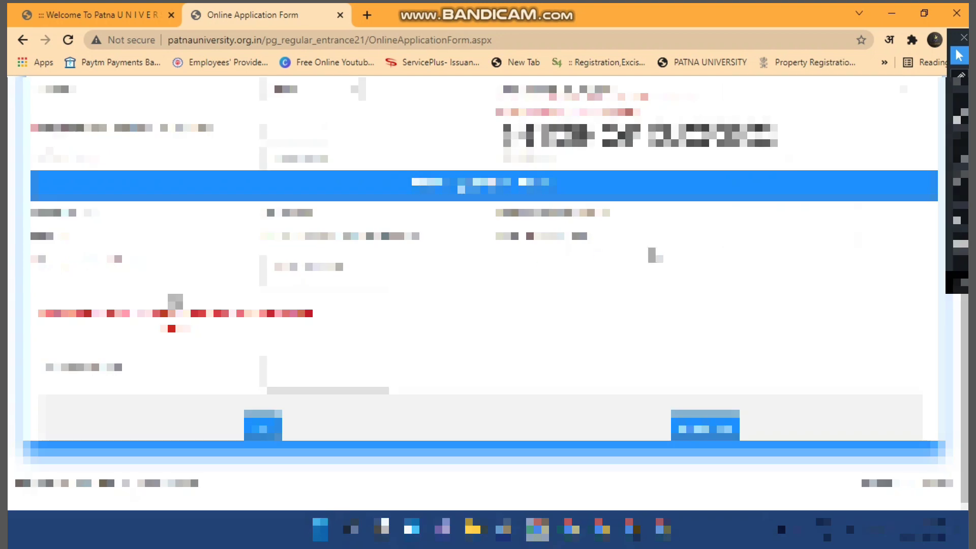
Circle the category field's required asterisk and tick the Aadhaar Number field in orange, erase the marks and return to the normal pointer
{"action": "scroll", "coordinate": [492, 278], "scroll_direction": "up", "scroll_amount": 4}
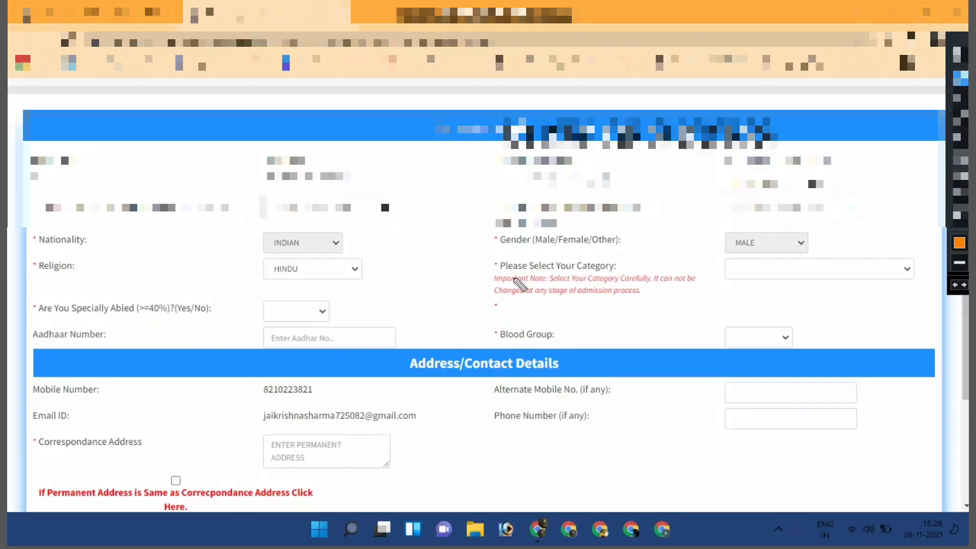
{"action": "mouse_move", "coordinate": [503, 256]}
{"action": "left_mouse_down"}
{"action": "mouse_move", "coordinate": [492, 264]}
{"action": "mouse_move", "coordinate": [503, 277]}
{"action": "mouse_move", "coordinate": [511, 257]}
{"action": "mouse_move", "coordinate": [501, 250]}
{"action": "left_mouse_up"}
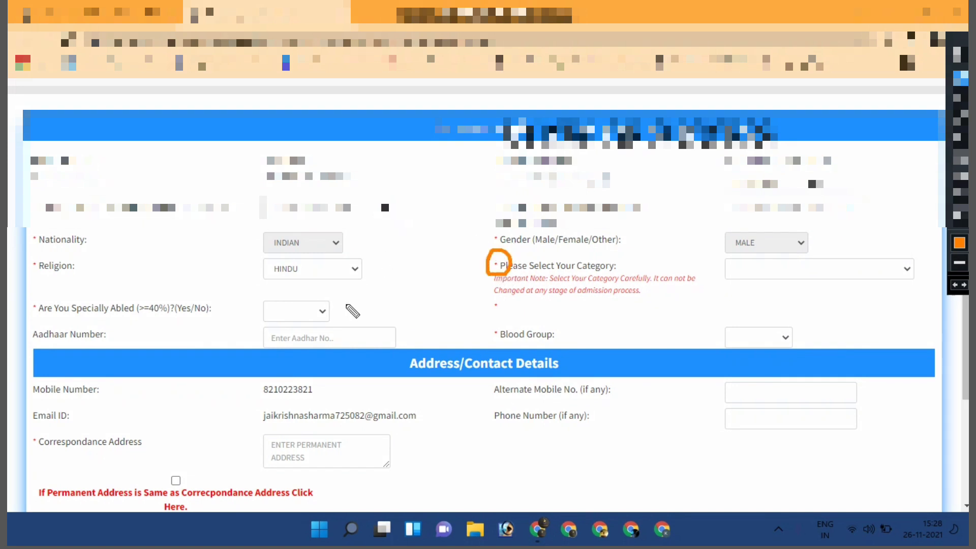
{"action": "left_click", "coordinate": [82, 349]}
{"action": "left_click_drag", "start_coordinate": [81, 349], "coordinate": [131, 320]}
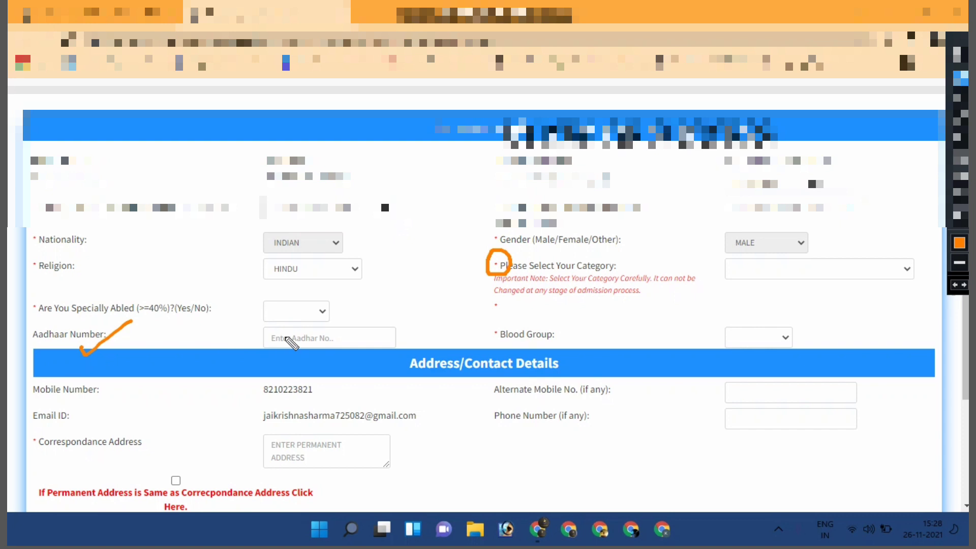
{"action": "mouse_move", "coordinate": [286, 336]}
{"action": "left_mouse_down"}
{"action": "mouse_move", "coordinate": [340, 332]}
{"action": "mouse_move", "coordinate": [303, 368]}
{"action": "left_mouse_up"}
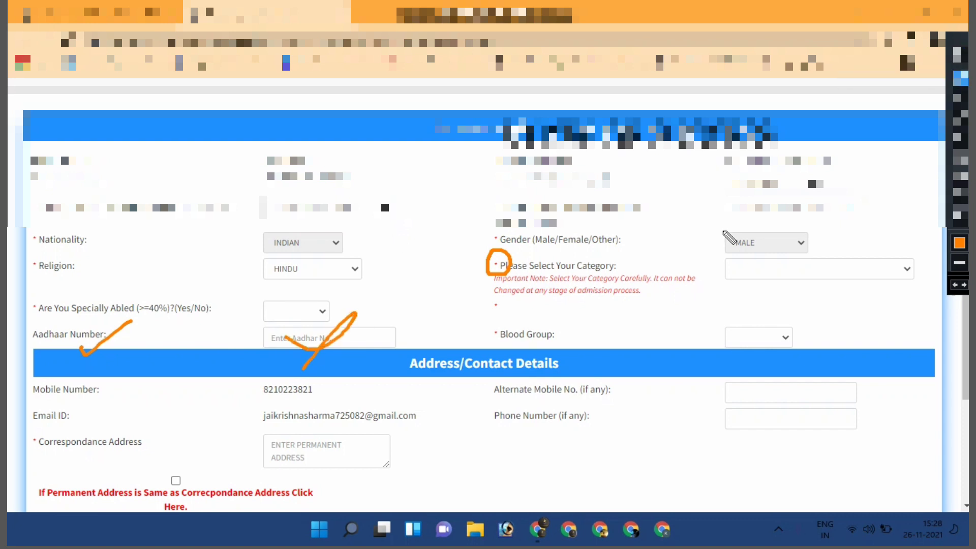
{"action": "left_click", "coordinate": [960, 216]}
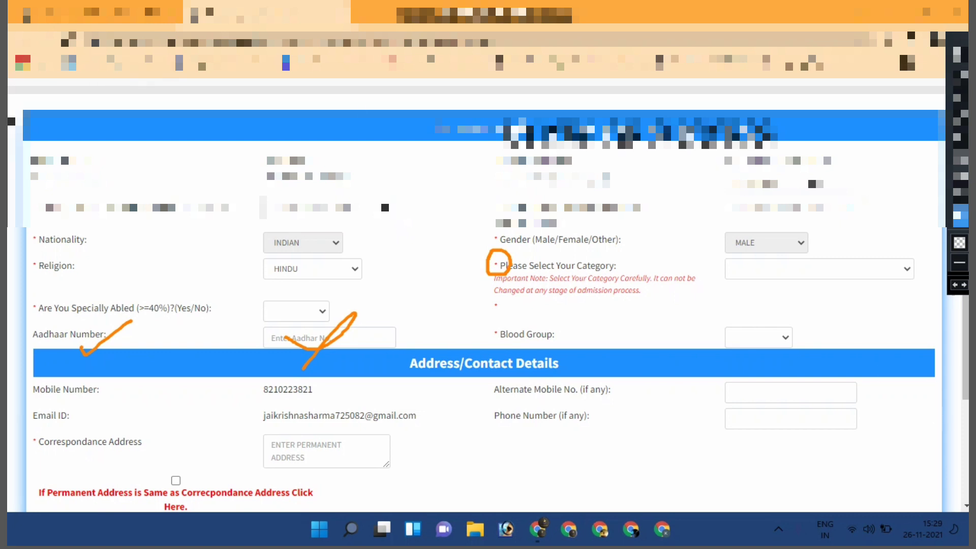
{"action": "left_click_drag", "start_coordinate": [11, 122], "coordinate": [960, 499]}
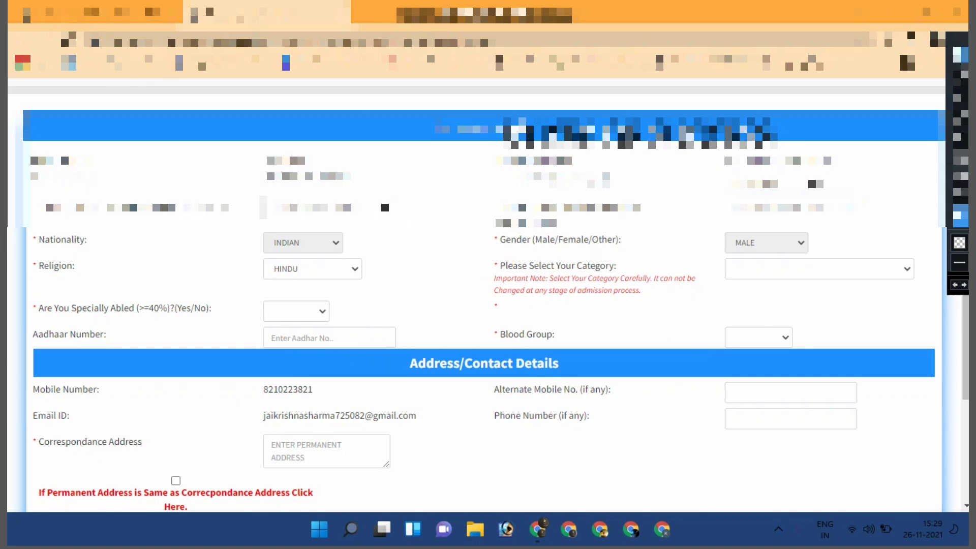
{"action": "left_click", "coordinate": [960, 55]}
Save the completed personal and address details and bring the Educational Qualification Details table into view
{"action": "scroll", "coordinate": [705, 329], "scroll_direction": "down", "scroll_amount": 3}
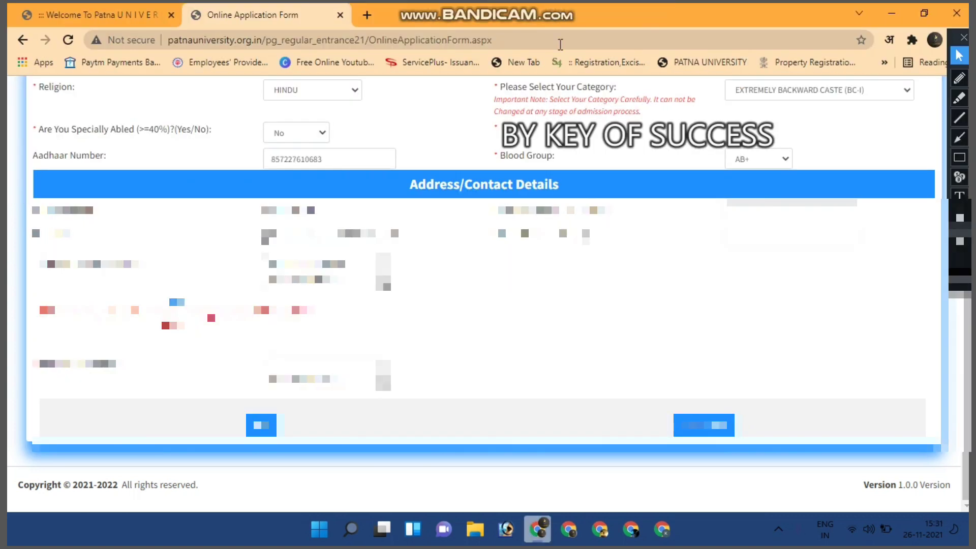
{"action": "left_click", "coordinate": [711, 425]}
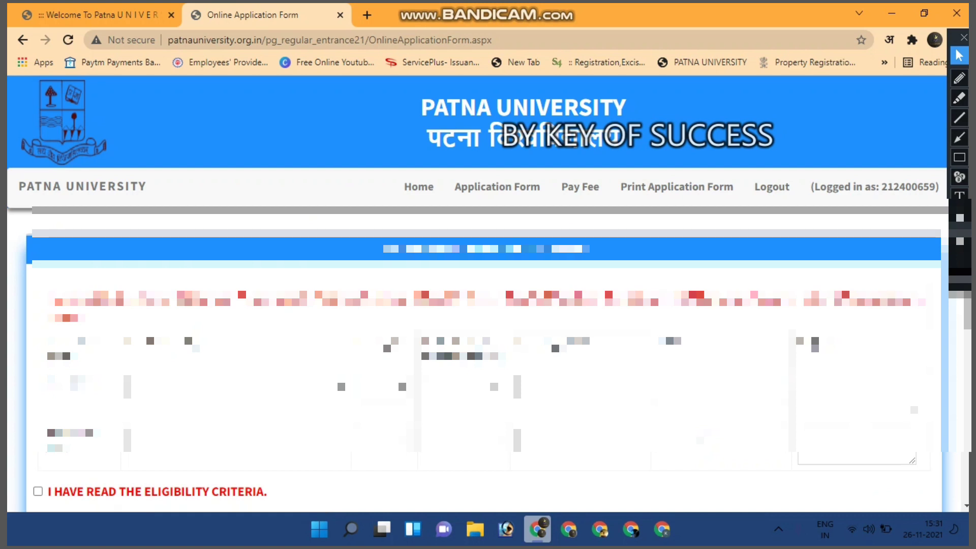
{"action": "scroll", "coordinate": [525, 367], "scroll_direction": "down", "scroll_amount": 2}
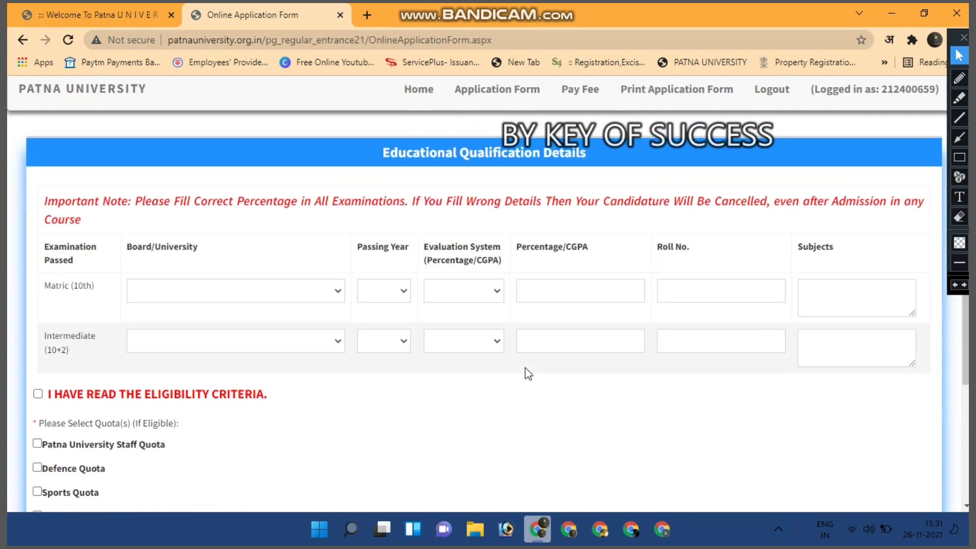
{"action": "scroll", "coordinate": [526, 367], "scroll_direction": "down", "scroll_amount": 2}
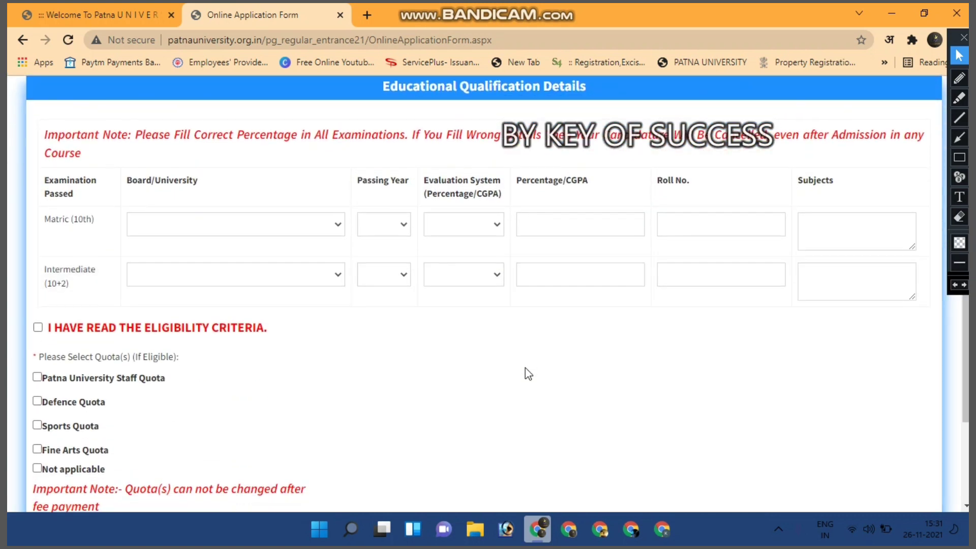
Examine the qualification table, the eligibility criteria declaration and the quota options on the education page
{"action": "scroll", "coordinate": [525, 368], "scroll_direction": "down", "scroll_amount": 1}
{"action": "scroll", "coordinate": [255, 236], "scroll_direction": "down", "scroll_amount": 1}
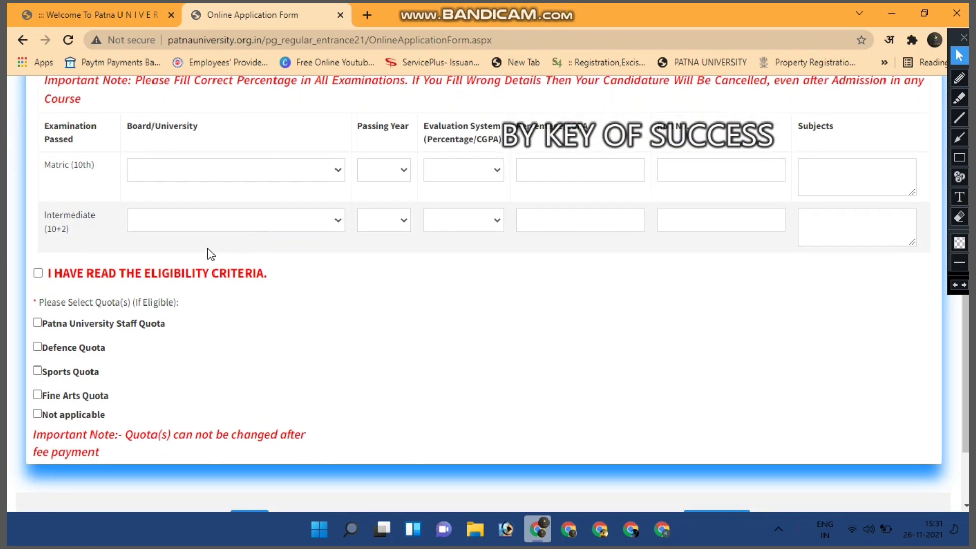
{"action": "scroll", "coordinate": [257, 309], "scroll_direction": "up", "scroll_amount": 1}
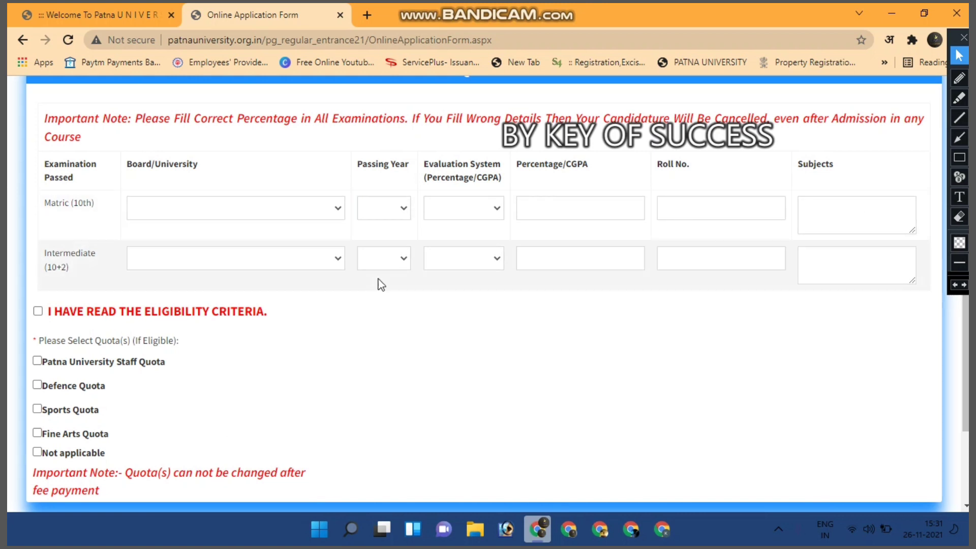
{"action": "scroll", "coordinate": [379, 283], "scroll_direction": "down", "scroll_amount": 3}
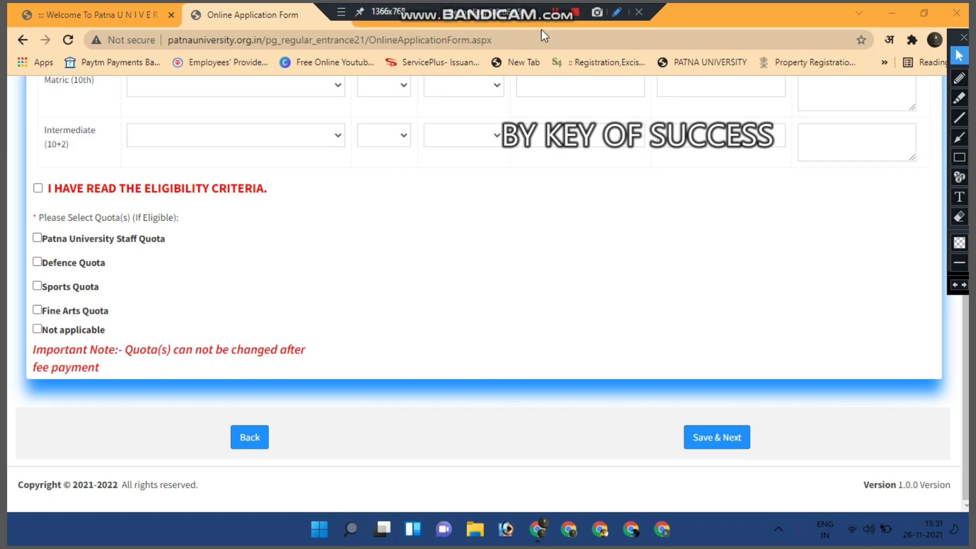
{"action": "left_click", "coordinate": [554, 13]}
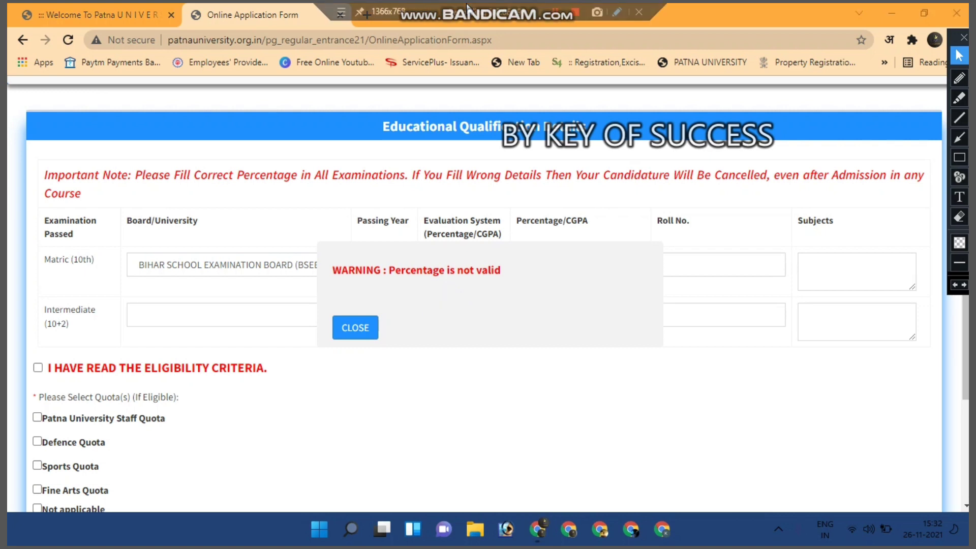
Review the filled-in Matric and Intermediate rows and the declaration and quota choices below them
{"action": "mouse_move", "coordinate": [464, 8]}
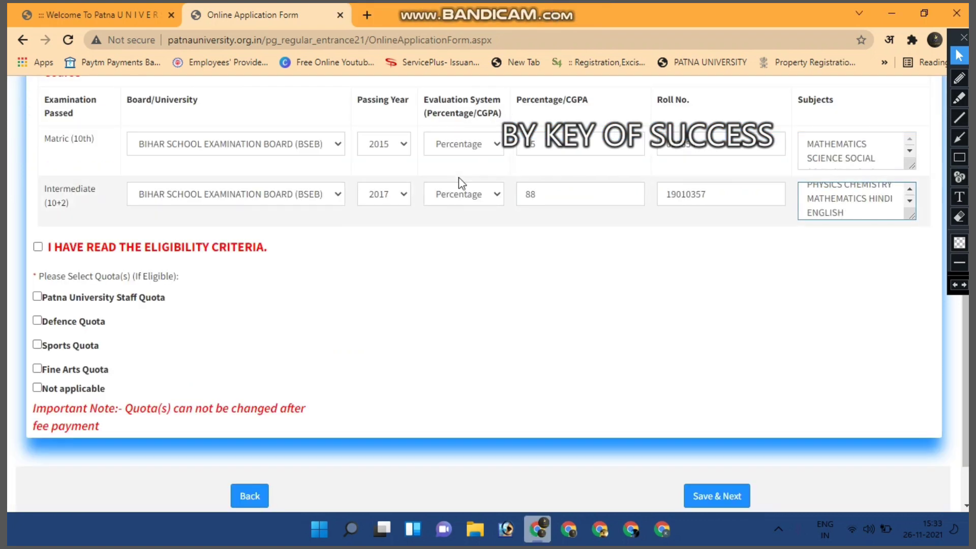
{"action": "scroll", "coordinate": [462, 183], "scroll_direction": "up", "scroll_amount": 1}
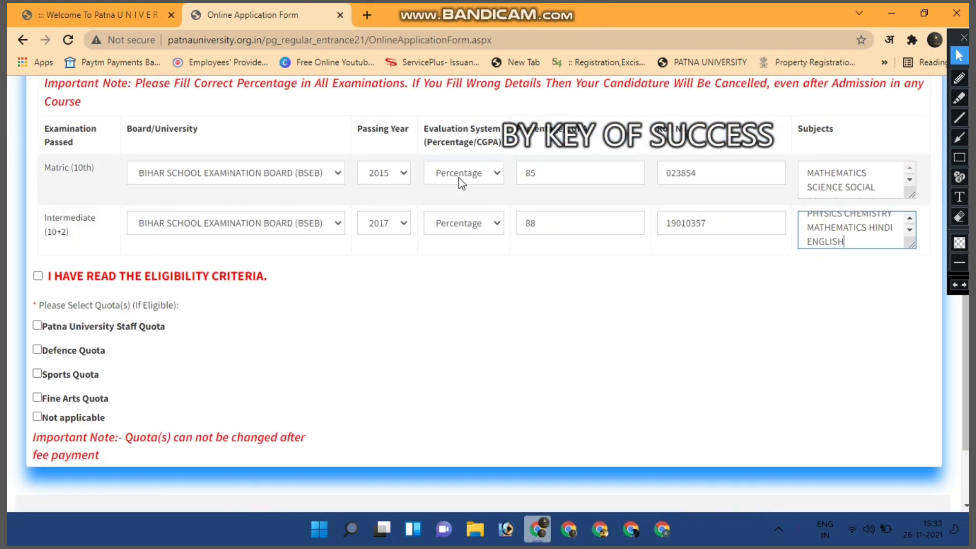
{"action": "scroll", "coordinate": [516, 248], "scroll_direction": "down", "scroll_amount": 1}
{"action": "scroll", "coordinate": [516, 246], "scroll_direction": "down", "scroll_amount": 1}
{"action": "scroll", "coordinate": [516, 246], "scroll_direction": "up", "scroll_amount": 1}
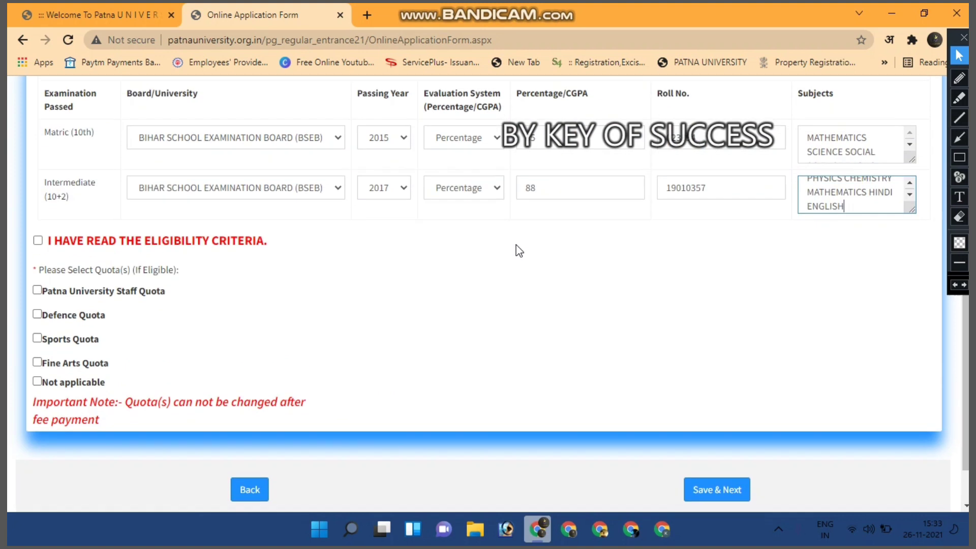
Tick the declaration that the eligibility criteria have been read, below the Matric and Intermediate rows
{"action": "scroll", "coordinate": [517, 246], "scroll_direction": "down", "scroll_amount": 1}
{"action": "scroll", "coordinate": [516, 250], "scroll_direction": "down", "scroll_amount": 1}
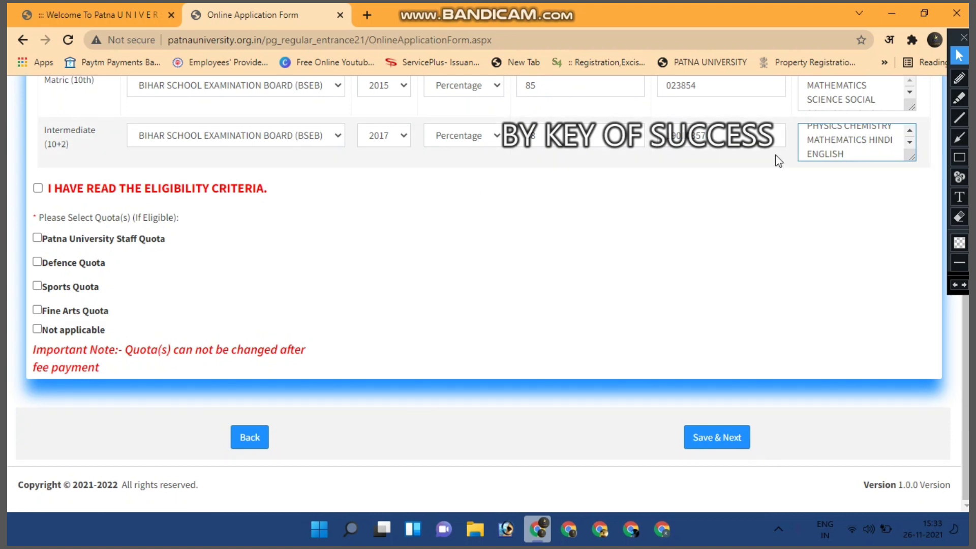
{"action": "scroll", "coordinate": [776, 155], "scroll_direction": "up", "scroll_amount": 2}
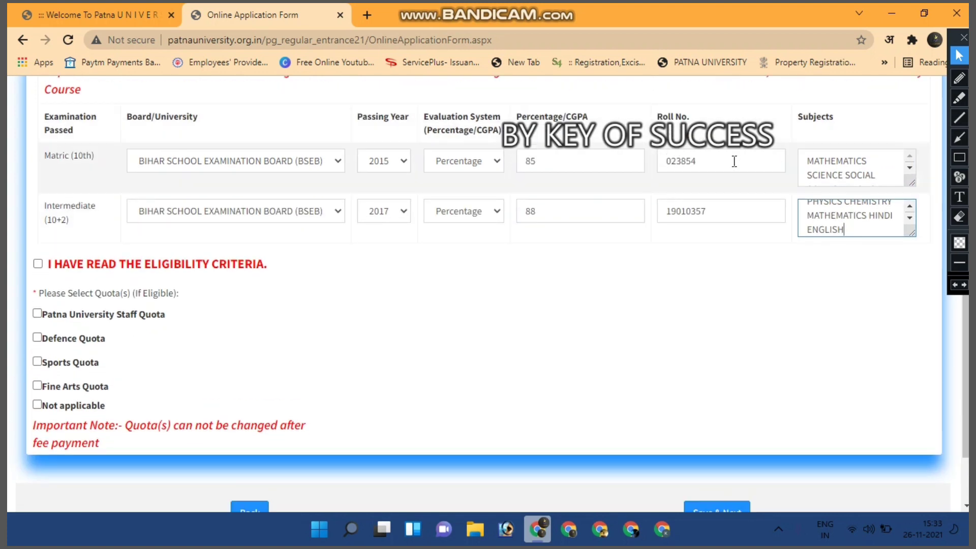
{"action": "scroll", "coordinate": [517, 248], "scroll_direction": "down", "scroll_amount": 2}
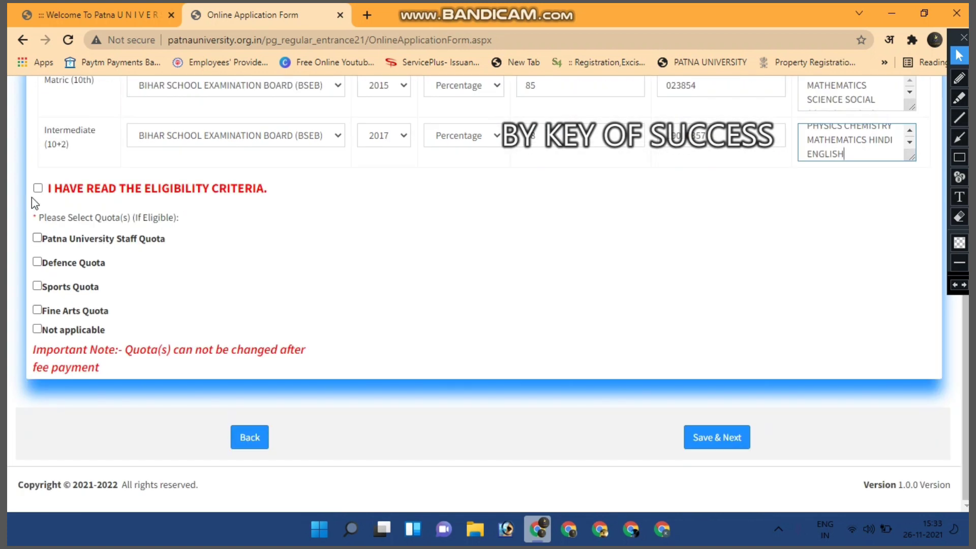
{"action": "left_click", "coordinate": [38, 189]}
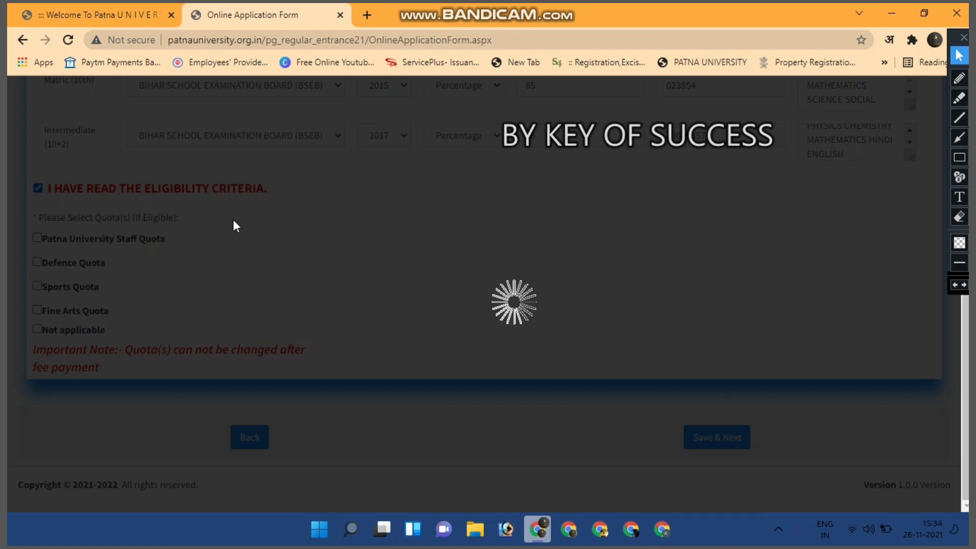
Examine the undergraduate programme fields, the eligibility criteria text, the postgraduate programme fields and the quota options
{"action": "scroll", "coordinate": [284, 244], "scroll_direction": "down", "scroll_amount": 1}
{"action": "scroll", "coordinate": [283, 242], "scroll_direction": "down", "scroll_amount": 1}
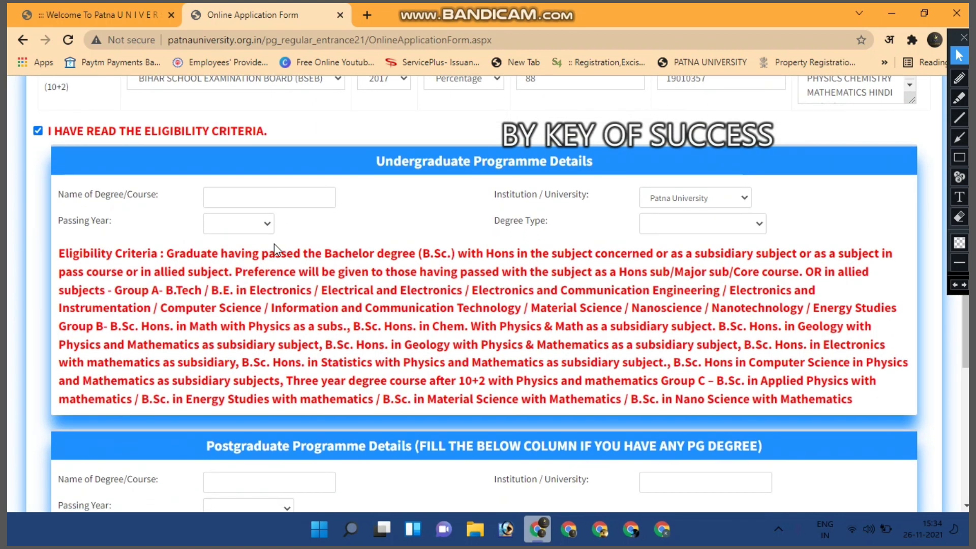
{"action": "scroll", "coordinate": [356, 349], "scroll_direction": "up", "scroll_amount": 2}
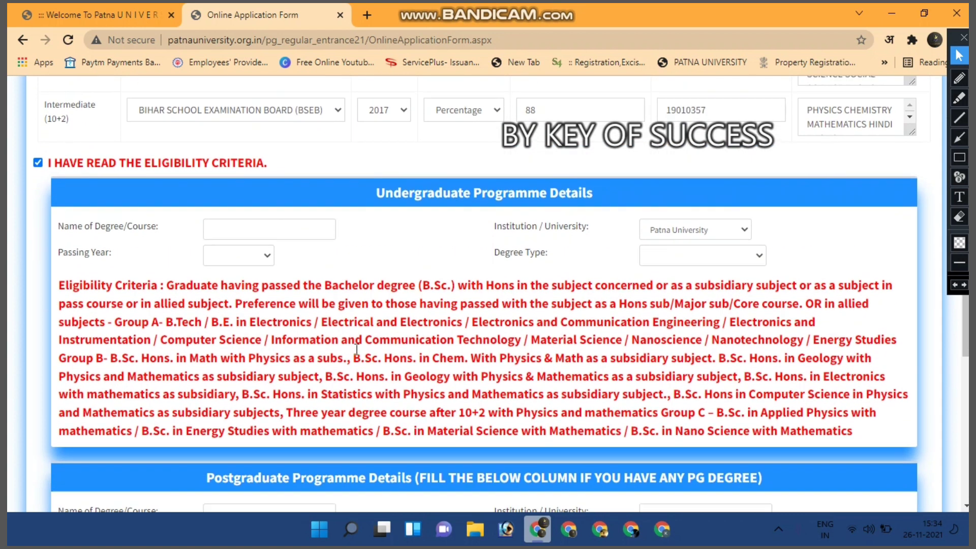
{"action": "scroll", "coordinate": [357, 349], "scroll_direction": "down", "scroll_amount": 2}
{"action": "scroll", "coordinate": [357, 349], "scroll_direction": "down", "scroll_amount": 1}
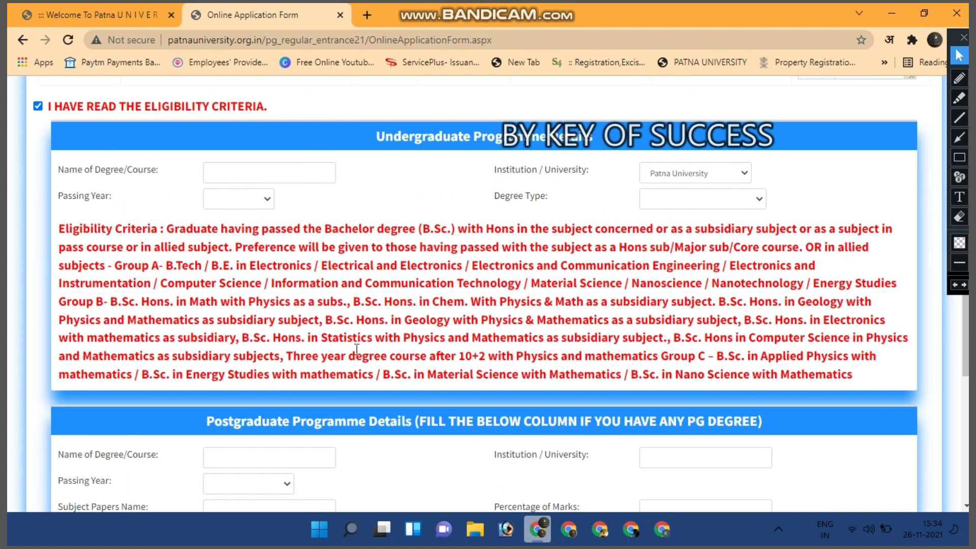
{"action": "scroll", "coordinate": [247, 308], "scroll_direction": "down", "scroll_amount": 1}
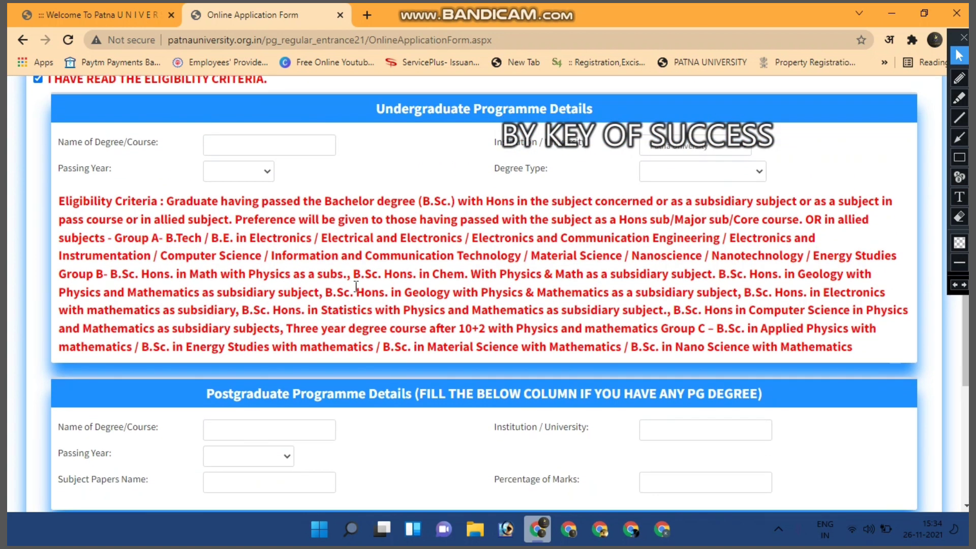
{"action": "left_click", "coordinate": [235, 141]}
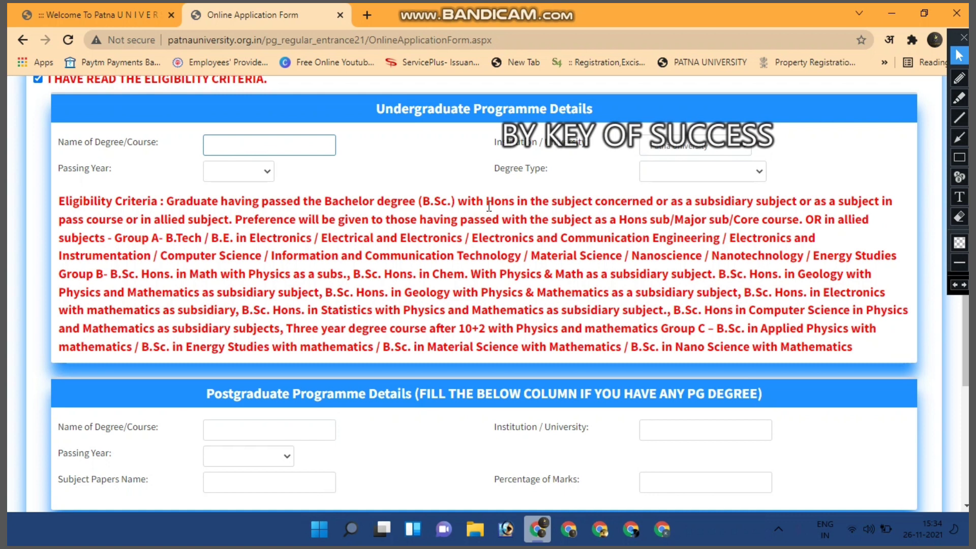
{"action": "scroll", "coordinate": [451, 229], "scroll_direction": "down", "scroll_amount": 3}
{"action": "scroll", "coordinate": [453, 231], "scroll_direction": "down", "scroll_amount": 1}
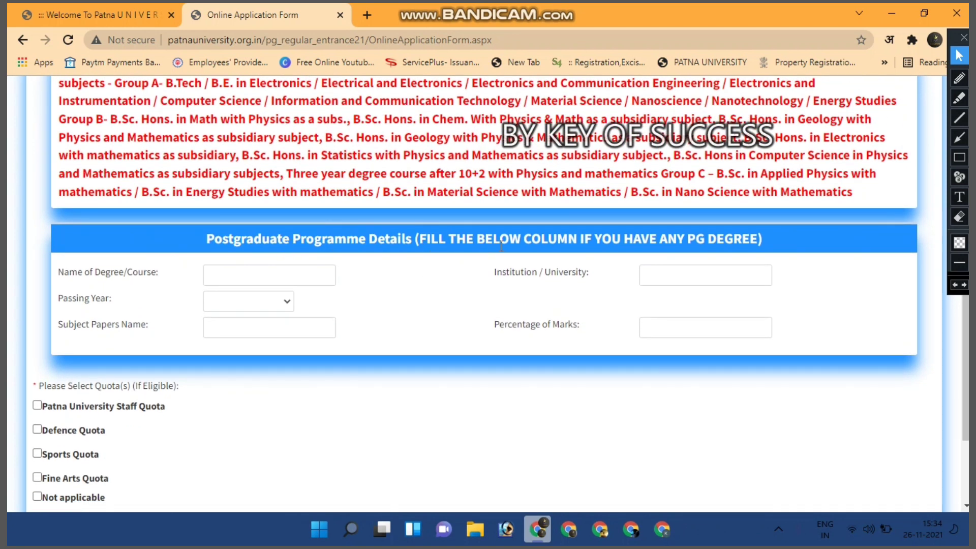
{"action": "scroll", "coordinate": [544, 267], "scroll_direction": "down", "scroll_amount": 1}
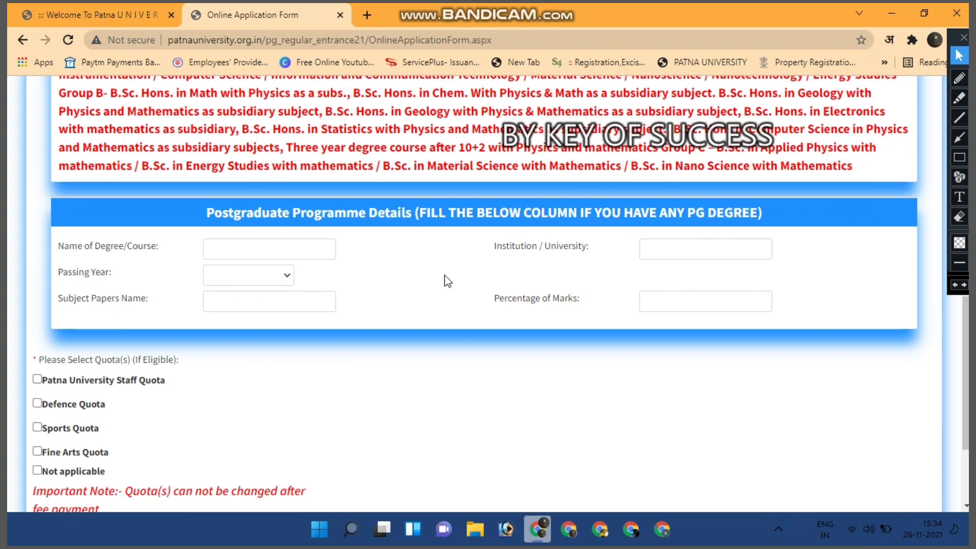
{"action": "scroll", "coordinate": [444, 255], "scroll_direction": "down", "scroll_amount": 1}
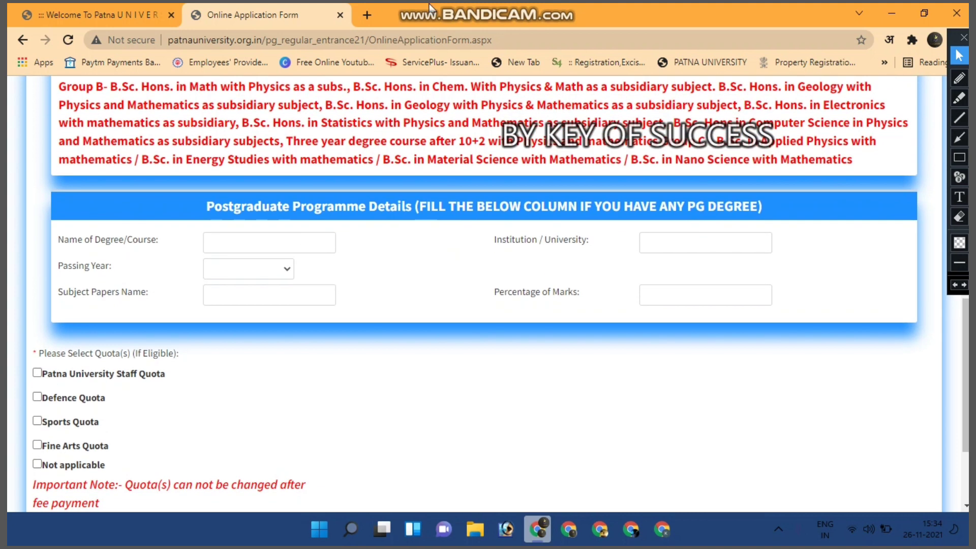
{"action": "scroll", "coordinate": [445, 192], "scroll_direction": "up", "scroll_amount": 4}
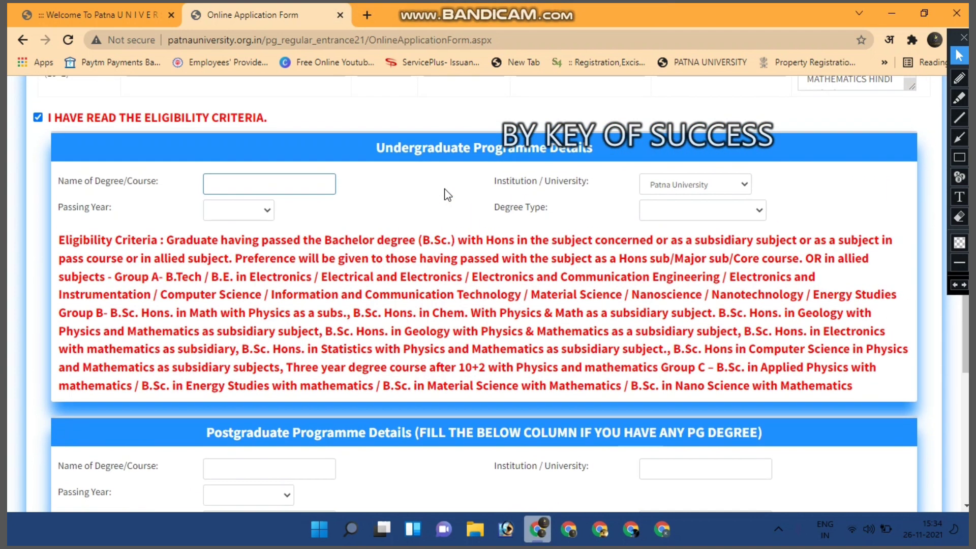
Enter PHYSICS as the undergraduate degree/course name and set its passing year to 2020
{"action": "left_click", "coordinate": [277, 169]}
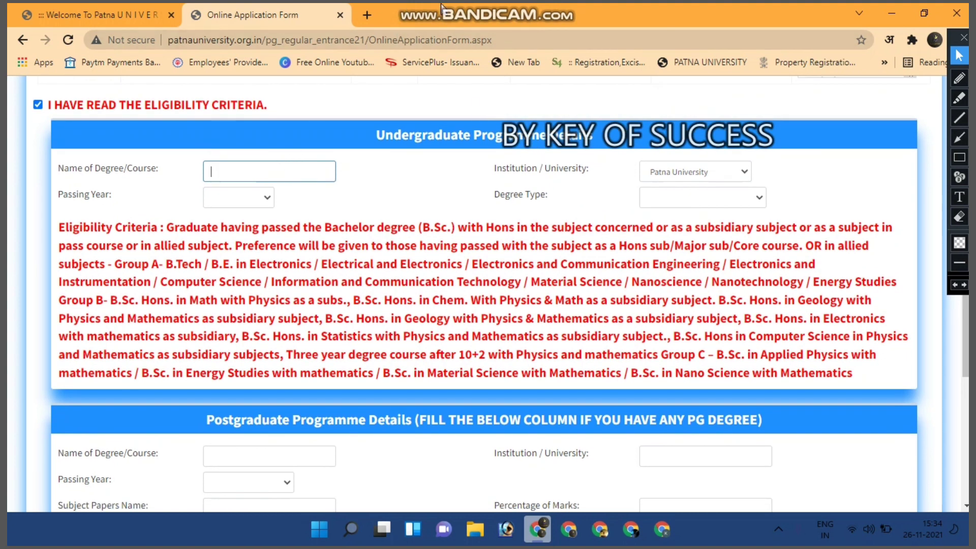
{"action": "mouse_move", "coordinate": [454, 5]}
{"action": "left_click", "coordinate": [558, 15]}
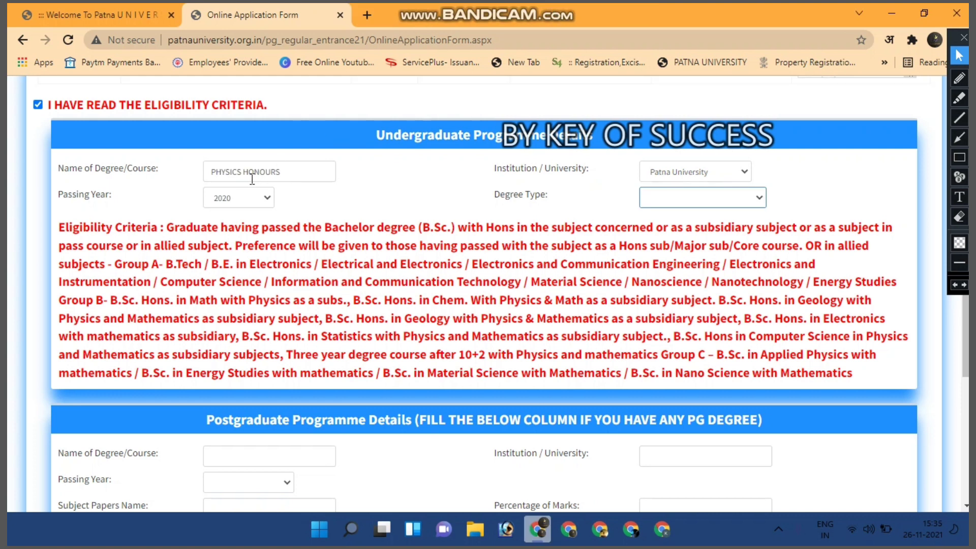
{"action": "left_click", "coordinate": [294, 172]}
{"action": "key", "text": "BackSpace"}
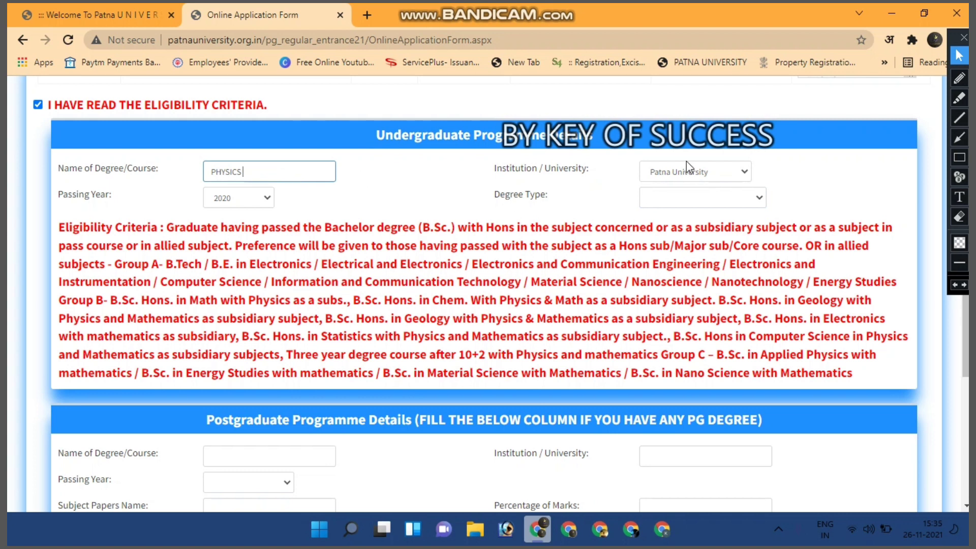
Choose Patna University as the undergraduate institution and Honours as the degree type
{"action": "left_click", "coordinate": [686, 174]}
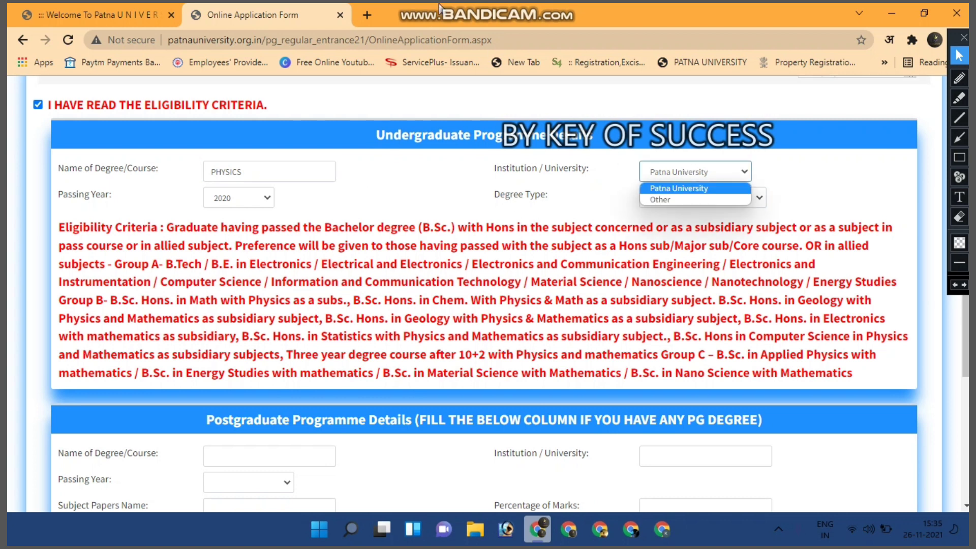
{"action": "left_click", "coordinate": [671, 187]}
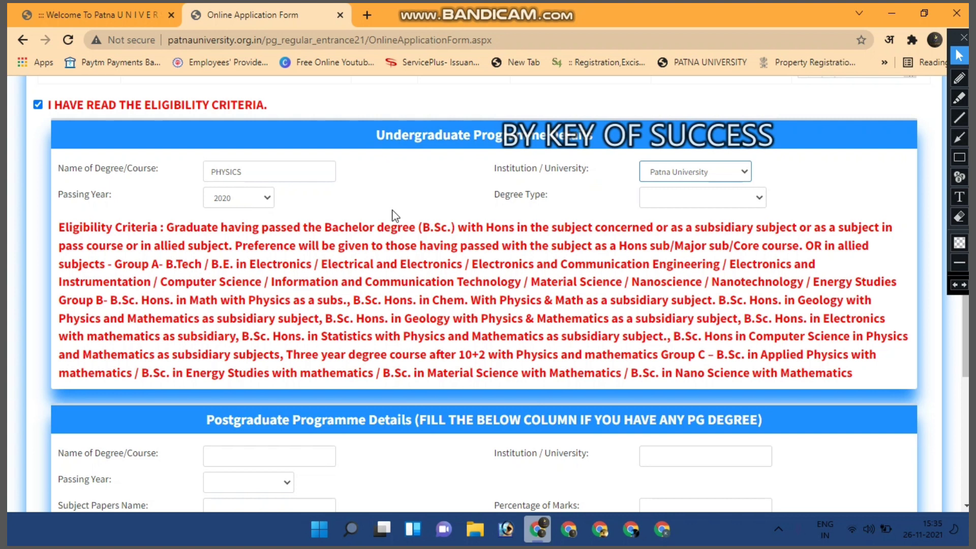
{"action": "left_click", "coordinate": [663, 206]}
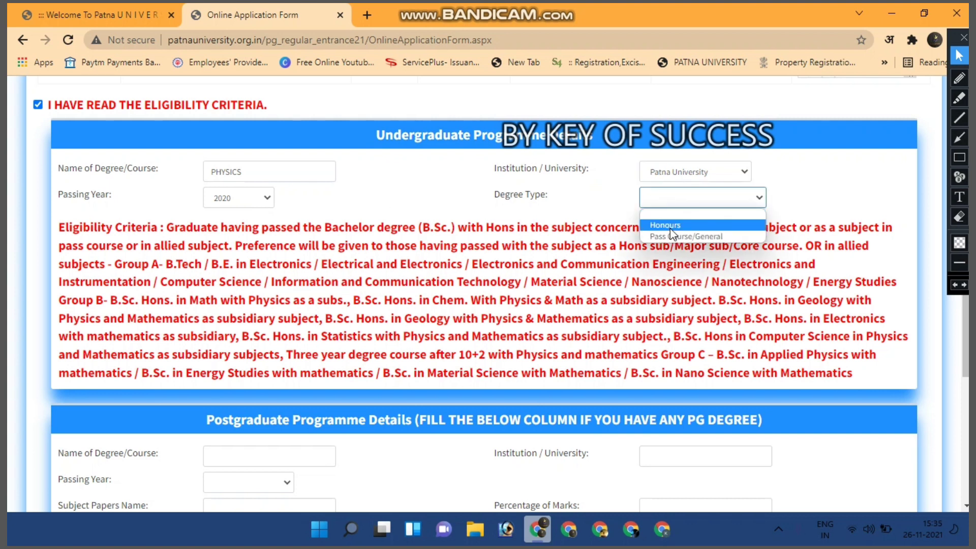
{"action": "left_click", "coordinate": [381, 3]}
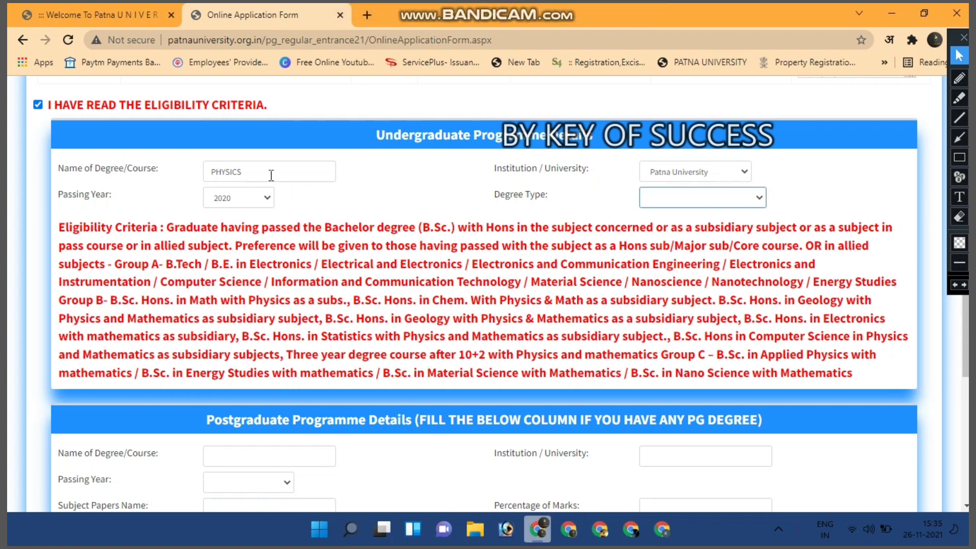
{"action": "left_click", "coordinate": [672, 203]}
{"action": "left_click", "coordinate": [672, 225]}
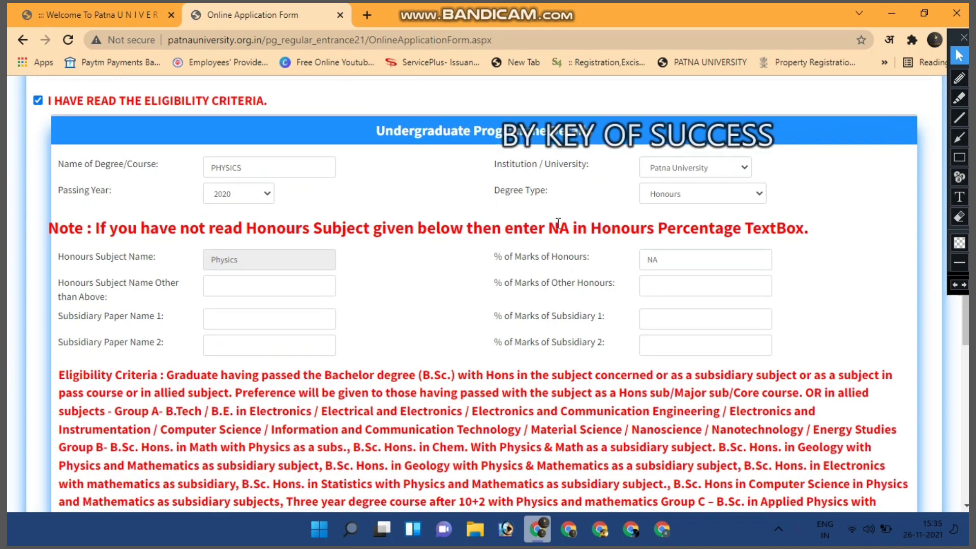
Fill in 74 as the Honours marks percentage, and subsidiary papers MATHEMATICS with 83 and STATISTICS with 77
{"action": "scroll", "coordinate": [611, 135], "scroll_direction": "down", "scroll_amount": 1}
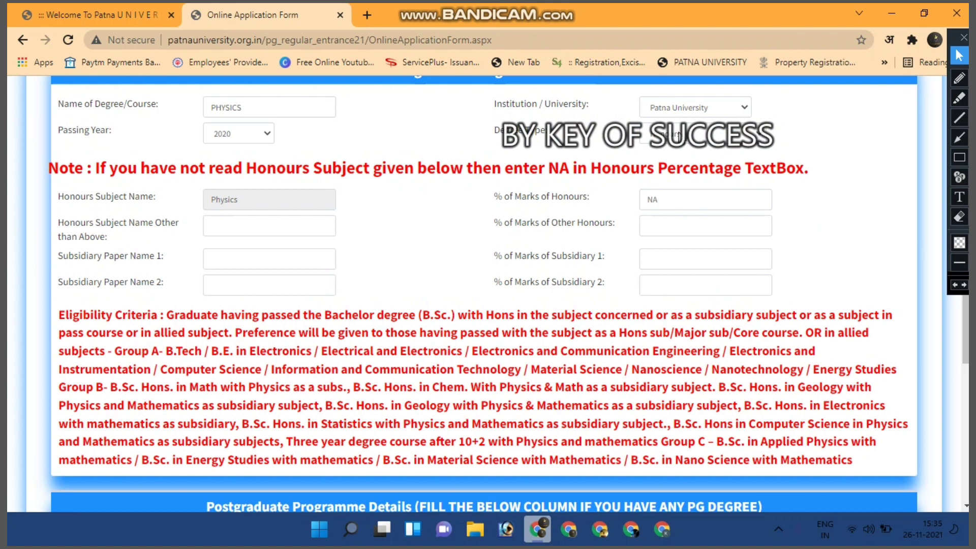
{"action": "scroll", "coordinate": [399, 228], "scroll_direction": "down", "scroll_amount": 1}
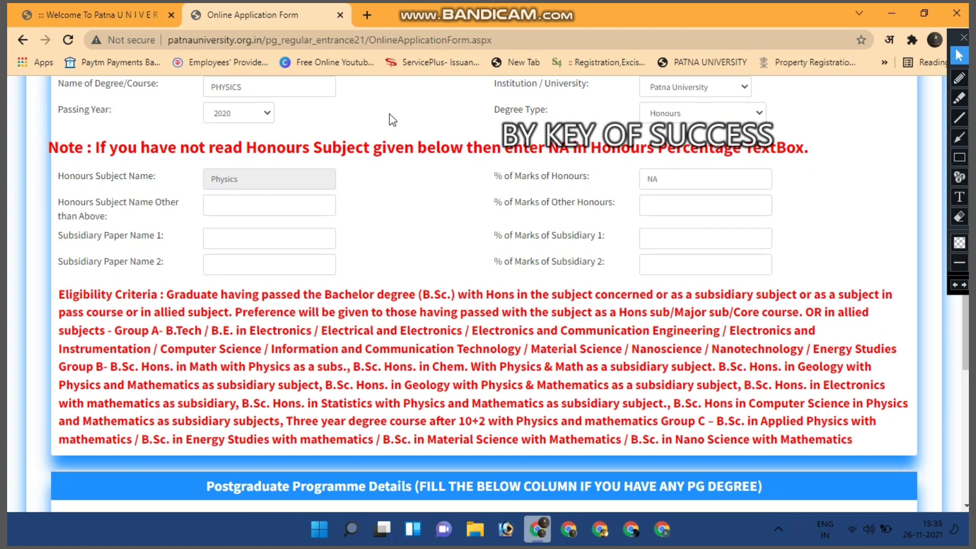
{"action": "mouse_move", "coordinate": [467, 6]}
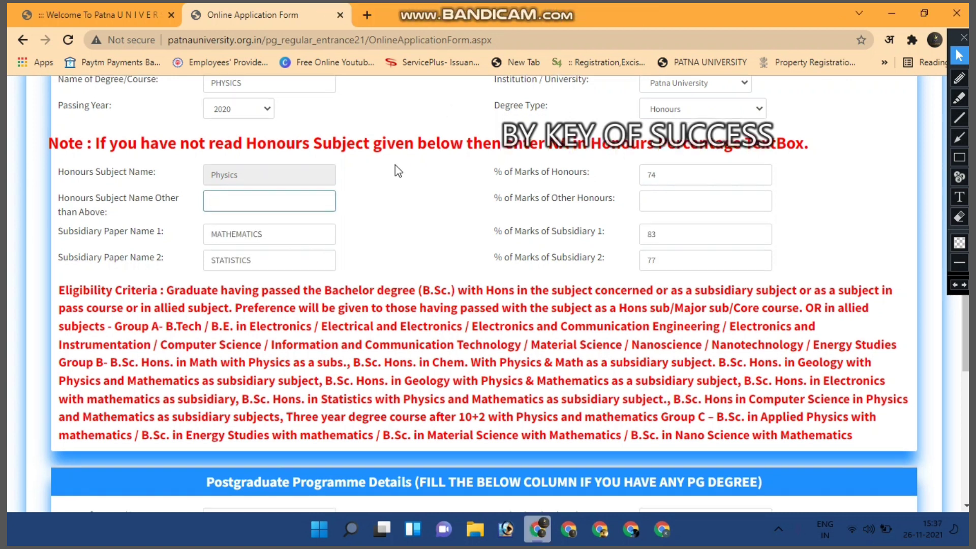
Review the degree type options, keeping Honours, and check the honours and subsidiary subject fields with their marks
{"action": "scroll", "coordinate": [395, 165], "scroll_direction": "down", "scroll_amount": 1}
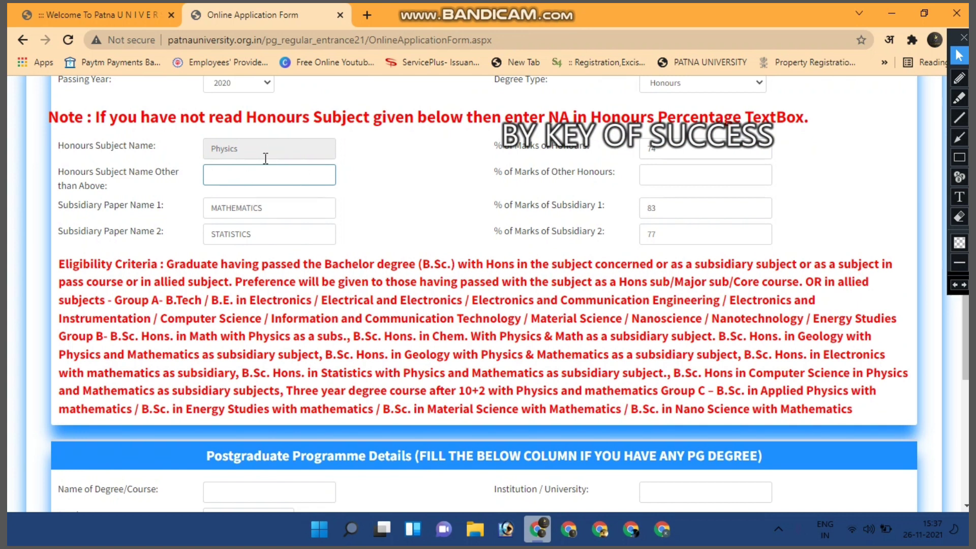
{"action": "scroll", "coordinate": [315, 168], "scroll_direction": "up", "scroll_amount": 1}
{"action": "left_click", "coordinate": [695, 128]}
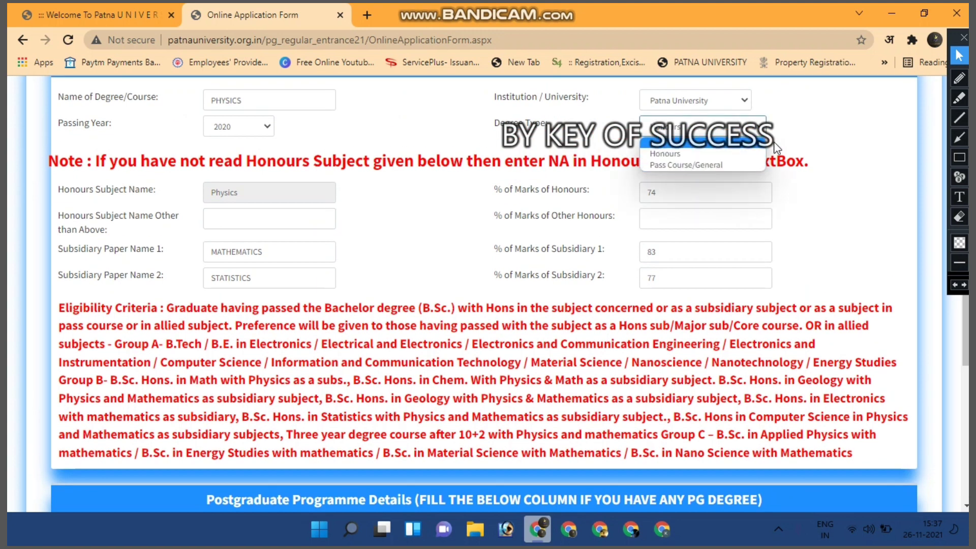
{"action": "left_click", "coordinate": [704, 153]}
{"action": "scroll", "coordinate": [589, 187], "scroll_direction": "down", "scroll_amount": 1}
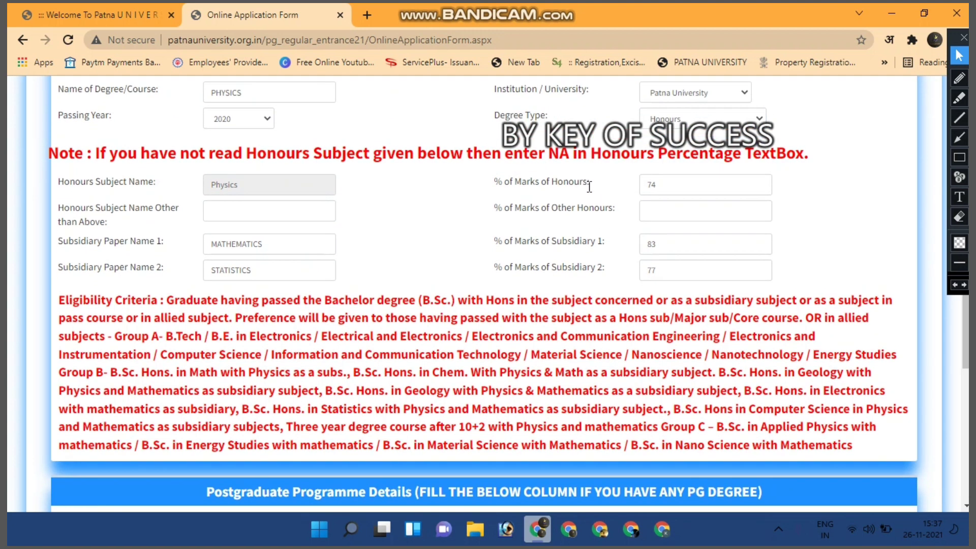
{"action": "scroll", "coordinate": [590, 189], "scroll_direction": "down", "scroll_amount": 1}
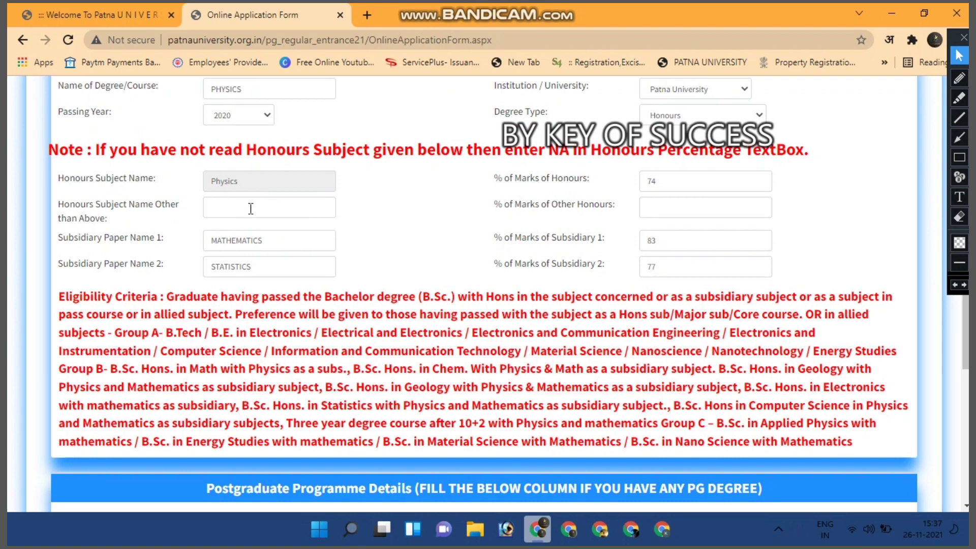
{"action": "scroll", "coordinate": [251, 208], "scroll_direction": "down", "scroll_amount": 1}
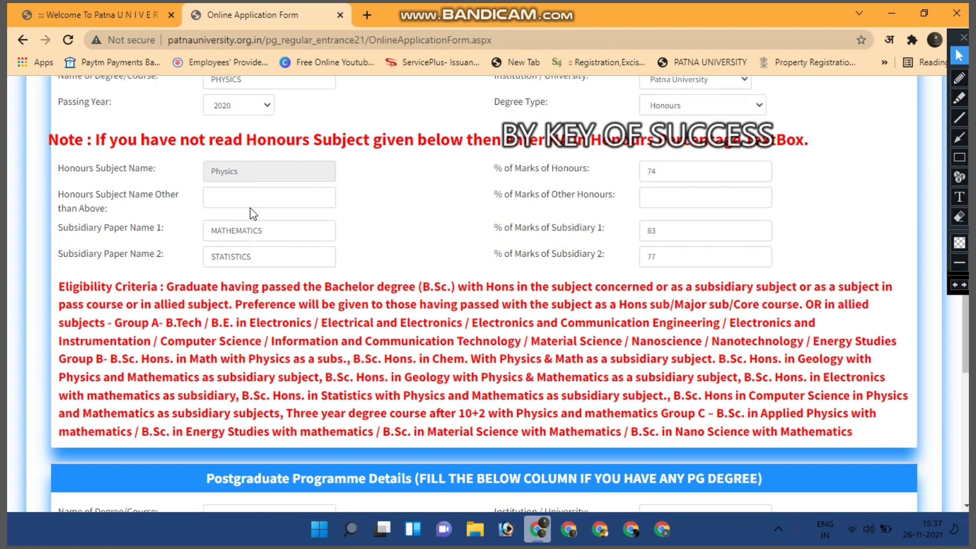
{"action": "scroll", "coordinate": [239, 210], "scroll_direction": "down", "scroll_amount": 1}
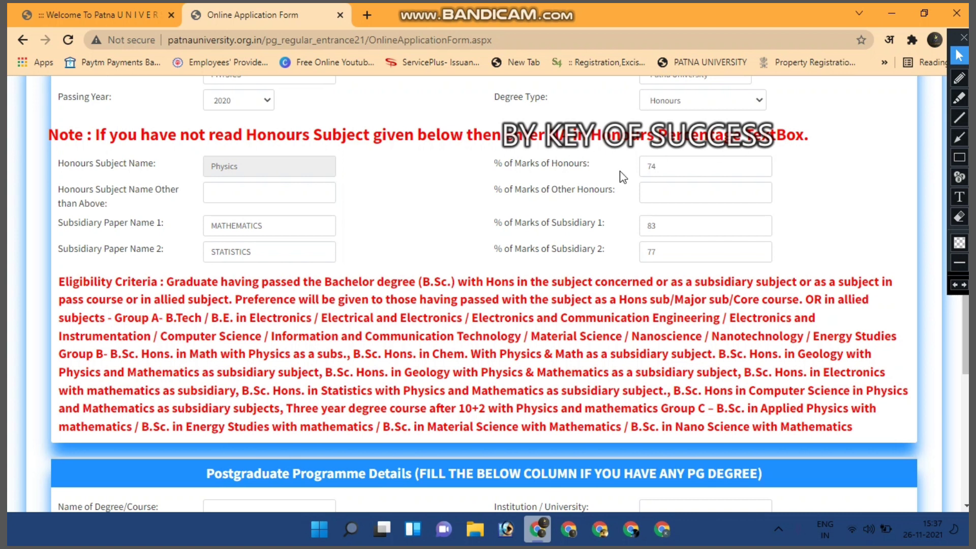
{"action": "scroll", "coordinate": [520, 182], "scroll_direction": "down", "scroll_amount": 1}
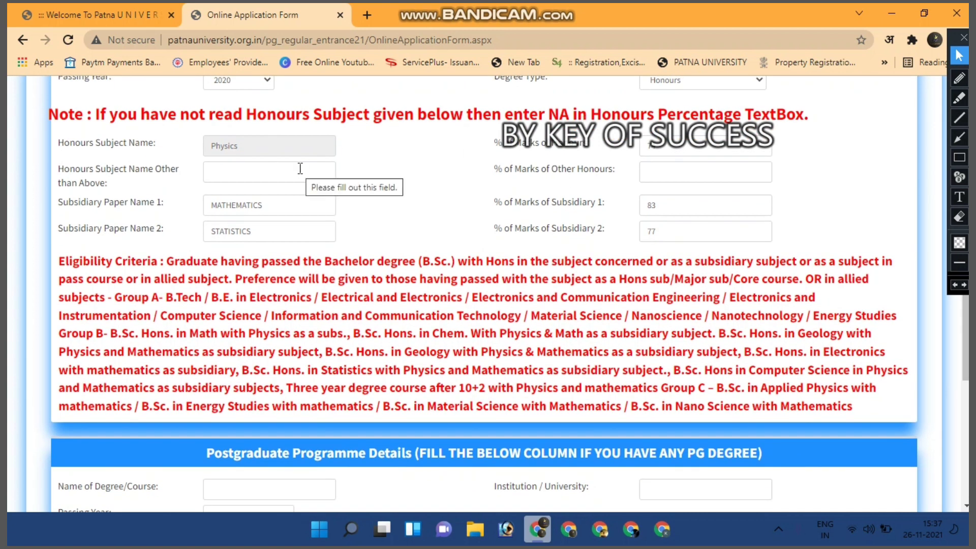
Enter NA for the other honours subject name and its marks percentage, and re-enter 83 as the Subsidiary 1 marks
{"action": "left_click", "coordinate": [300, 169]}
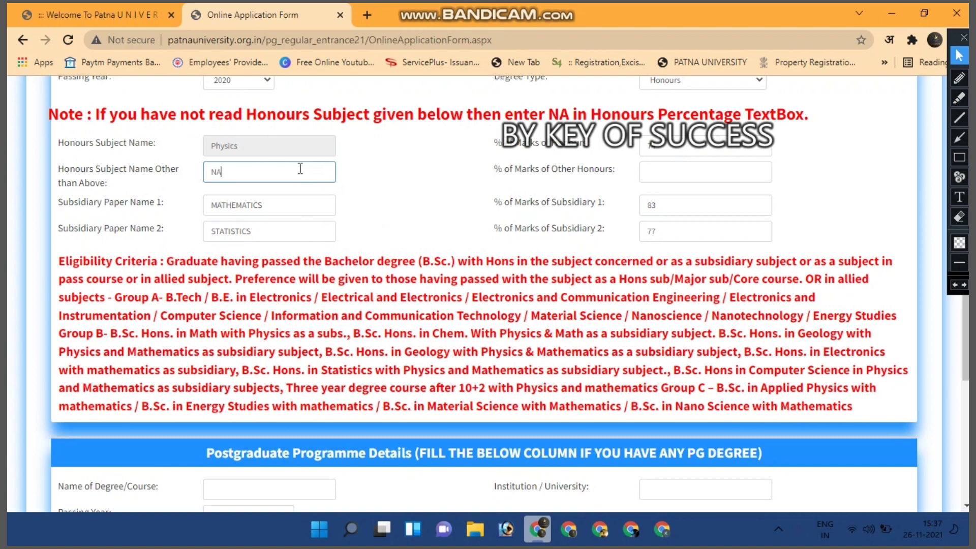
{"action": "left_click", "coordinate": [667, 172]}
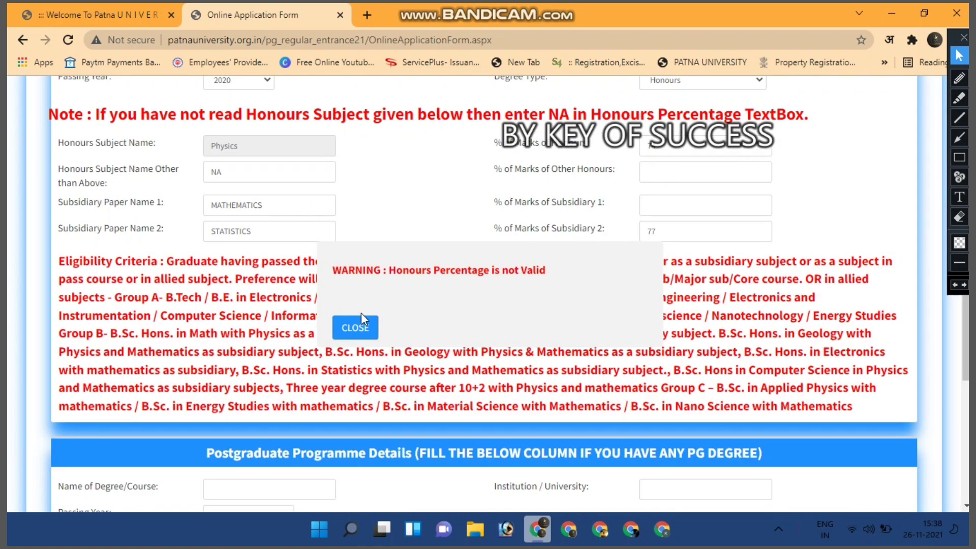
{"action": "left_click", "coordinate": [355, 328]}
{"action": "left_click", "coordinate": [700, 168]}
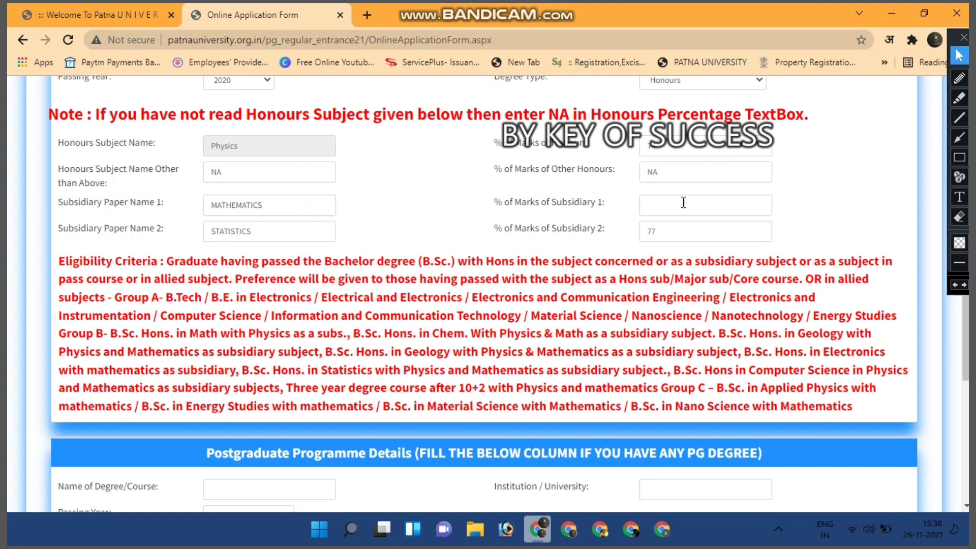
{"action": "left_click", "coordinate": [684, 202]}
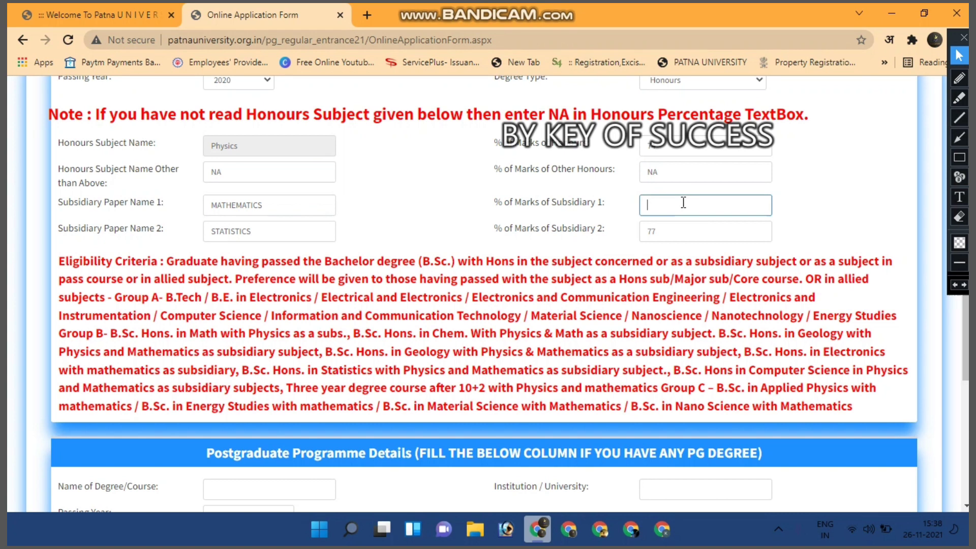
{"action": "scroll", "coordinate": [555, 262], "scroll_direction": "down", "scroll_amount": 8}
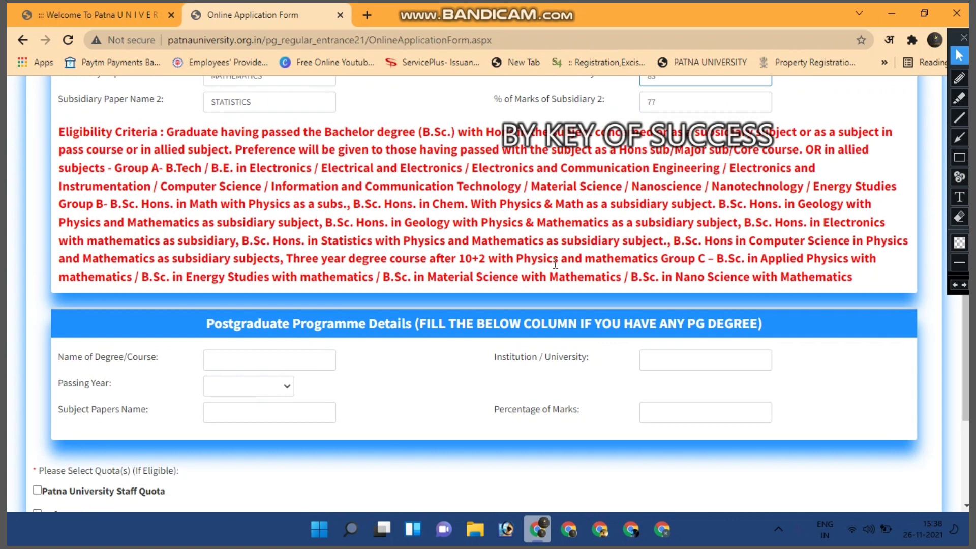
{"action": "scroll", "coordinate": [555, 262], "scroll_direction": "up", "scroll_amount": 3}
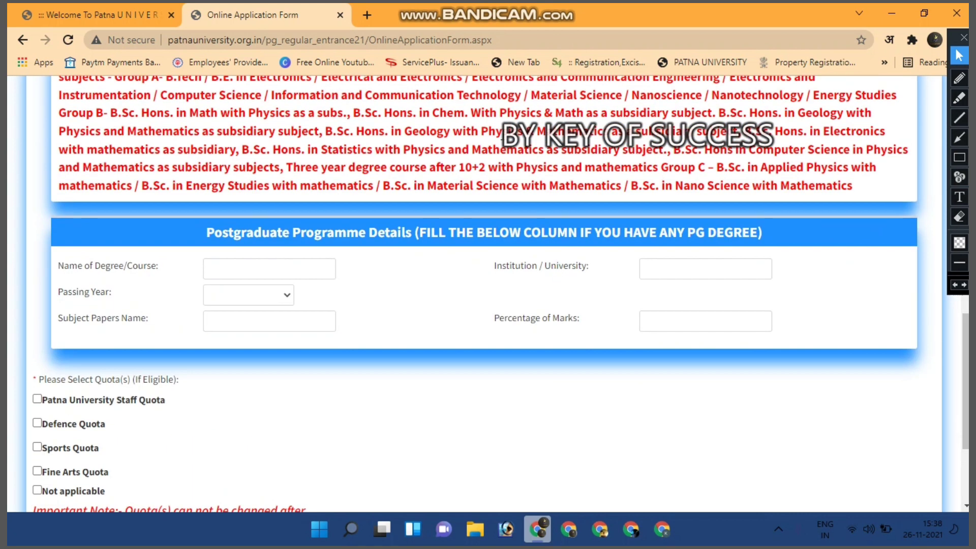
{"action": "scroll", "coordinate": [515, 176], "scroll_direction": "up", "scroll_amount": 5}
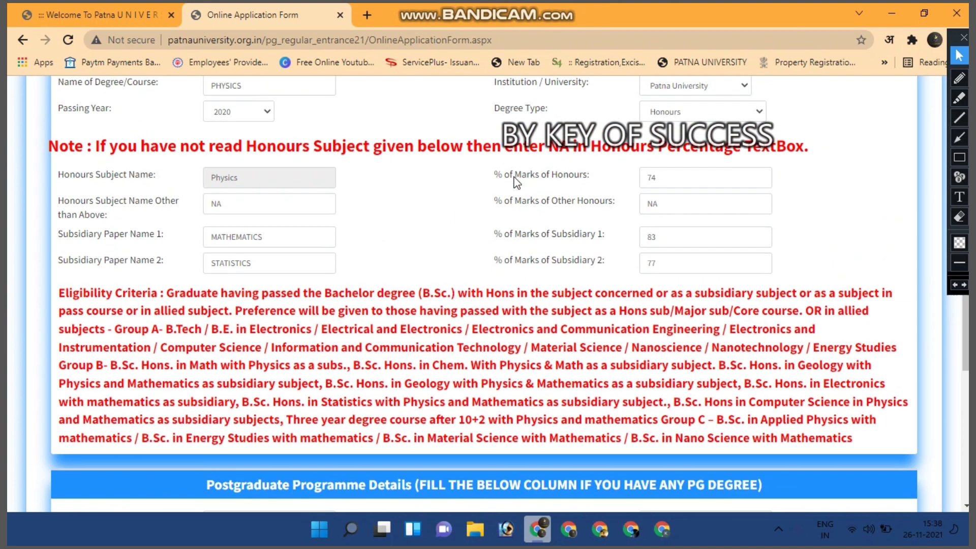
Leave the postgraduate programme details empty and select Not applicable for the quota
{"action": "scroll", "coordinate": [515, 177], "scroll_direction": "down", "scroll_amount": 7}
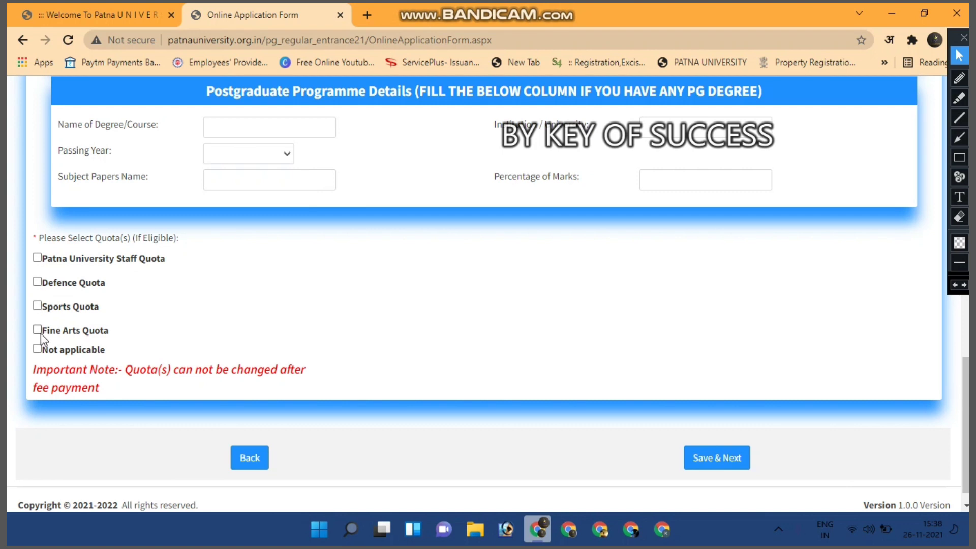
{"action": "left_click", "coordinate": [37, 349]}
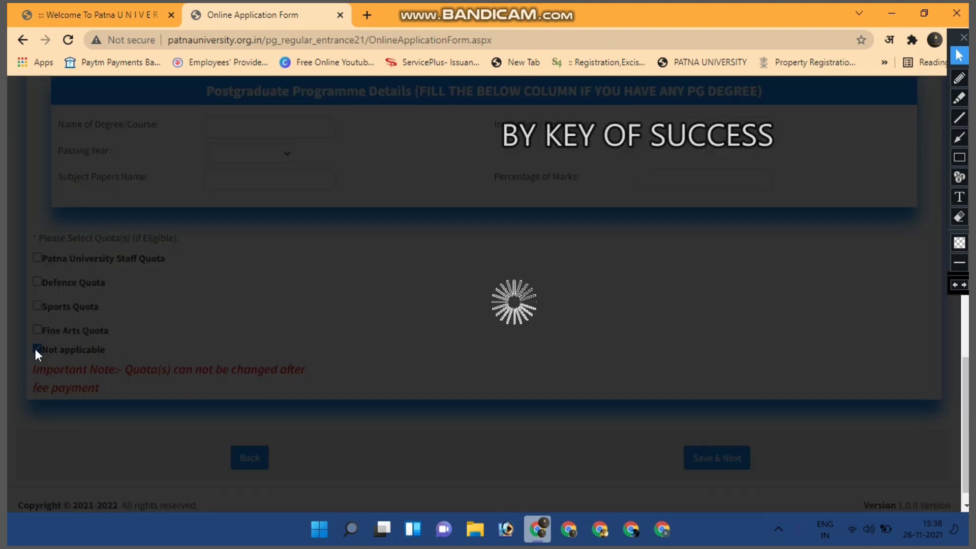
{"action": "scroll", "coordinate": [136, 301], "scroll_direction": "down", "scroll_amount": 3}
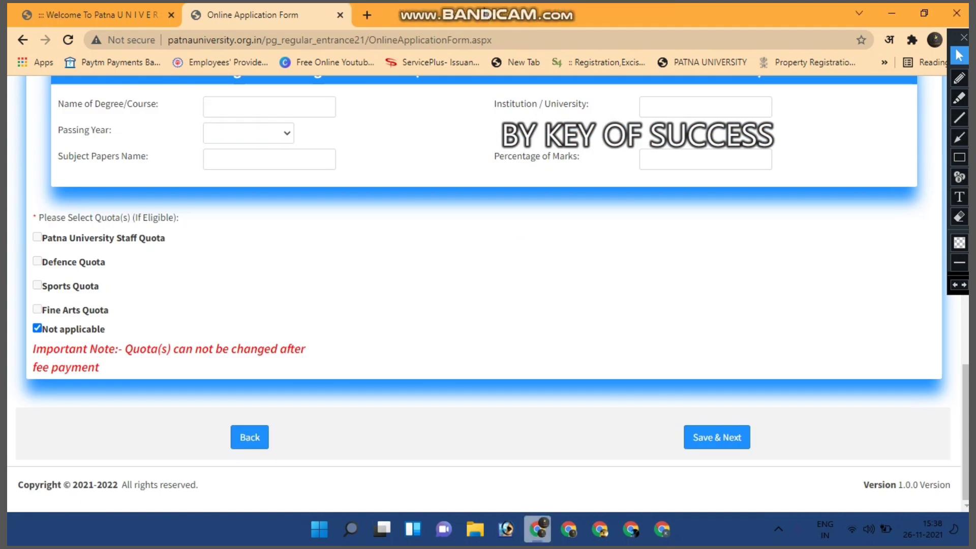
Check the undergraduate details once more, then save the page and proceed to the photo and signature upload
{"action": "scroll", "coordinate": [542, 200], "scroll_direction": "up", "scroll_amount": 1}
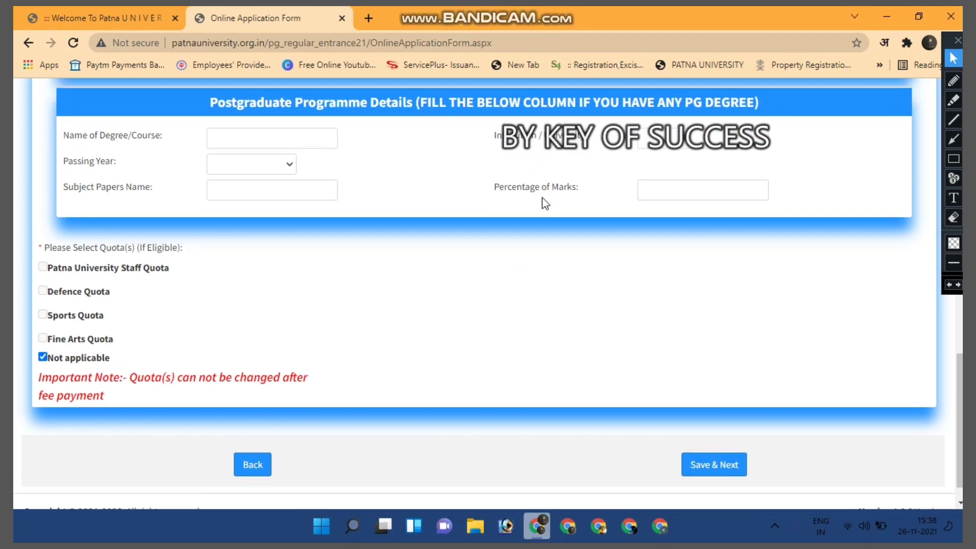
{"action": "scroll", "coordinate": [545, 204], "scroll_direction": "up", "scroll_amount": 12}
{"action": "scroll", "coordinate": [542, 197], "scroll_direction": "down", "scroll_amount": 4}
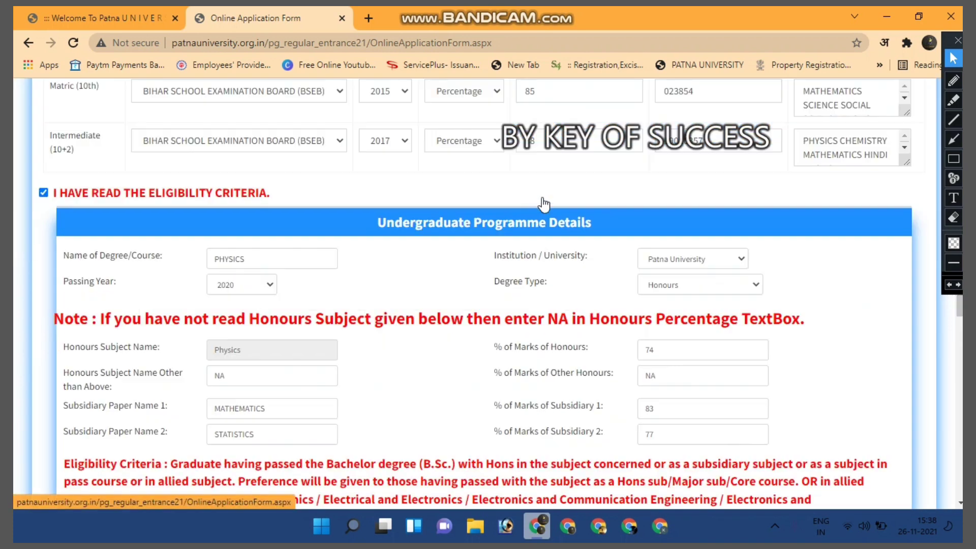
{"action": "scroll", "coordinate": [543, 203], "scroll_direction": "down", "scroll_amount": 10}
{"action": "left_click", "coordinate": [721, 440]}
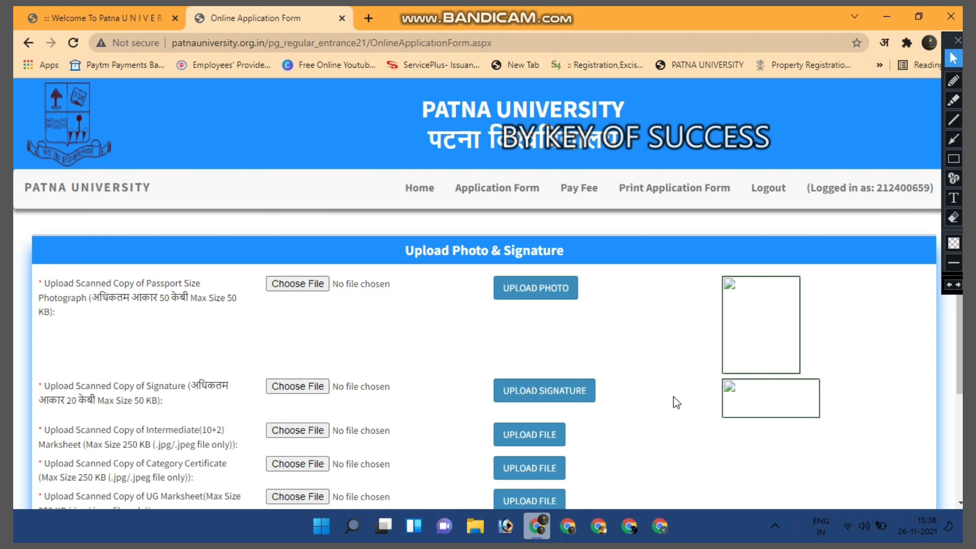
Mark the upload rows for photograph, signature, Intermediate marksheet, category certificate and UG marksheet with orange pen strokes, then return to the normal pointer
{"action": "scroll", "coordinate": [676, 402], "scroll_direction": "down", "scroll_amount": 3}
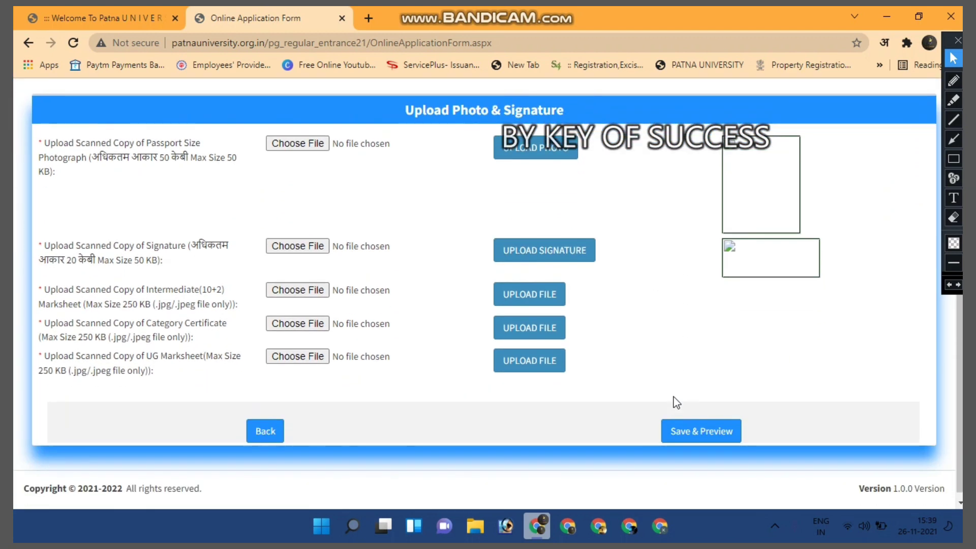
{"action": "scroll", "coordinate": [676, 402], "scroll_direction": "up", "scroll_amount": 1}
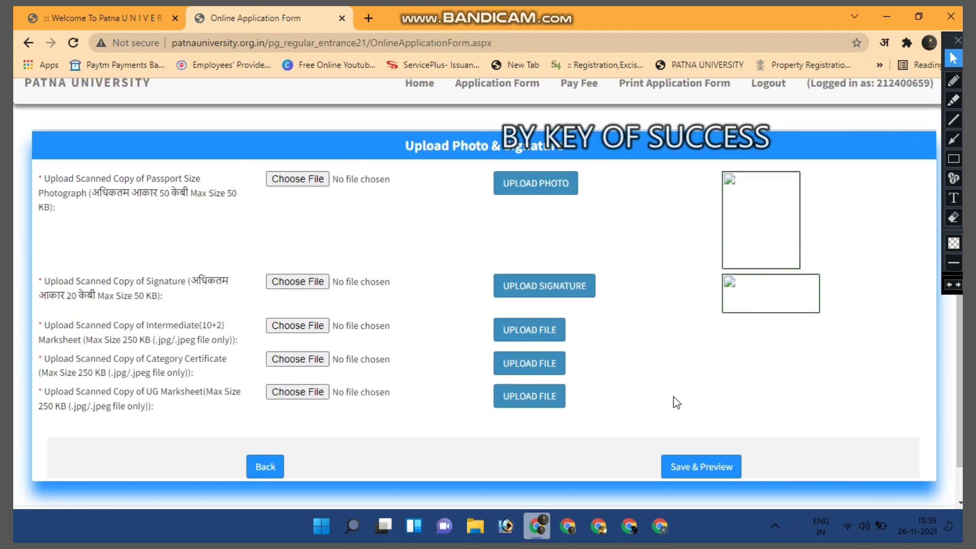
{"action": "left_click", "coordinate": [953, 81]}
{"action": "mouse_move", "coordinate": [282, 200]}
{"action": "left_mouse_down"}
{"action": "mouse_move", "coordinate": [293, 216]}
{"action": "mouse_move", "coordinate": [391, 141]}
{"action": "left_mouse_up"}
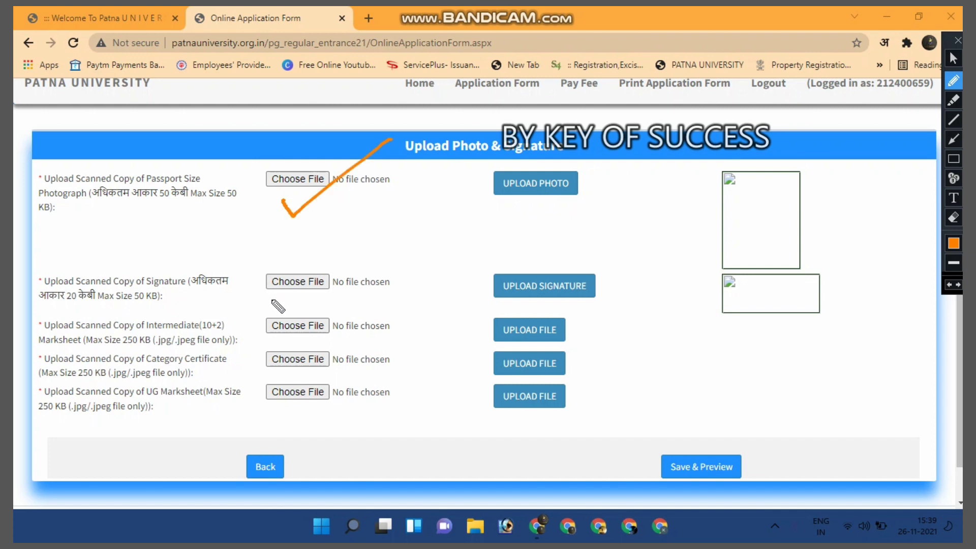
{"action": "left_click_drag", "start_coordinate": [272, 303], "coordinate": [349, 262]}
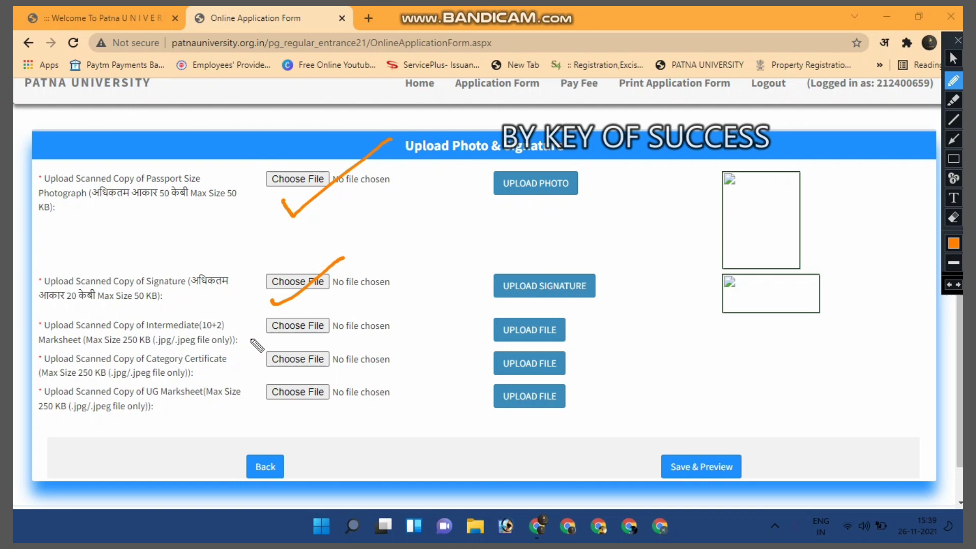
{"action": "mouse_move", "coordinate": [251, 338]}
{"action": "left_mouse_down"}
{"action": "mouse_move", "coordinate": [258, 350]}
{"action": "mouse_move", "coordinate": [331, 296]}
{"action": "left_mouse_up"}
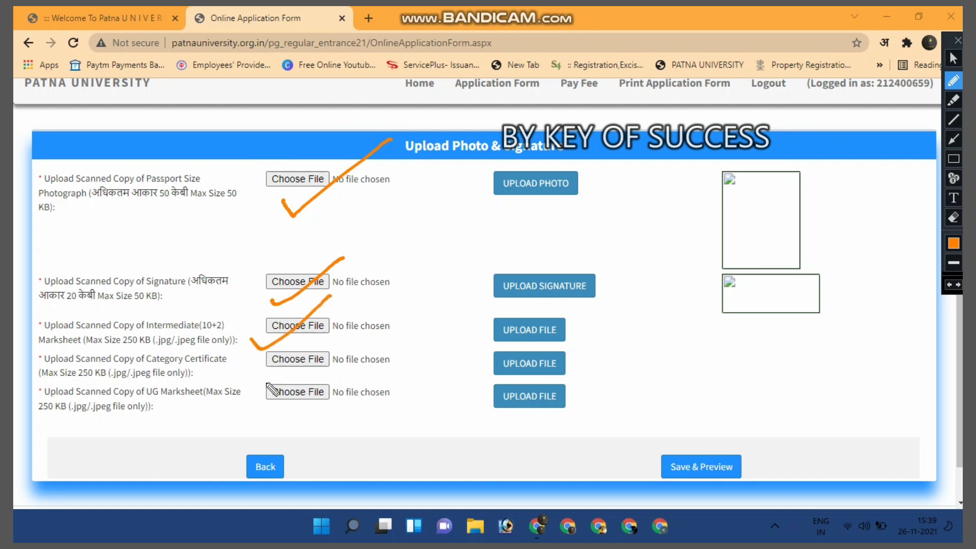
{"action": "left_click_drag", "start_coordinate": [173, 372], "coordinate": [199, 364]}
{"action": "mouse_move", "coordinate": [424, 11]}
{"action": "left_click_drag", "start_coordinate": [192, 410], "coordinate": [260, 385]}
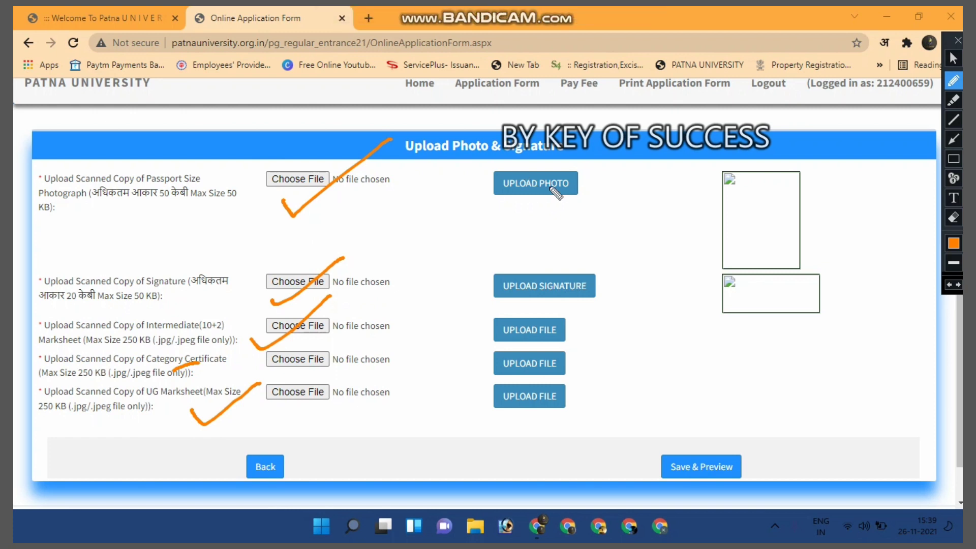
{"action": "left_click", "coordinate": [644, 470]}
{"action": "left_click", "coordinate": [954, 59]}
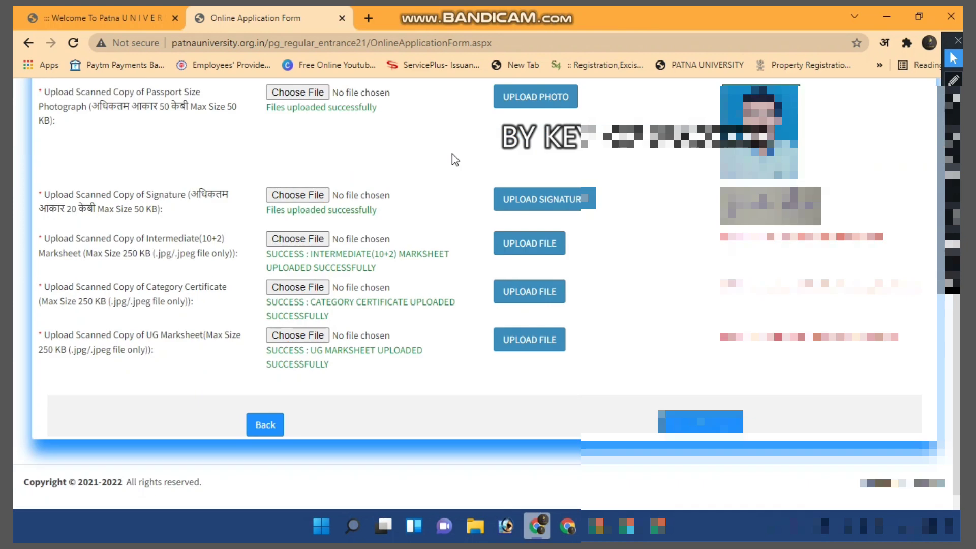
Examine the upload status and previews of the photograph, signature, Intermediate marksheet, category certificate and UG marksheet
{"action": "scroll", "coordinate": [452, 153], "scroll_direction": "up", "scroll_amount": 5}
{"action": "scroll", "coordinate": [452, 153], "scroll_direction": "down", "scroll_amount": 4}
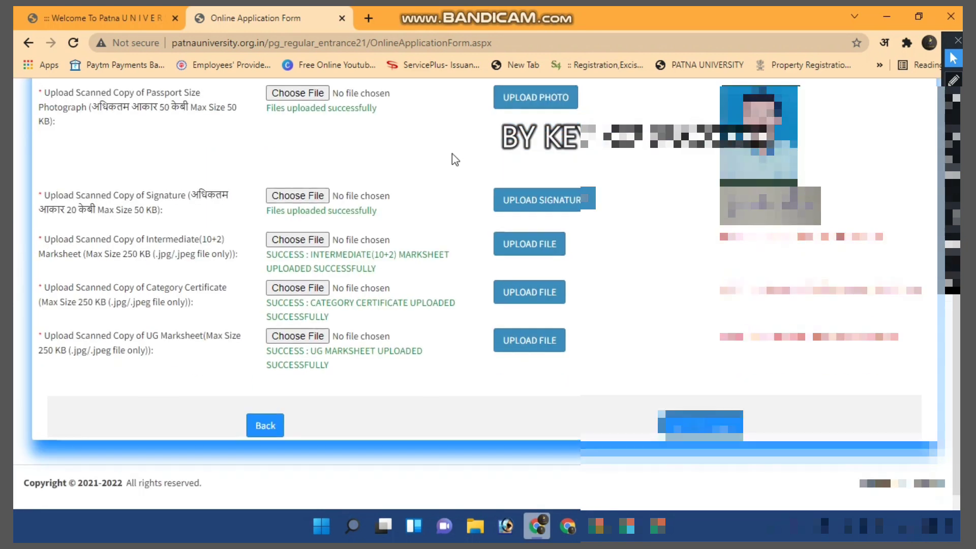
{"action": "scroll", "coordinate": [452, 153], "scroll_direction": "up", "scroll_amount": 1}
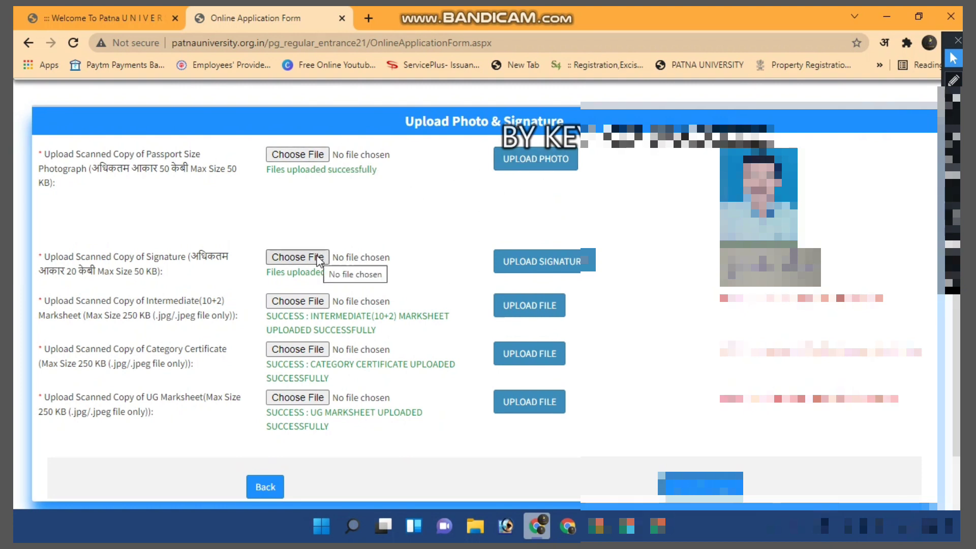
{"action": "left_click", "coordinate": [563, 264]}
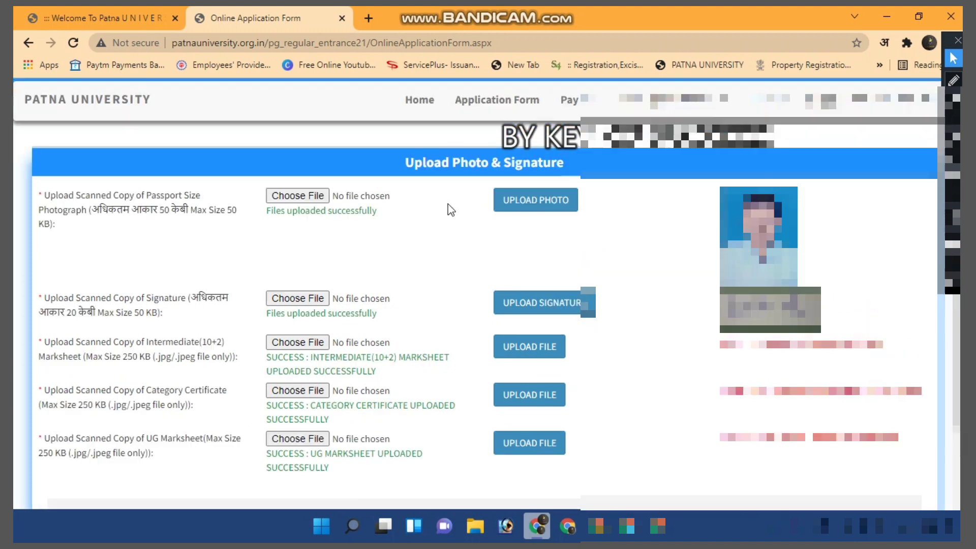
{"action": "scroll", "coordinate": [447, 203], "scroll_direction": "down", "scroll_amount": 2}
{"action": "scroll", "coordinate": [447, 204], "scroll_direction": "down", "scroll_amount": 1}
{"action": "scroll", "coordinate": [447, 204], "scroll_direction": "up", "scroll_amount": 1}
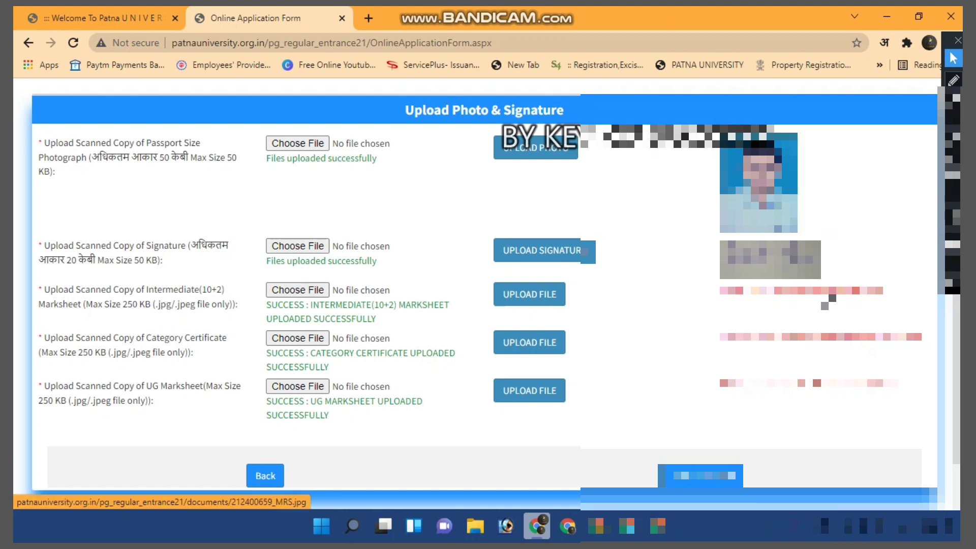
{"action": "scroll", "coordinate": [825, 301], "scroll_direction": "down", "scroll_amount": 2}
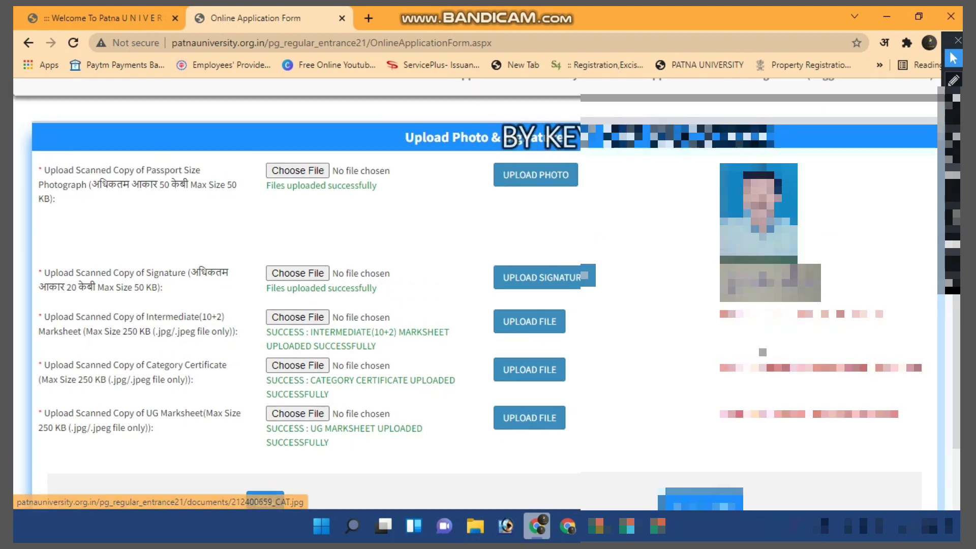
Save the uploads and open the application form preview, checking it from the personal details down to the photograph, signature and fee
{"action": "left_click", "coordinate": [700, 421]}
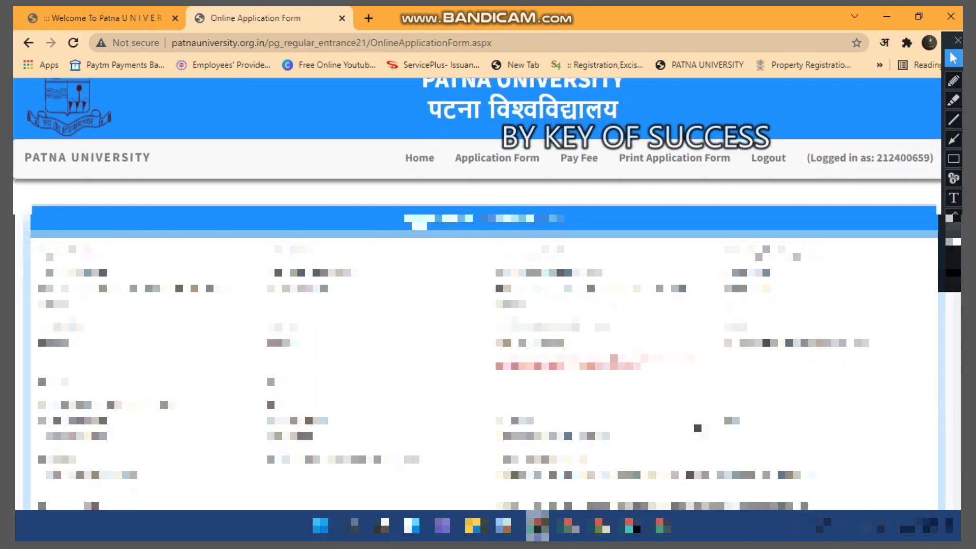
{"action": "scroll", "coordinate": [697, 428], "scroll_direction": "down", "scroll_amount": 3}
{"action": "scroll", "coordinate": [699, 432], "scroll_direction": "down", "scroll_amount": 2}
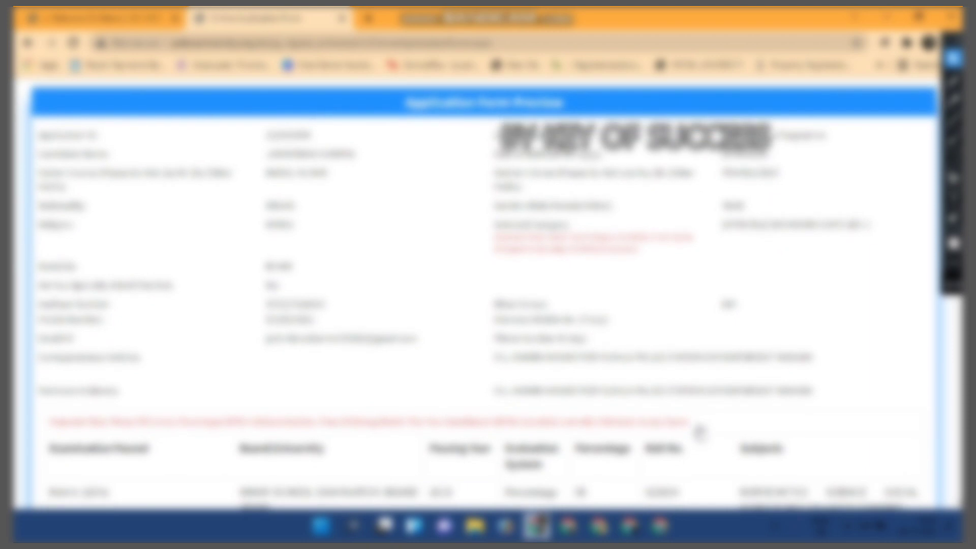
{"action": "scroll", "coordinate": [700, 433], "scroll_direction": "down", "scroll_amount": 5}
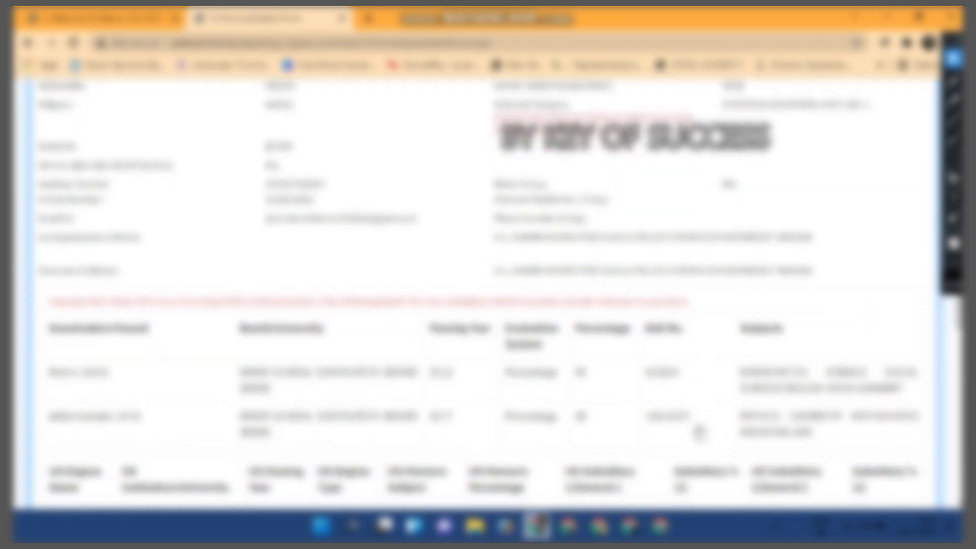
{"action": "scroll", "coordinate": [582, 430], "scroll_direction": "down", "scroll_amount": 6}
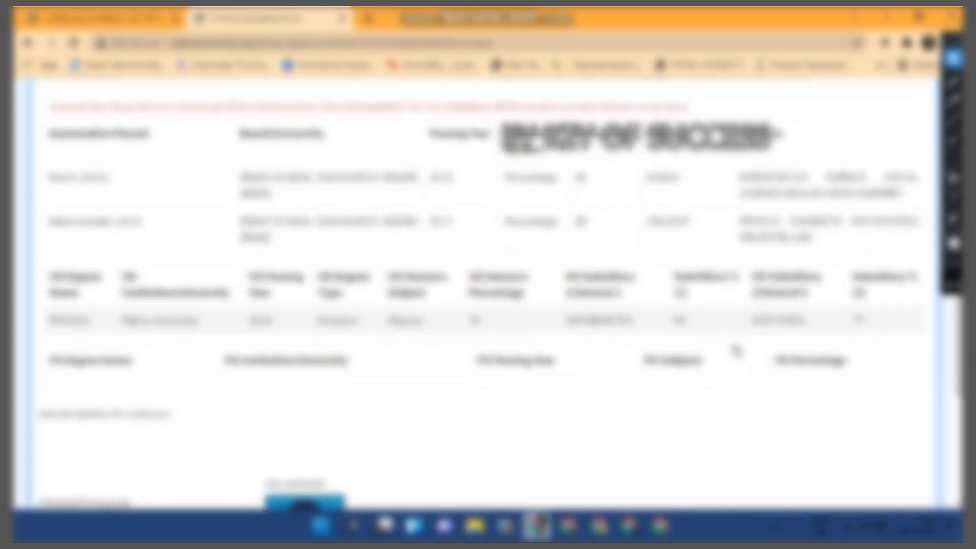
{"action": "scroll", "coordinate": [499, 348], "scroll_direction": "down", "scroll_amount": 1}
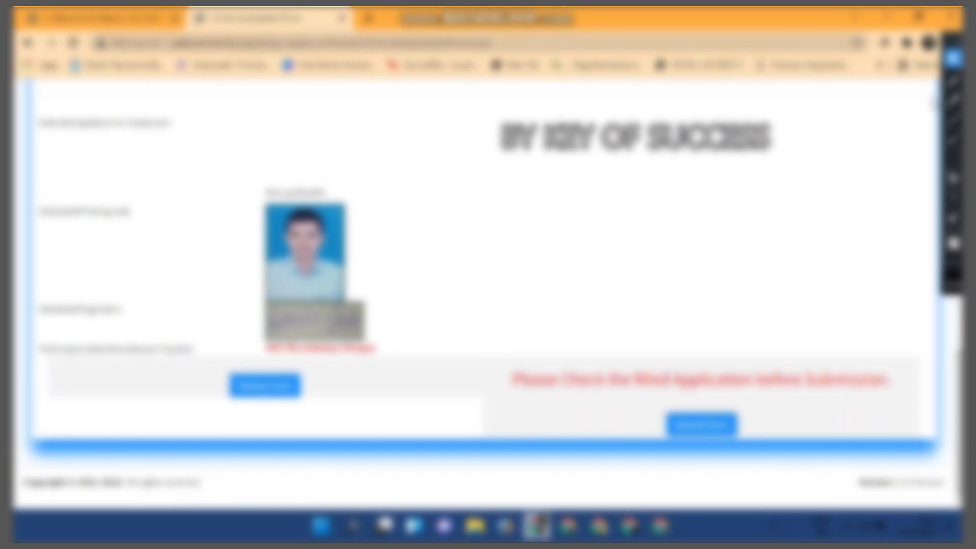
Circle the total application fee amount with the orange pen, then erase the mark and return to the normal pointer
{"action": "left_click", "coordinate": [953, 82]}
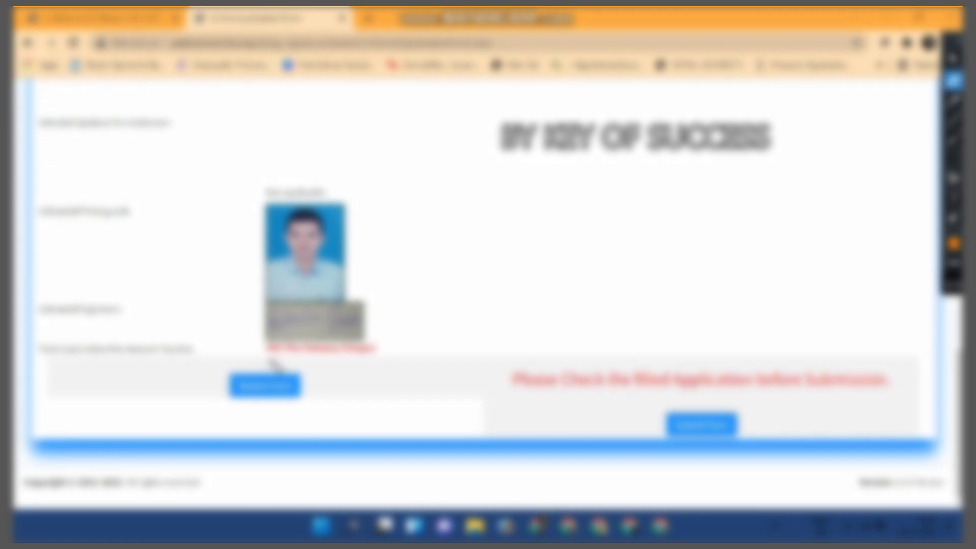
{"action": "left_click_drag", "start_coordinate": [271, 362], "coordinate": [308, 351]}
{"action": "mouse_move", "coordinate": [359, 371]}
{"action": "left_mouse_down"}
{"action": "mouse_move", "coordinate": [389, 315]}
{"action": "mouse_move", "coordinate": [252, 330]}
{"action": "mouse_move", "coordinate": [295, 366]}
{"action": "left_mouse_up"}
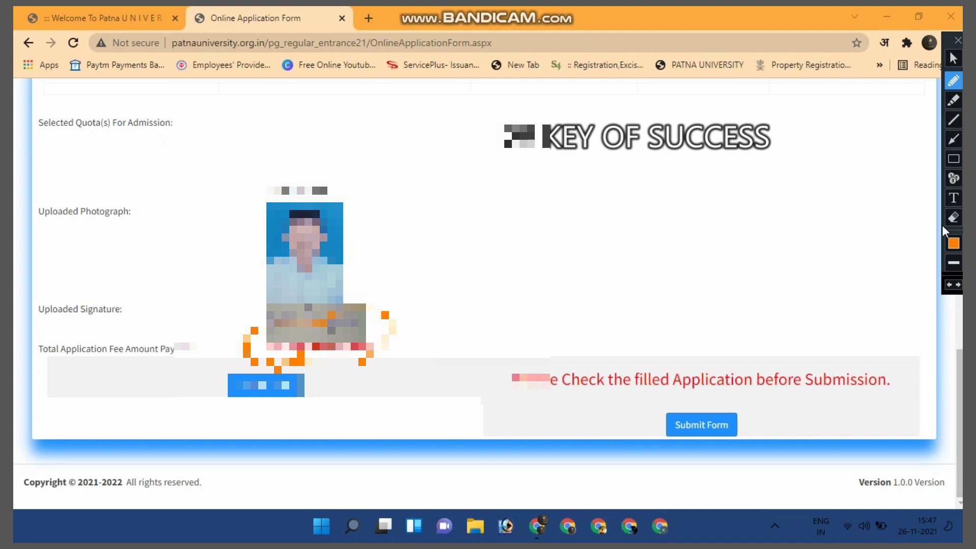
{"action": "left_click", "coordinate": [953, 218]}
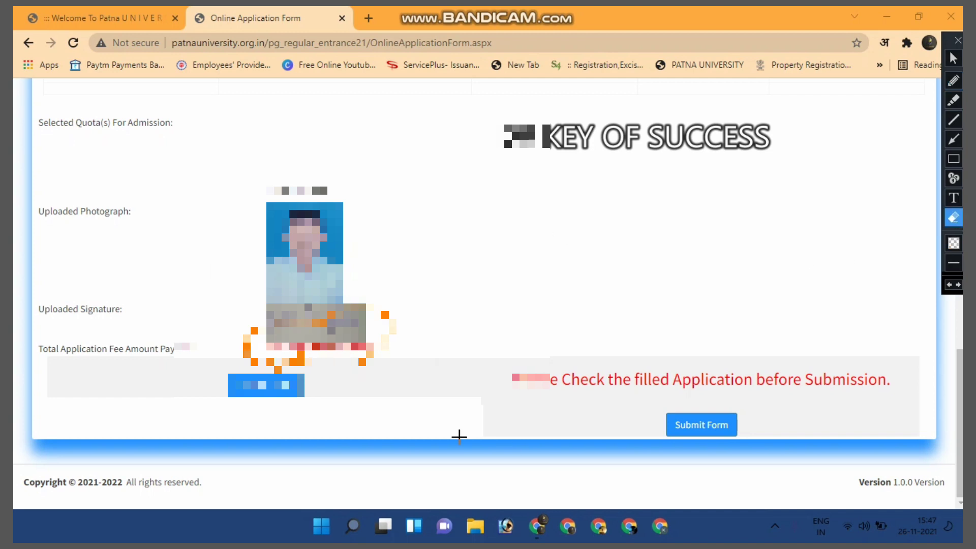
{"action": "left_click_drag", "start_coordinate": [186, 287], "coordinate": [579, 456]}
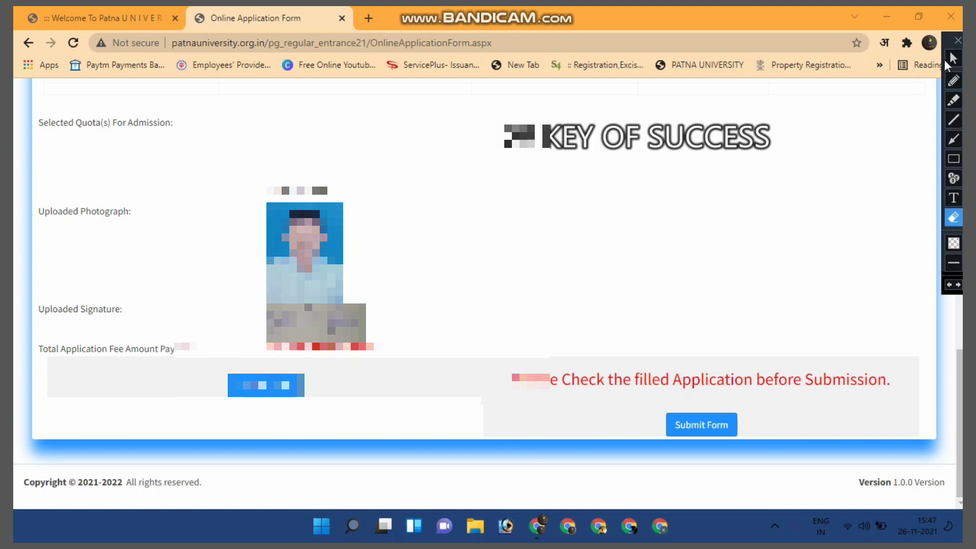
{"action": "left_click", "coordinate": [953, 58]}
Review the application form preview from the personal details through the qualifications to the photograph, signature and fee before submission
{"action": "scroll", "coordinate": [694, 170], "scroll_direction": "up", "scroll_amount": 15}
{"action": "scroll", "coordinate": [695, 170], "scroll_direction": "down", "scroll_amount": 2}
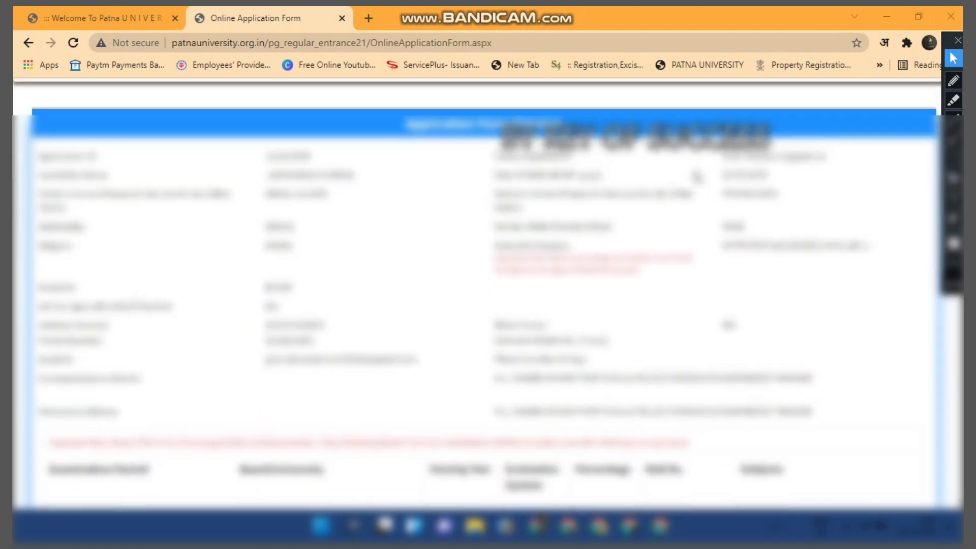
{"action": "scroll", "coordinate": [696, 176], "scroll_direction": "down", "scroll_amount": 1}
{"action": "scroll", "coordinate": [696, 177], "scroll_direction": "down", "scroll_amount": 10}
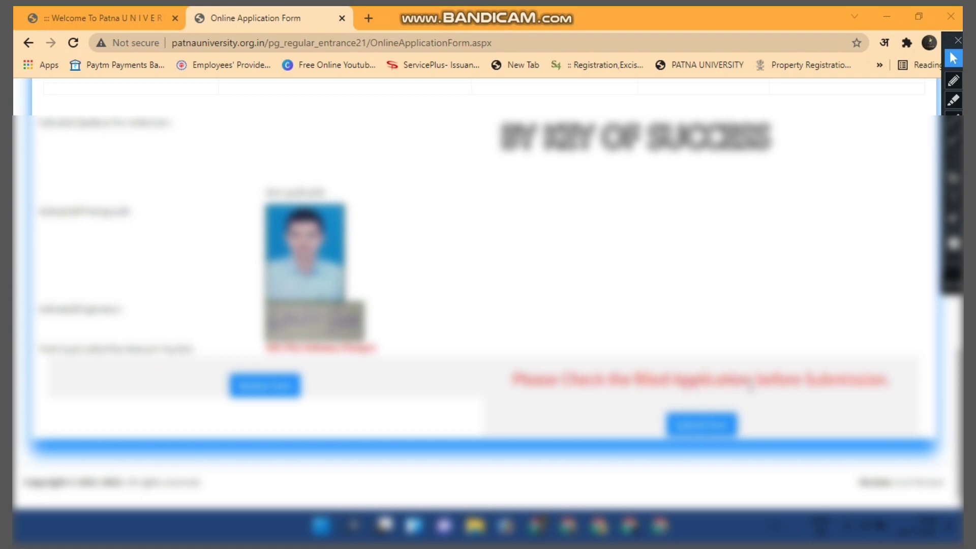
{"action": "scroll", "coordinate": [750, 387], "scroll_direction": "up", "scroll_amount": 5}
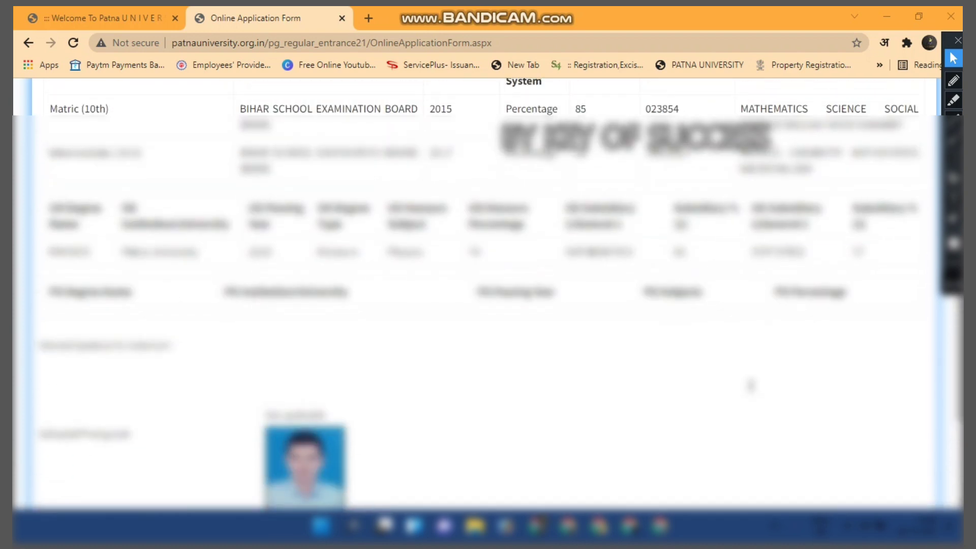
{"action": "scroll", "coordinate": [750, 386], "scroll_direction": "up", "scroll_amount": 5}
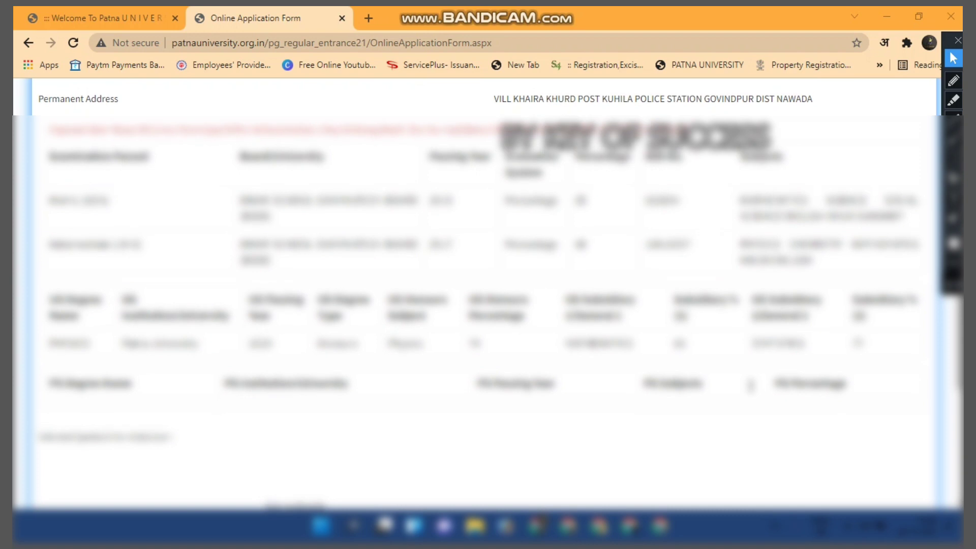
{"action": "scroll", "coordinate": [750, 386], "scroll_direction": "up", "scroll_amount": 5}
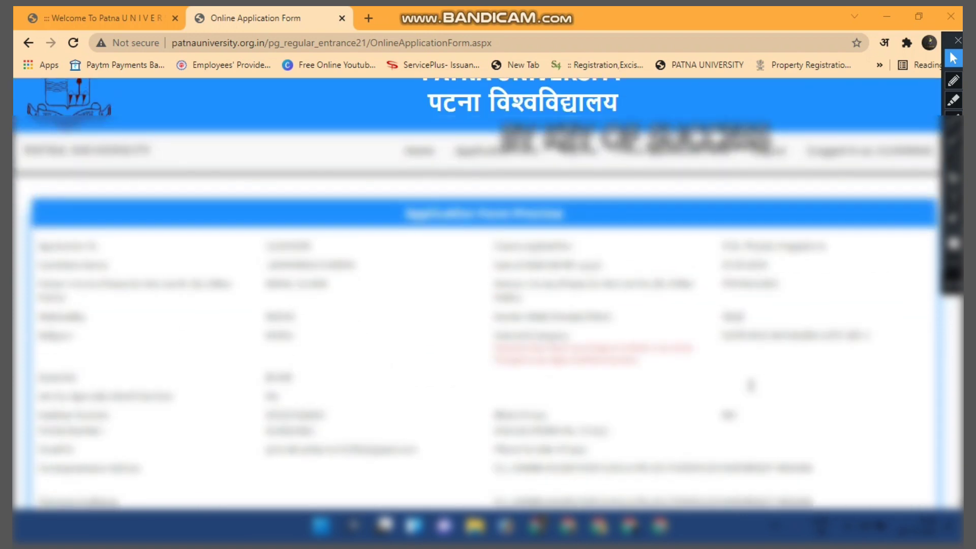
{"action": "scroll", "coordinate": [750, 386], "scroll_direction": "down", "scroll_amount": 15}
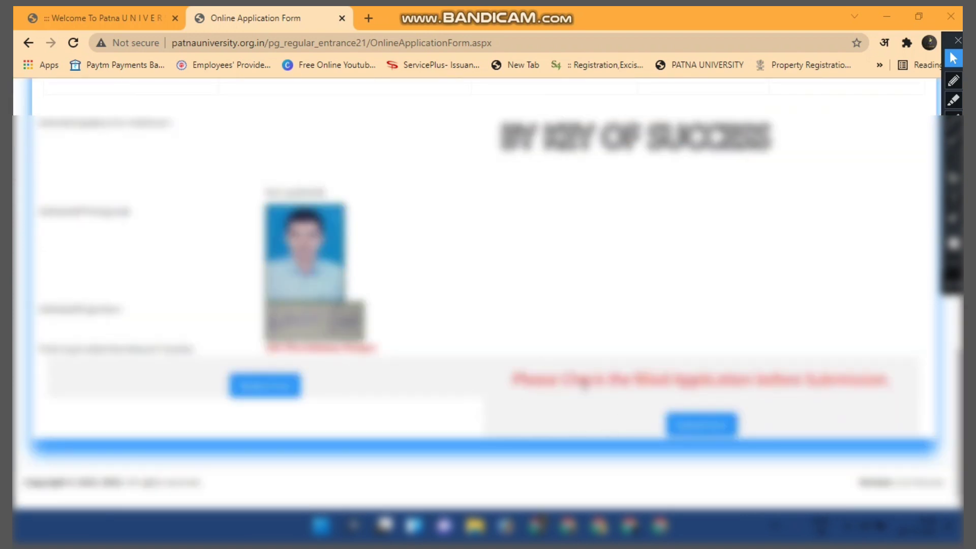
{"action": "scroll", "coordinate": [514, 324], "scroll_direction": "up", "scroll_amount": 5}
{"action": "scroll", "coordinate": [514, 322], "scroll_direction": "down", "scroll_amount": 5}
Tick the blue button below the application fee row with the orange pen, then erase the mark and return to the normal pointer
{"action": "left_click", "coordinate": [953, 81]}
{"action": "mouse_move", "coordinate": [252, 412]}
{"action": "left_mouse_down"}
{"action": "mouse_move", "coordinate": [261, 420]}
{"action": "mouse_move", "coordinate": [363, 334]}
{"action": "left_mouse_up"}
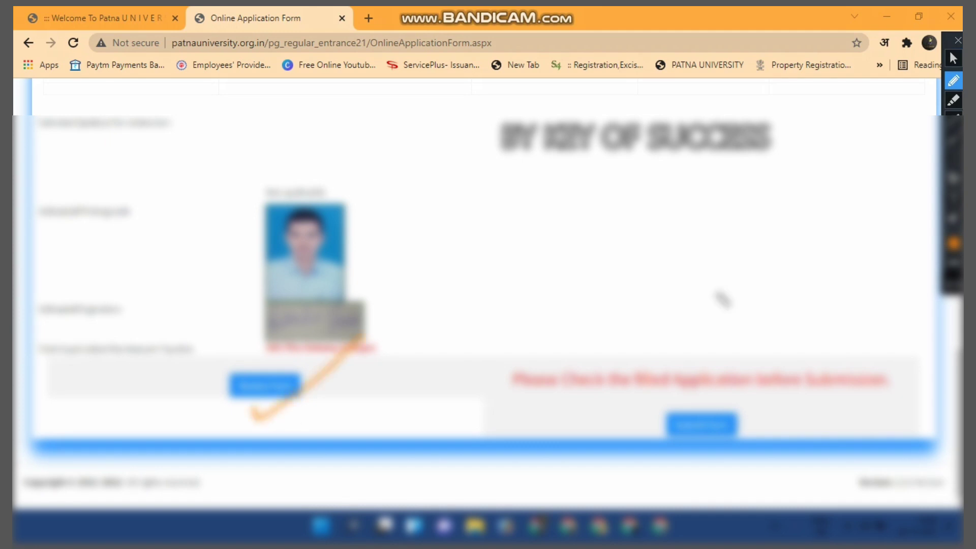
{"action": "left_click", "coordinate": [954, 218]}
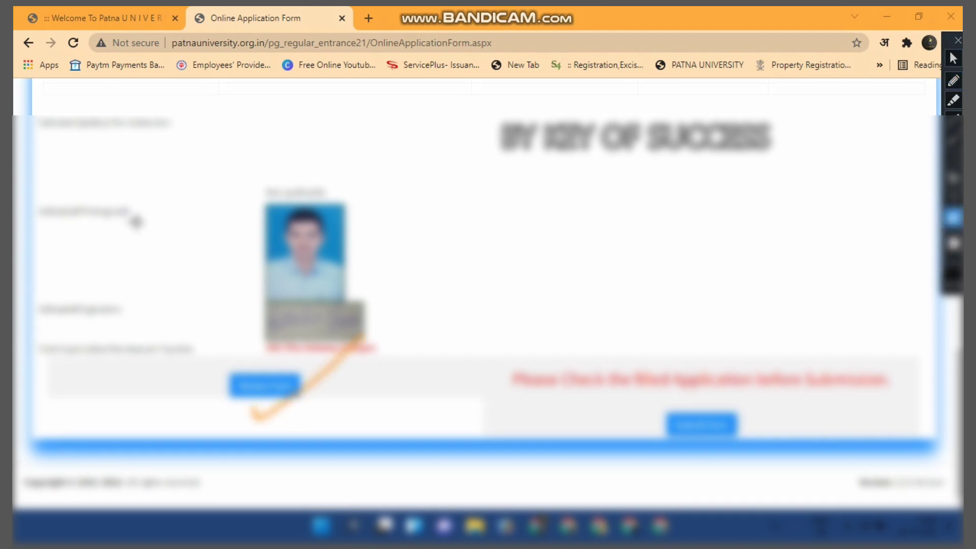
{"action": "left_click_drag", "start_coordinate": [135, 221], "coordinate": [563, 537]}
{"action": "left_click", "coordinate": [953, 58]}
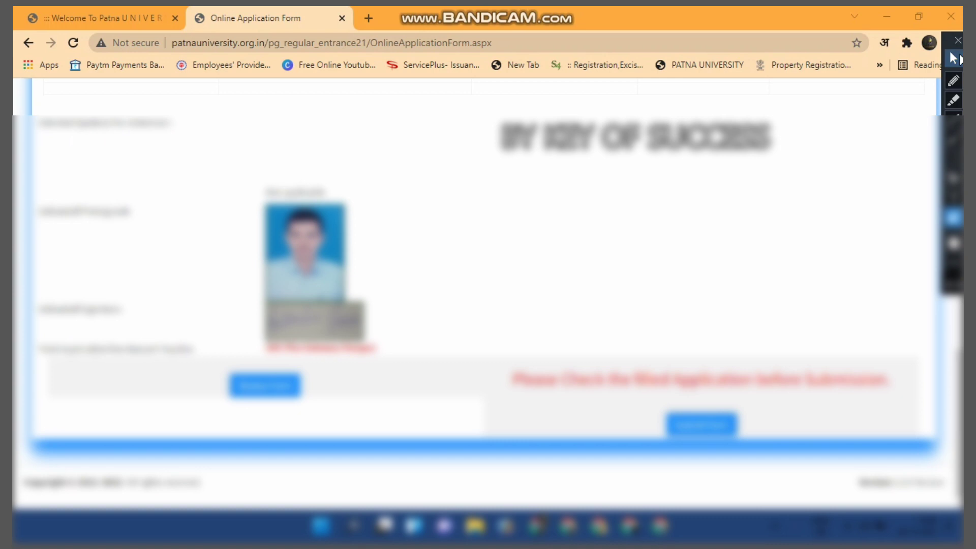
Submit the application form, temporarily circling the confirmation dialog with the orange pen, and accept it to continue to the payment page
{"action": "left_click", "coordinate": [709, 433]}
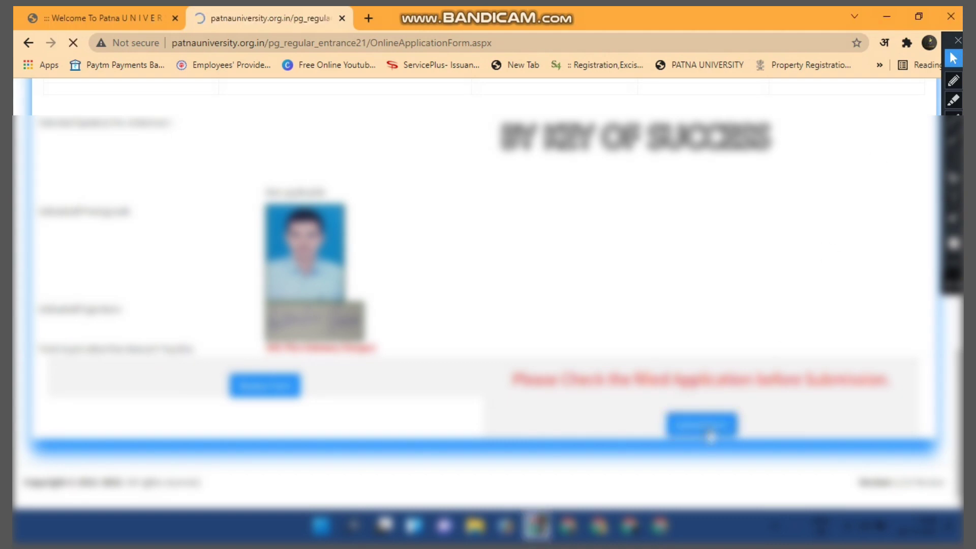
{"action": "left_click", "coordinate": [953, 80]}
{"action": "mouse_move", "coordinate": [351, 169]}
{"action": "left_mouse_down"}
{"action": "mouse_move", "coordinate": [598, 109]}
{"action": "mouse_move", "coordinate": [300, 158]}
{"action": "mouse_move", "coordinate": [429, 177]}
{"action": "left_mouse_up"}
{"action": "left_click", "coordinate": [952, 217]}
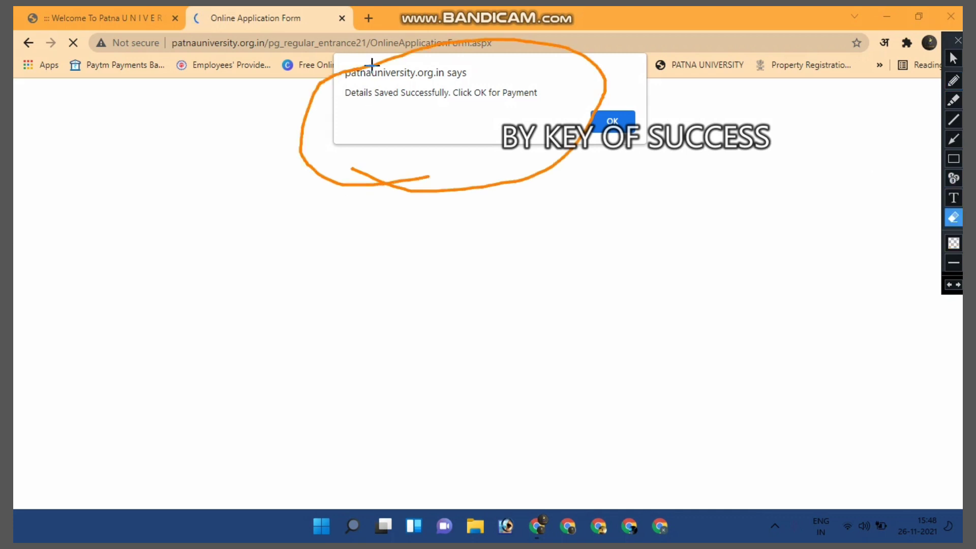
{"action": "left_click_drag", "start_coordinate": [170, 7], "coordinate": [863, 539]}
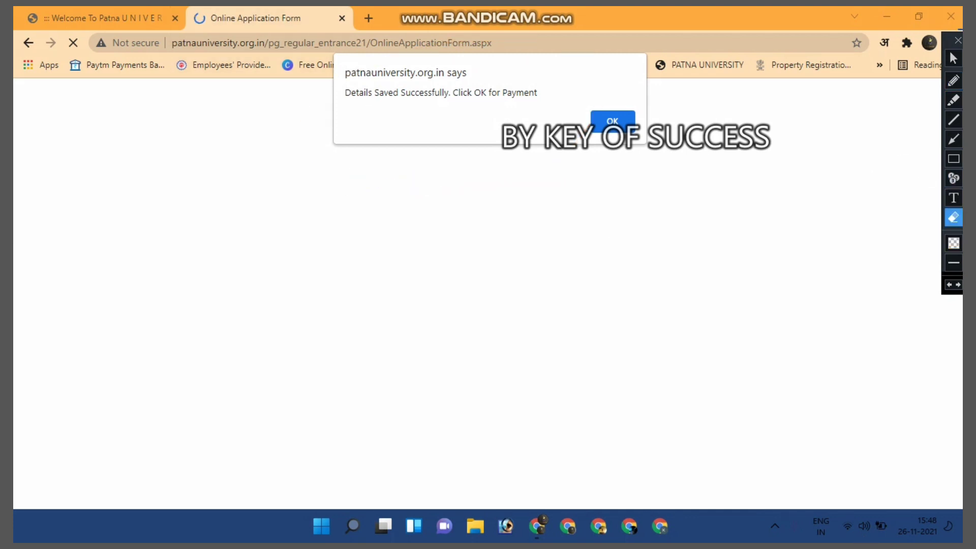
{"action": "left_click", "coordinate": [952, 59]}
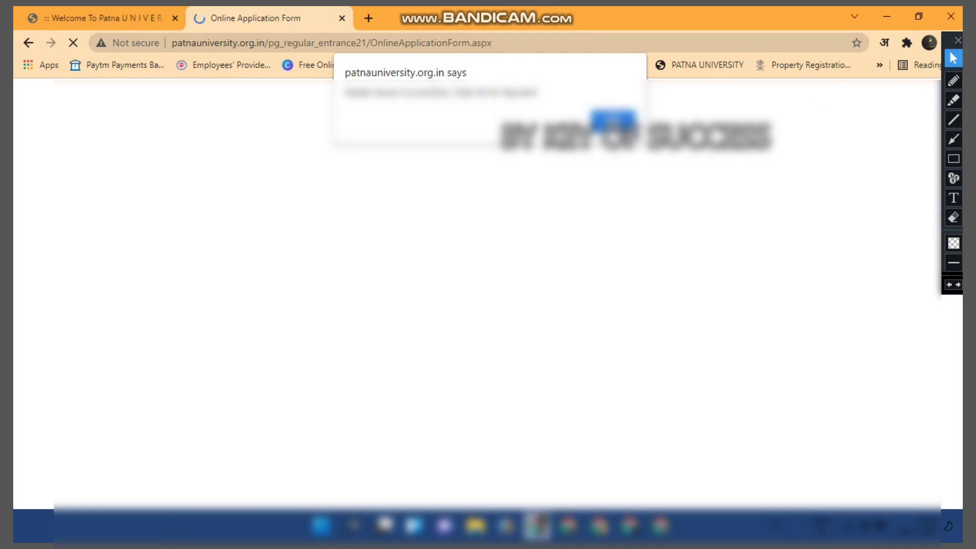
{"action": "left_click", "coordinate": [612, 120]}
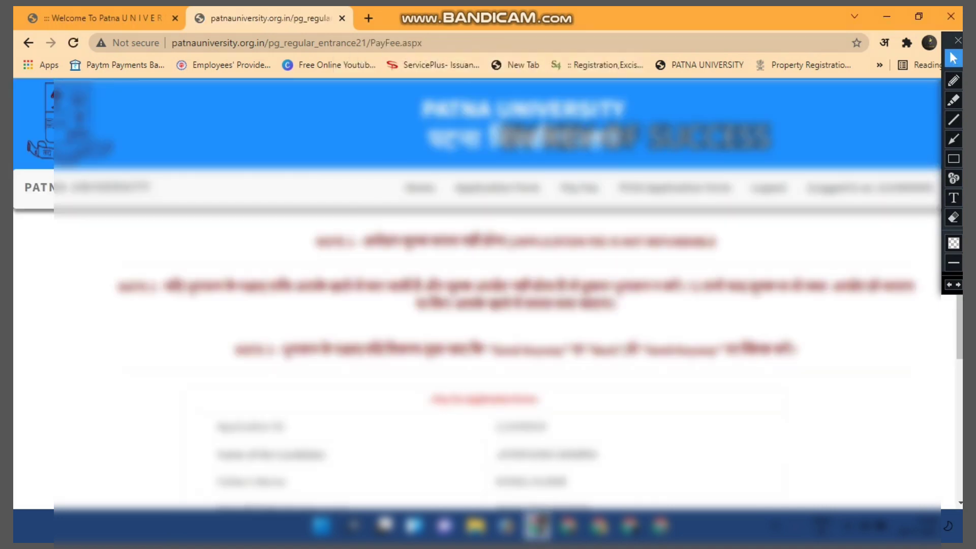
Mark key phrases in payment notes 2 and 3 with orange pen strokes, then erase them all and return to the normal pointer
{"action": "scroll", "coordinate": [639, 275], "scroll_direction": "down", "scroll_amount": 3}
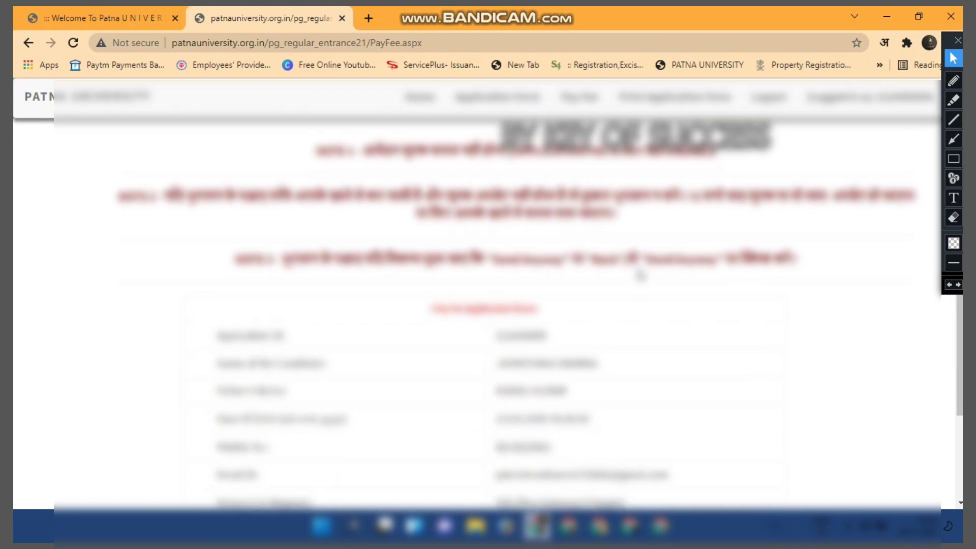
{"action": "scroll", "coordinate": [592, 364], "scroll_direction": "down", "scroll_amount": 1}
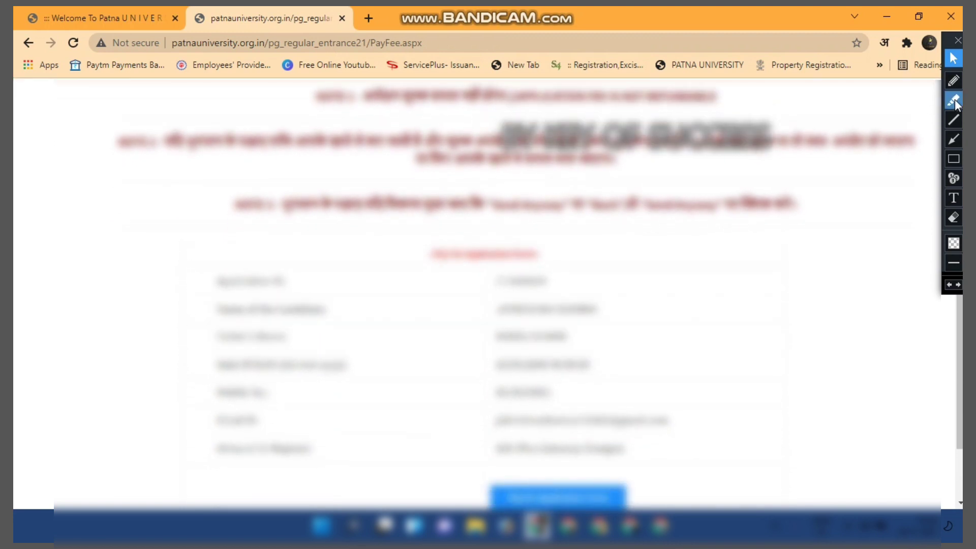
{"action": "left_click", "coordinate": [953, 81]}
{"action": "mouse_move", "coordinate": [352, 162]}
{"action": "left_mouse_down"}
{"action": "mouse_move", "coordinate": [362, 172]}
{"action": "mouse_move", "coordinate": [431, 121]}
{"action": "left_mouse_up"}
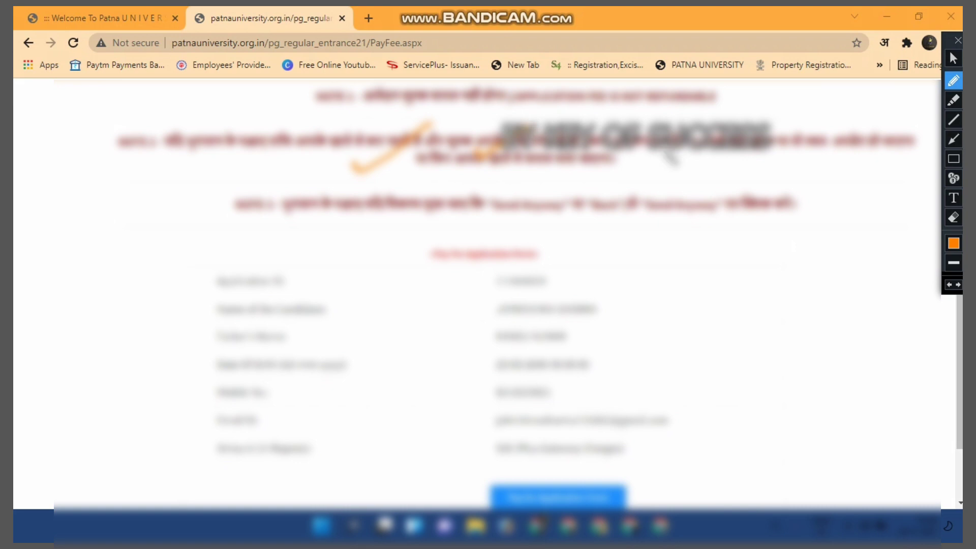
{"action": "left_click_drag", "start_coordinate": [701, 152], "coordinate": [764, 109]}
{"action": "left_click_drag", "start_coordinate": [768, 163], "coordinate": [909, 129]}
{"action": "left_click_drag", "start_coordinate": [534, 174], "coordinate": [610, 156]}
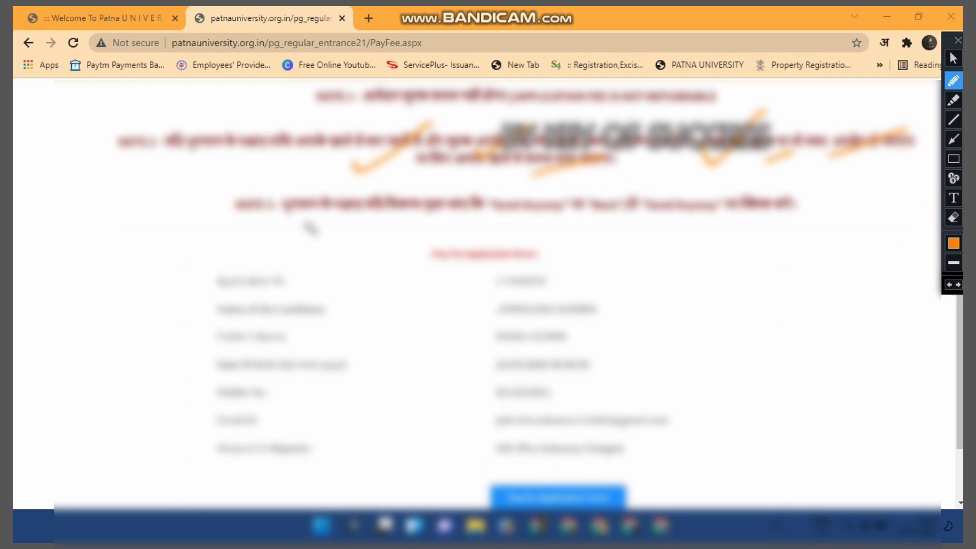
{"action": "left_click_drag", "start_coordinate": [304, 223], "coordinate": [472, 189]}
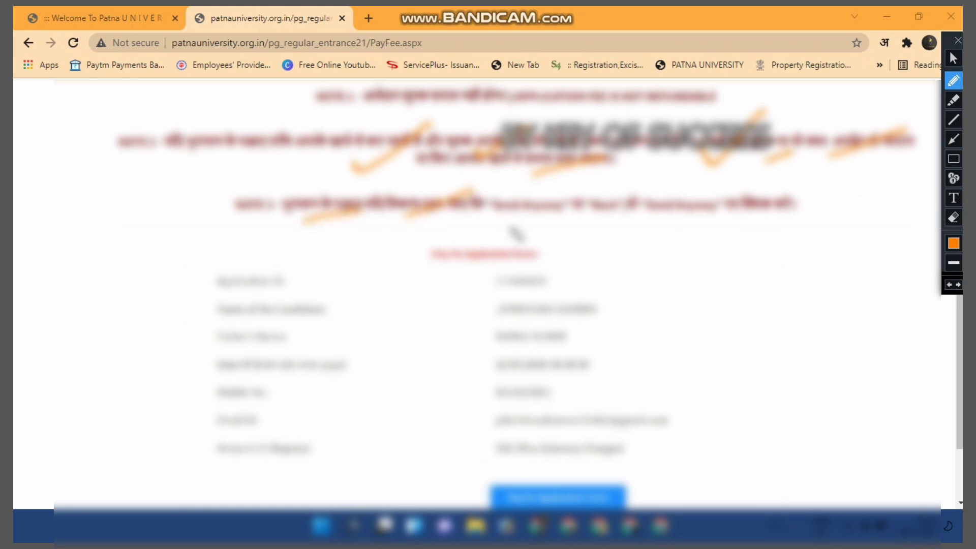
{"action": "left_click_drag", "start_coordinate": [510, 229], "coordinate": [577, 215]}
{"action": "left_click", "coordinate": [953, 217]}
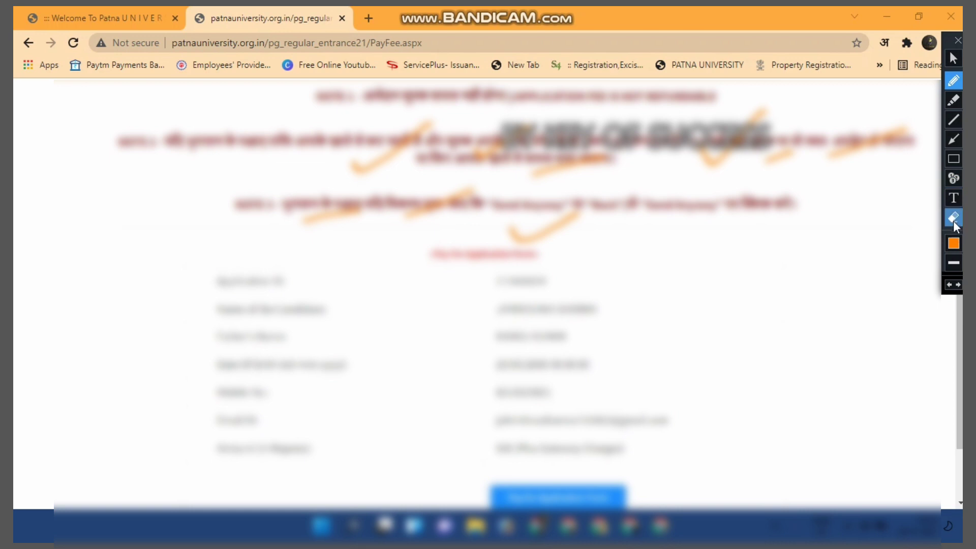
{"action": "left_click", "coordinate": [214, 92]}
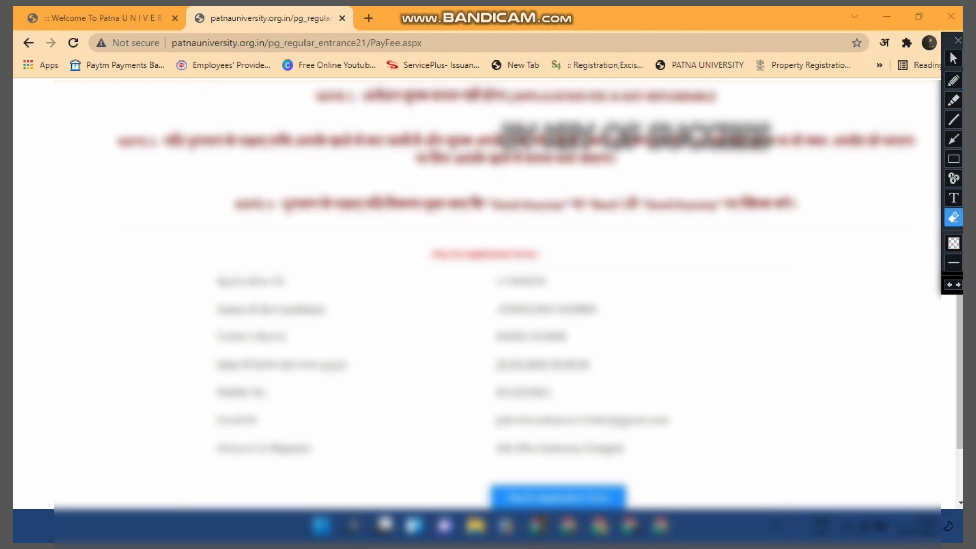
{"action": "left_click", "coordinate": [953, 59]}
Tick the candidate details table on the fee payment page with the orange pen, then erase the tick and return to the normal pointer
{"action": "scroll", "coordinate": [812, 251], "scroll_direction": "down", "scroll_amount": 2}
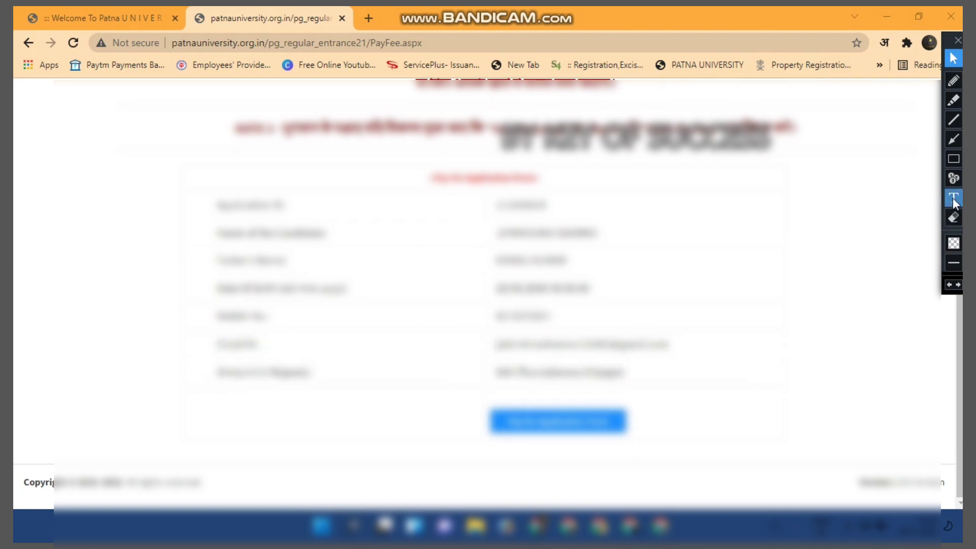
{"action": "left_click", "coordinate": [953, 80]}
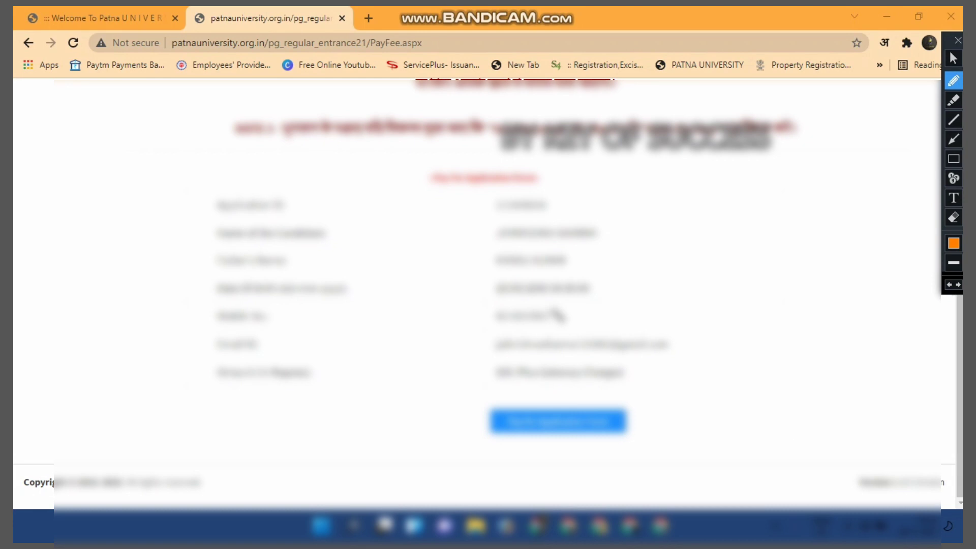
{"action": "left_click_drag", "start_coordinate": [552, 316], "coordinate": [672, 248]}
{"action": "left_click", "coordinate": [957, 219]}
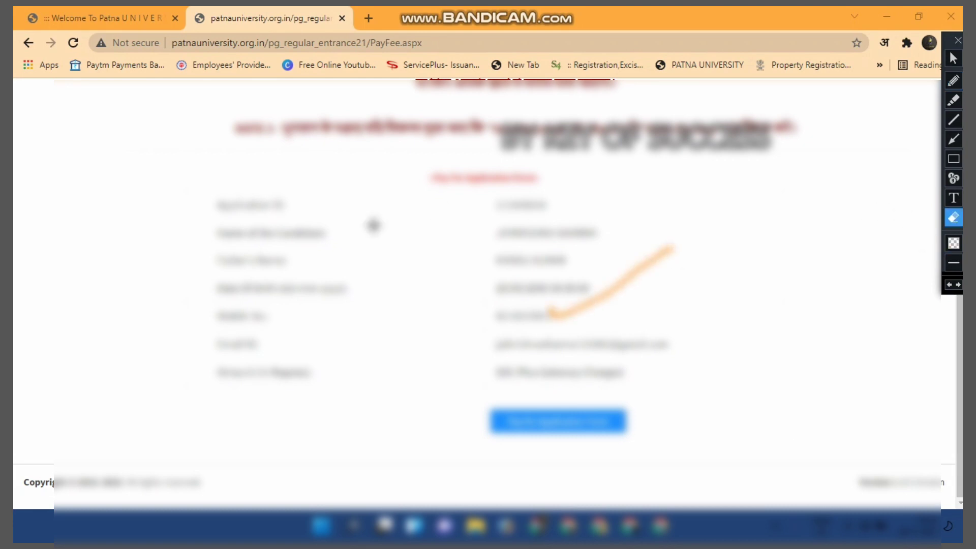
{"action": "left_click", "coordinate": [610, 283]}
{"action": "left_click", "coordinate": [952, 60]}
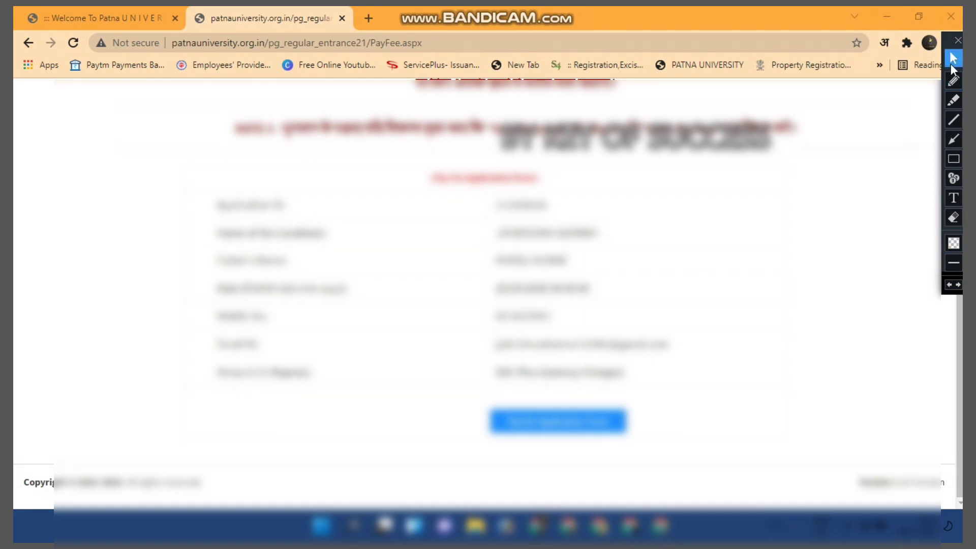
Proceed to pay the application fee and examine the credit card form and payable amount on the payment gateway
{"action": "left_click", "coordinate": [556, 424]}
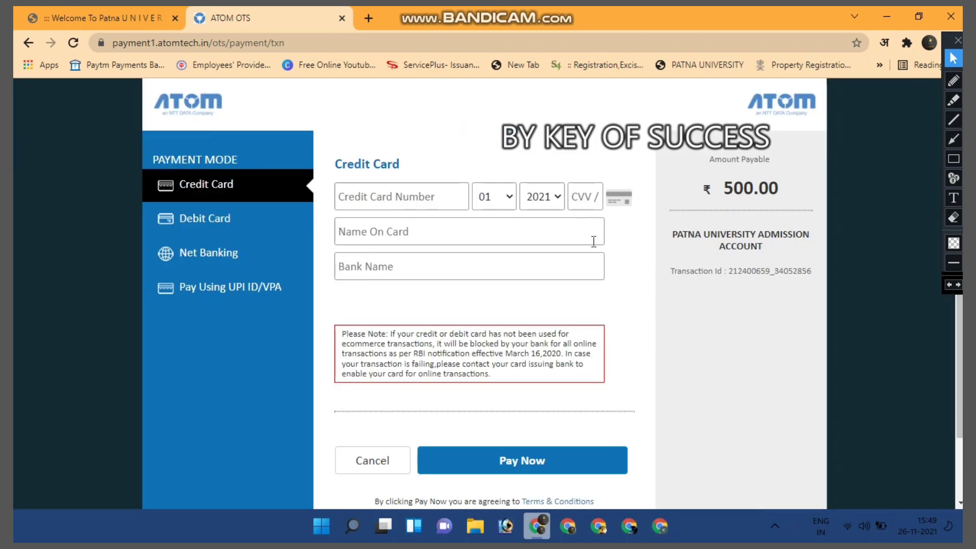
{"action": "scroll", "coordinate": [593, 241], "scroll_direction": "down", "scroll_amount": 1}
{"action": "scroll", "coordinate": [594, 241], "scroll_direction": "up", "scroll_amount": 1}
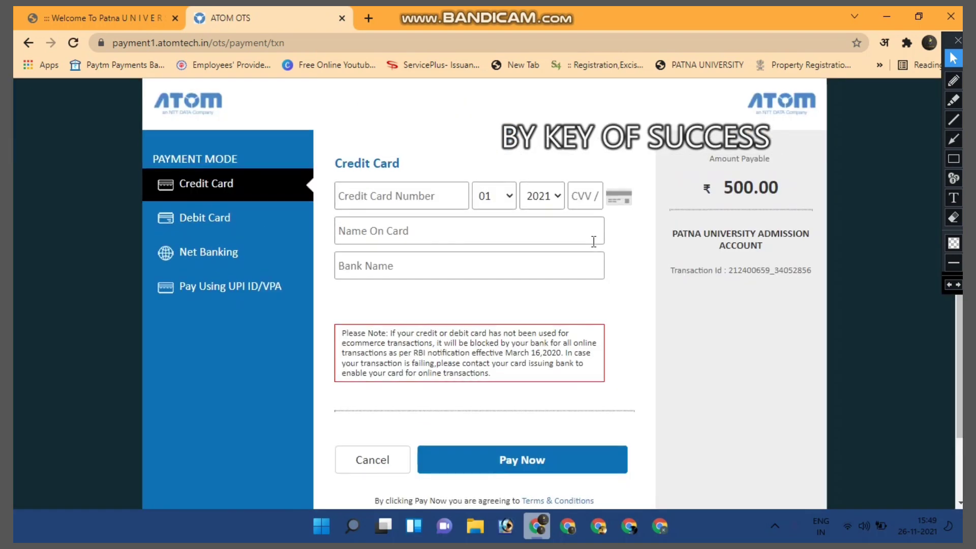
{"action": "scroll", "coordinate": [827, 166], "scroll_direction": "down", "scroll_amount": 1}
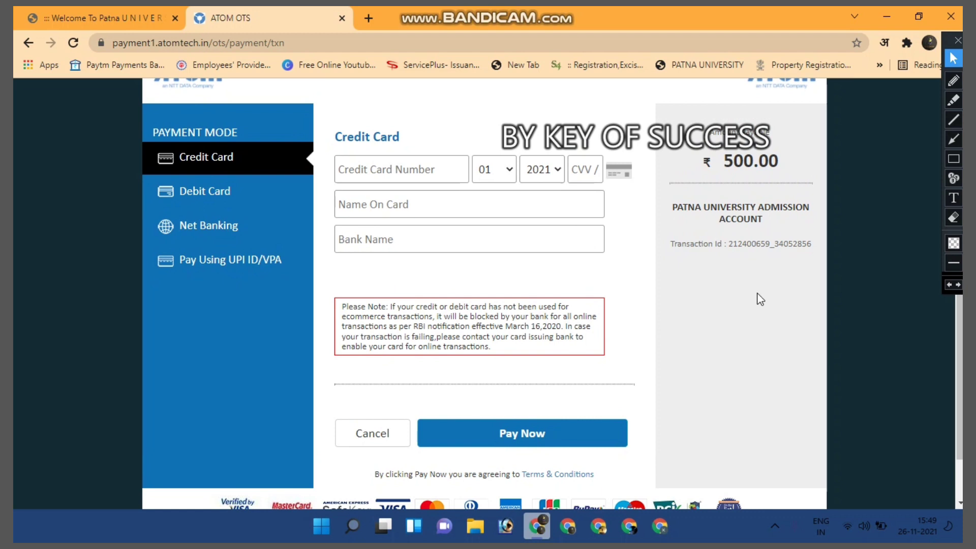
{"action": "scroll", "coordinate": [761, 299], "scroll_direction": "up", "scroll_amount": 1}
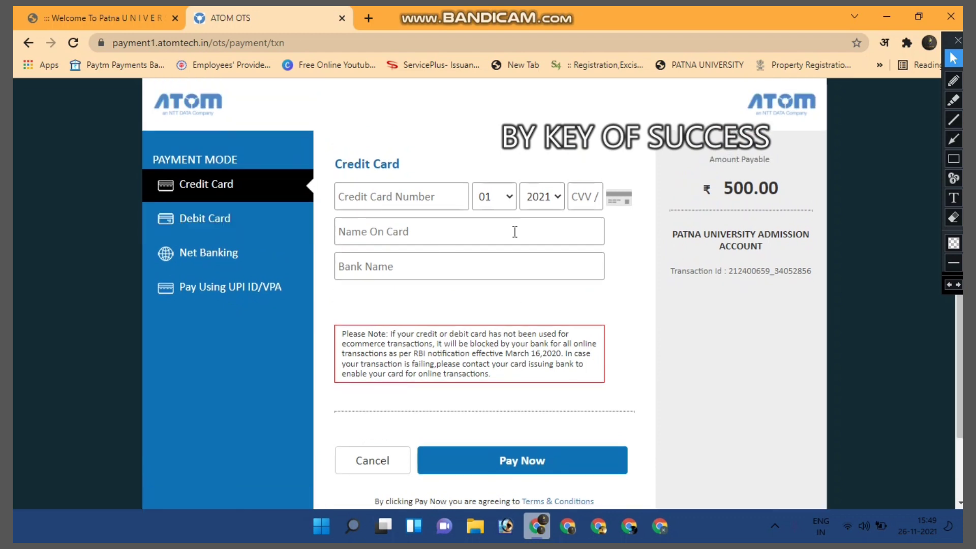
Look at the fields required for the UPI ID/VPA and debit card payment modes
{"action": "left_click", "coordinate": [235, 304]}
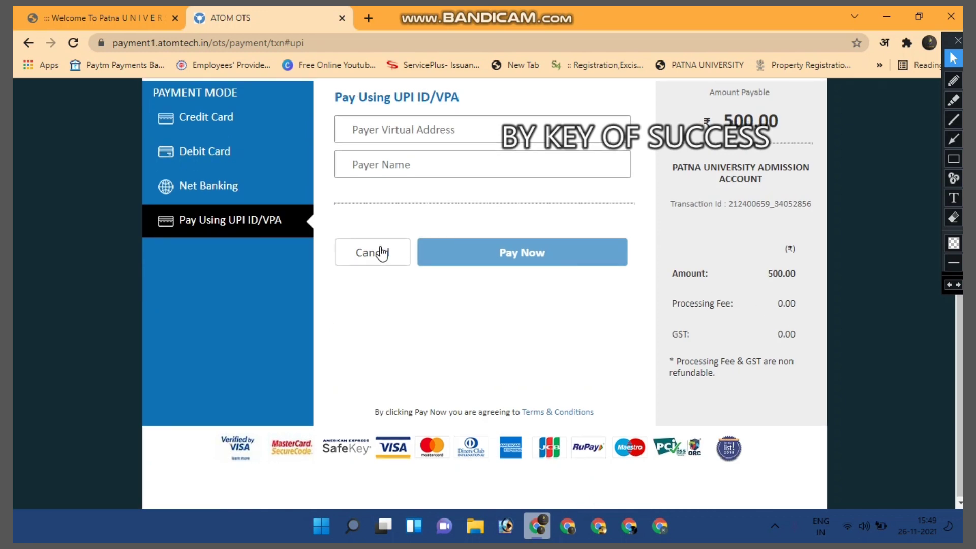
{"action": "left_click", "coordinate": [208, 151]}
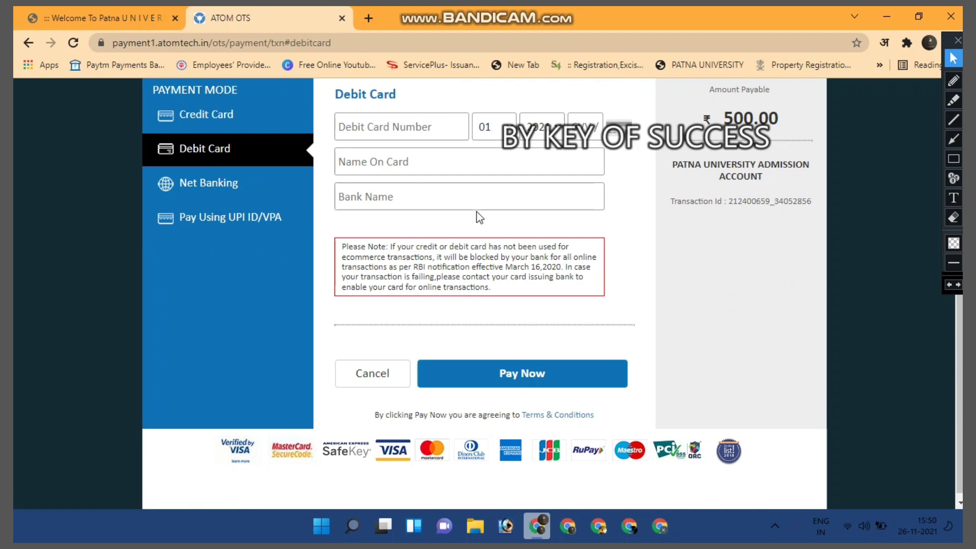
{"action": "scroll", "coordinate": [477, 213], "scroll_direction": "up", "scroll_amount": 1}
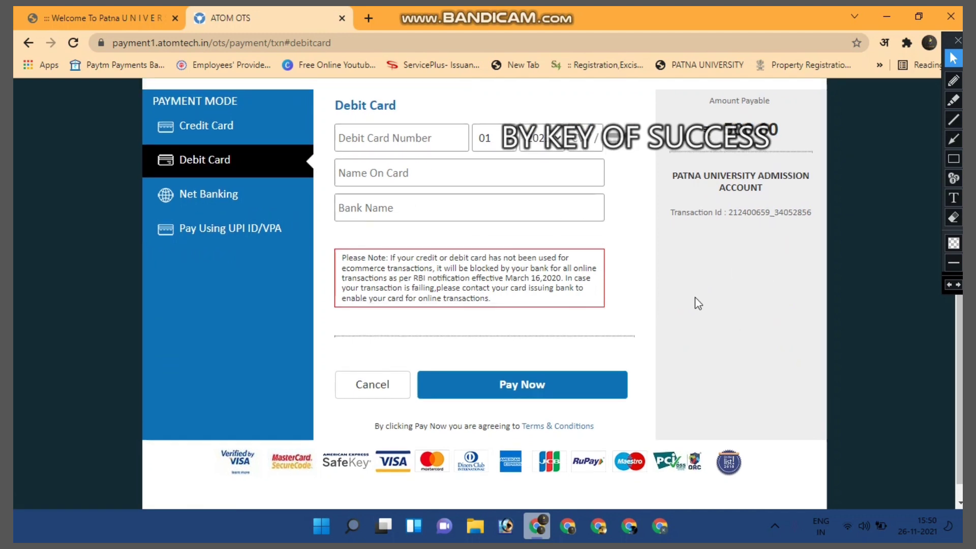
{"action": "scroll", "coordinate": [694, 300], "scroll_direction": "up", "scroll_amount": 2}
Choose UPI ID/VPA as the payment mode and activate the payer virtual address field for entry
{"action": "left_click", "coordinate": [214, 261]}
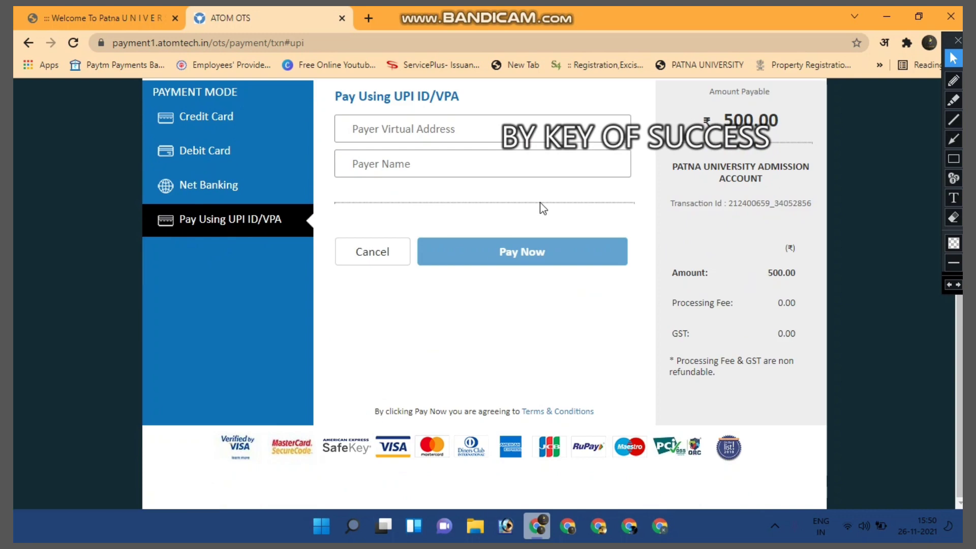
{"action": "left_click", "coordinate": [384, 128]}
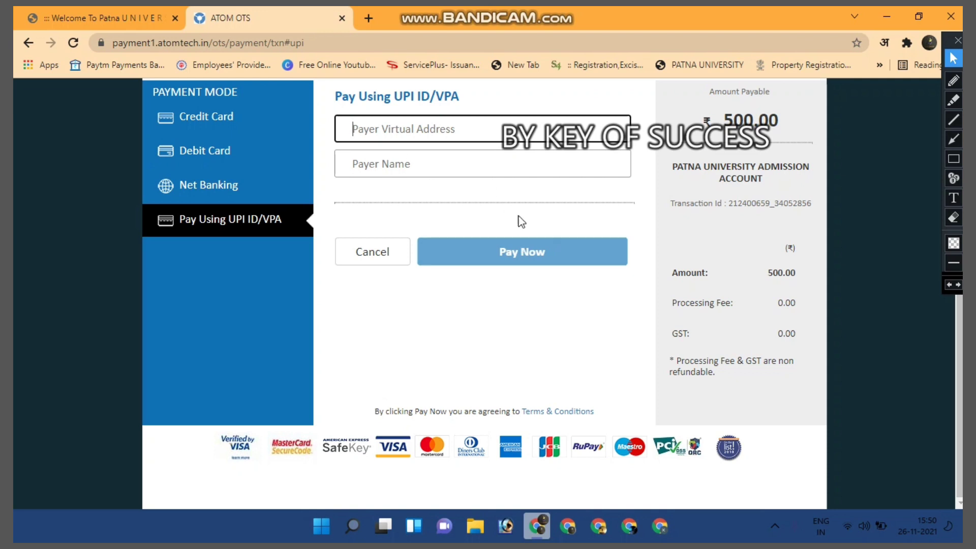
{"action": "scroll", "coordinate": [510, 193], "scroll_direction": "up", "scroll_amount": 1}
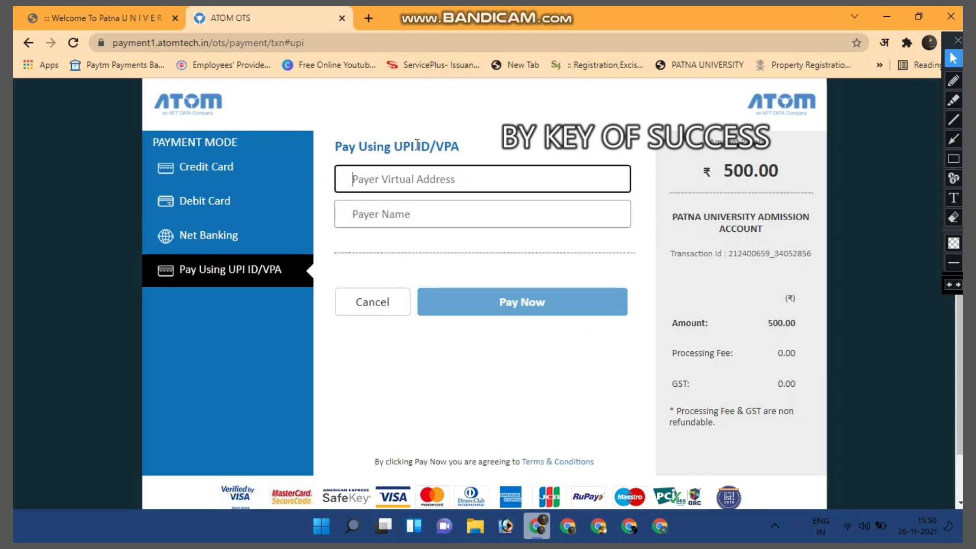
Return to the Patna University website and open the login page for PG Regular course admission session 2021-2022
{"action": "left_click", "coordinate": [114, 11]}
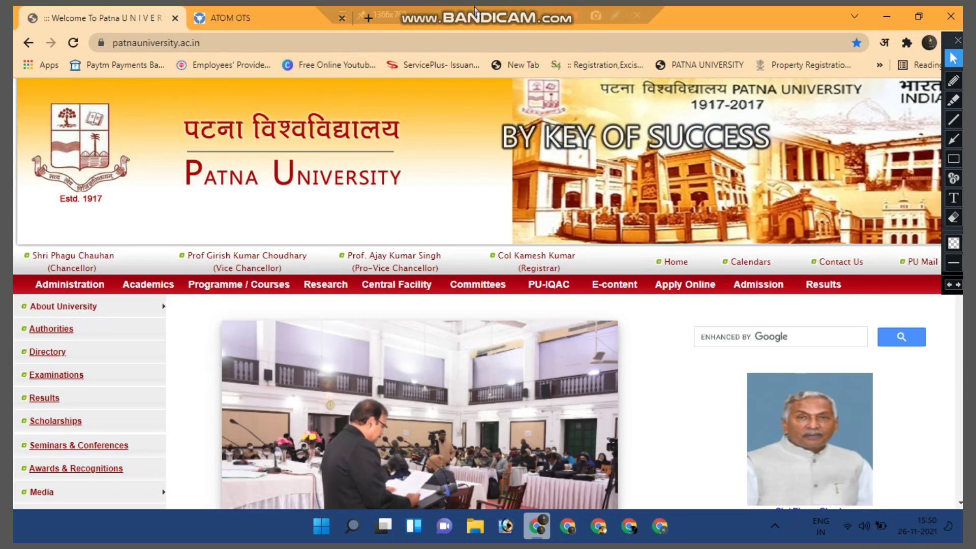
{"action": "mouse_move", "coordinate": [718, 283]}
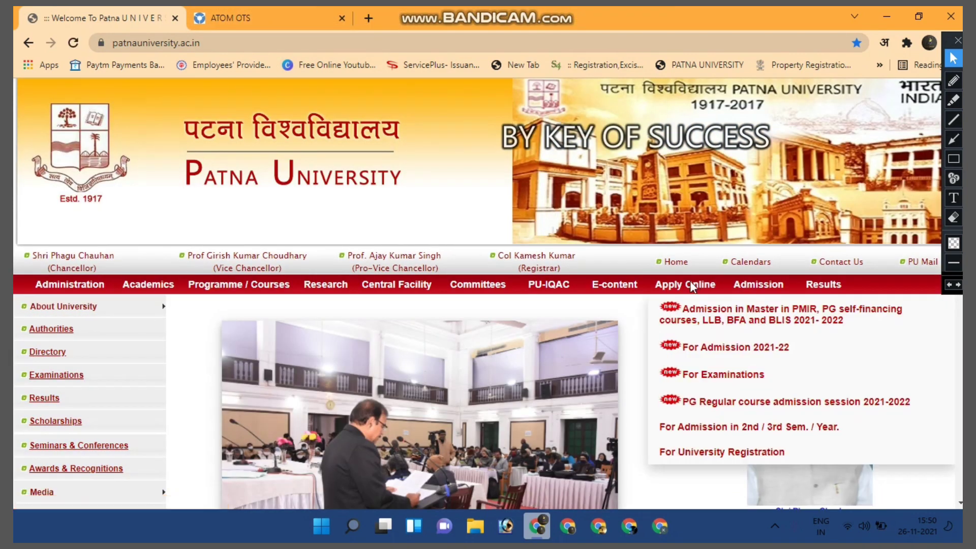
{"action": "left_click", "coordinate": [720, 397]}
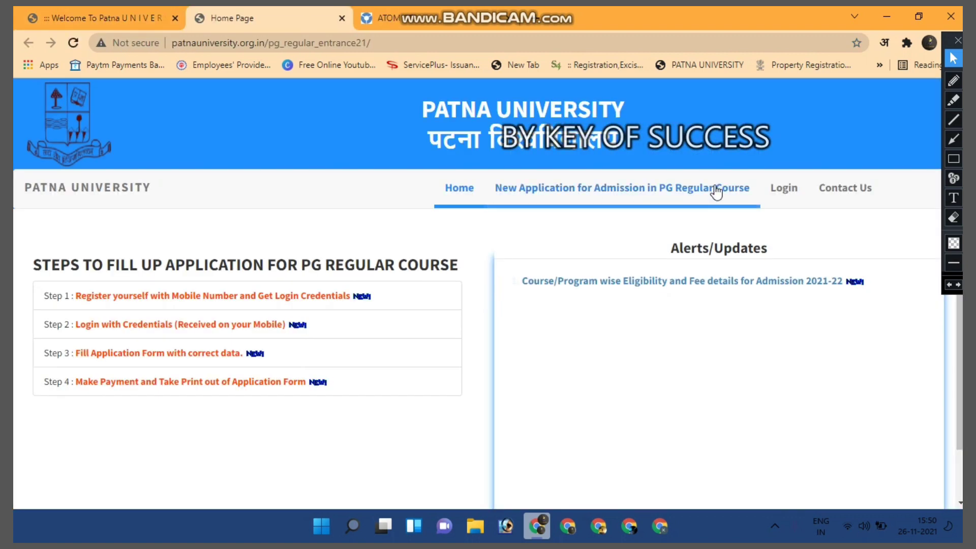
{"action": "left_click", "coordinate": [783, 189]}
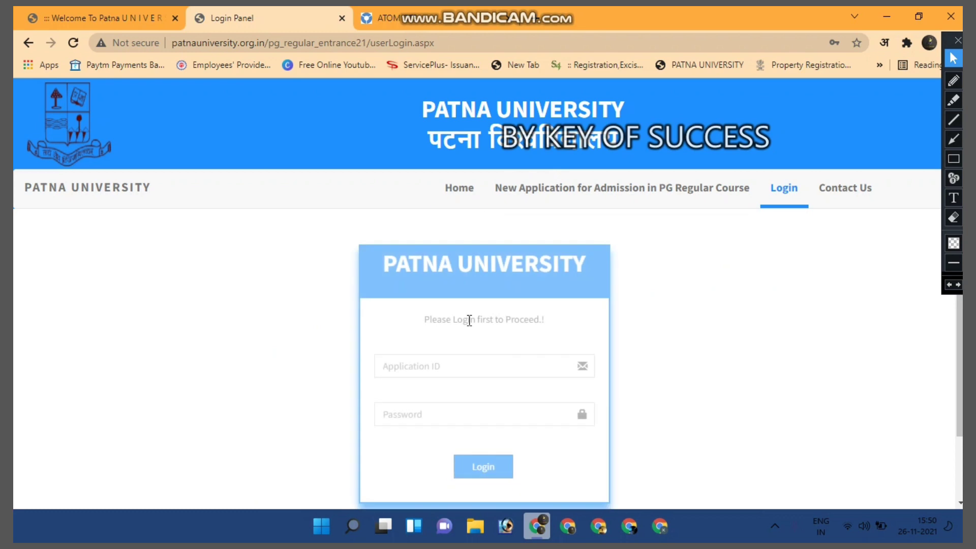
Fill in the saved application ID and account password, and log in to the admission portal
{"action": "left_click", "coordinate": [437, 340]}
{"action": "left_click", "coordinate": [440, 118]}
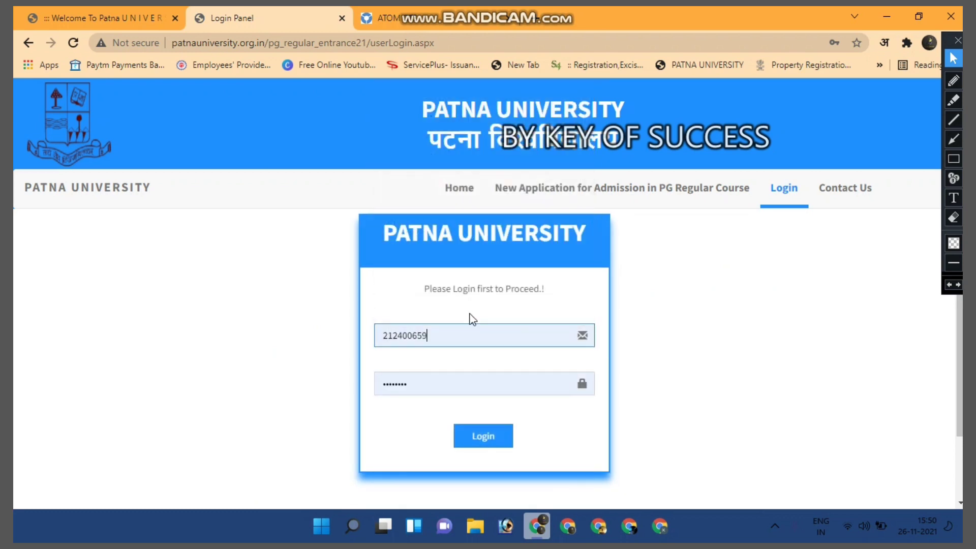
{"action": "left_click", "coordinate": [486, 440]}
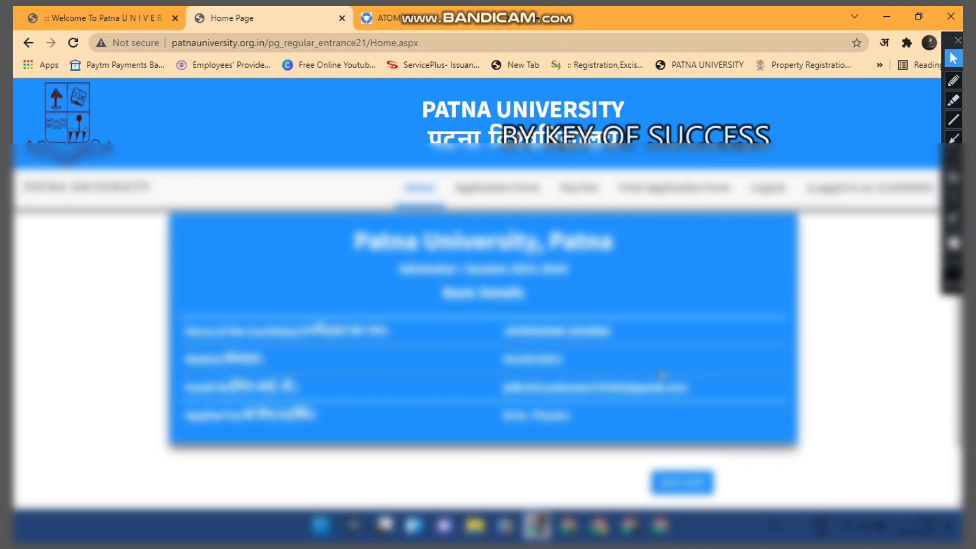
Look over the notes and candidate details on the Pay Fee page and open the Print Application Form page
{"action": "left_click", "coordinate": [586, 201]}
{"action": "scroll", "coordinate": [578, 305], "scroll_direction": "down", "scroll_amount": 3}
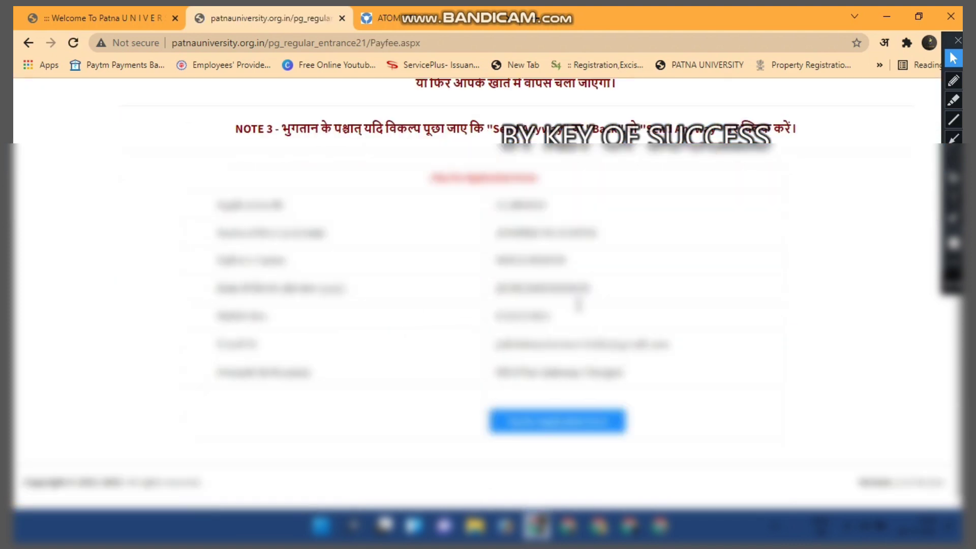
{"action": "scroll", "coordinate": [578, 305], "scroll_direction": "up", "scroll_amount": 4}
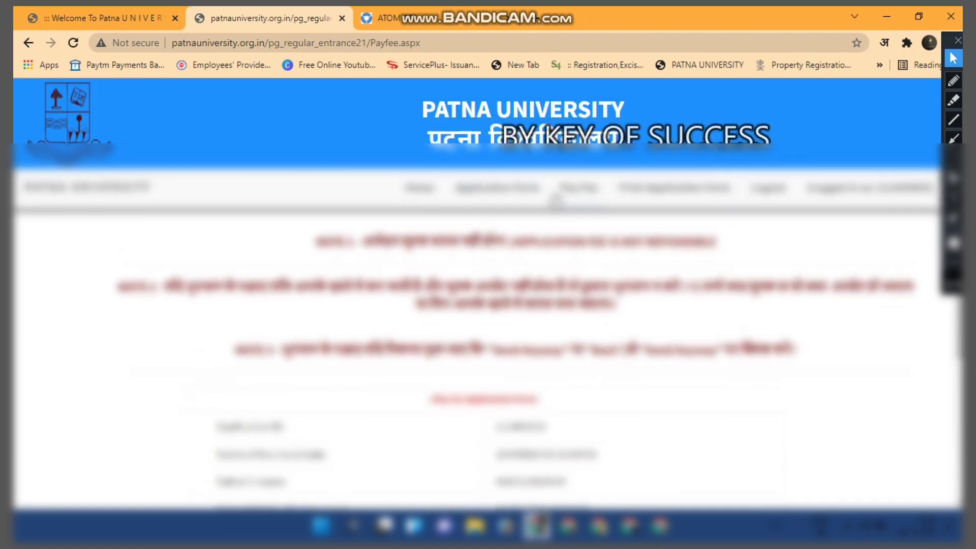
{"action": "left_click", "coordinate": [654, 201]}
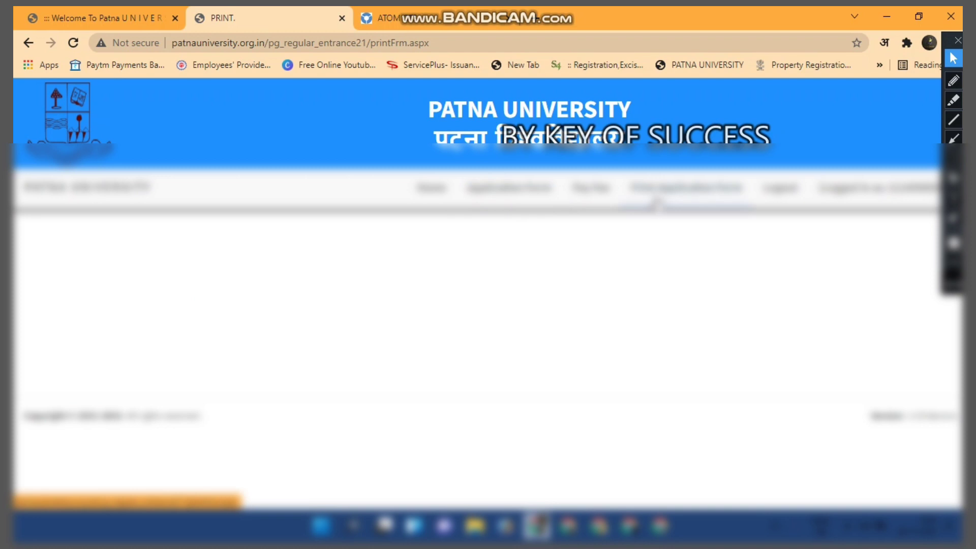
{"action": "left_click", "coordinate": [675, 192]}
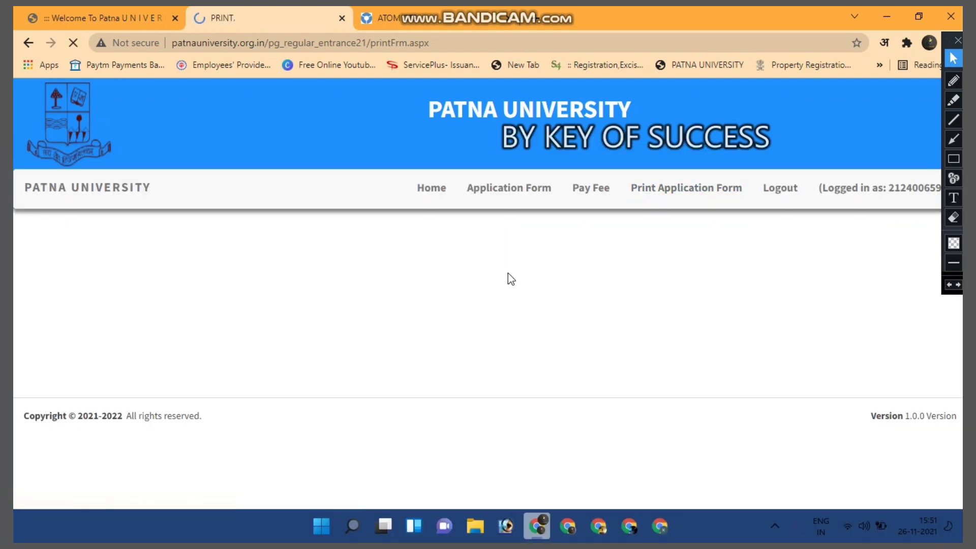